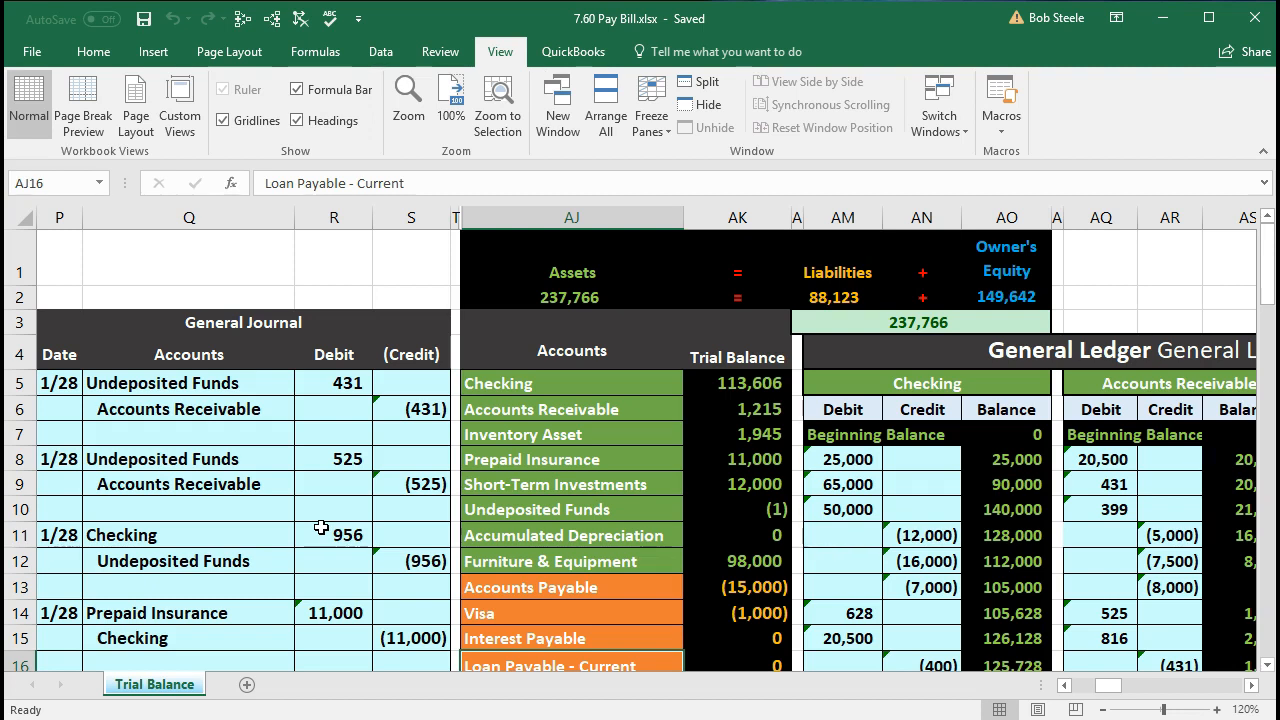
Step: Copy the Checking account name from cell AJ5 of the trial balance
{"action": "left_click", "coordinate": [550, 384]}
{"action": "left_click_drag", "start_coordinate": [674, 383], "coordinate": [688, 379]}
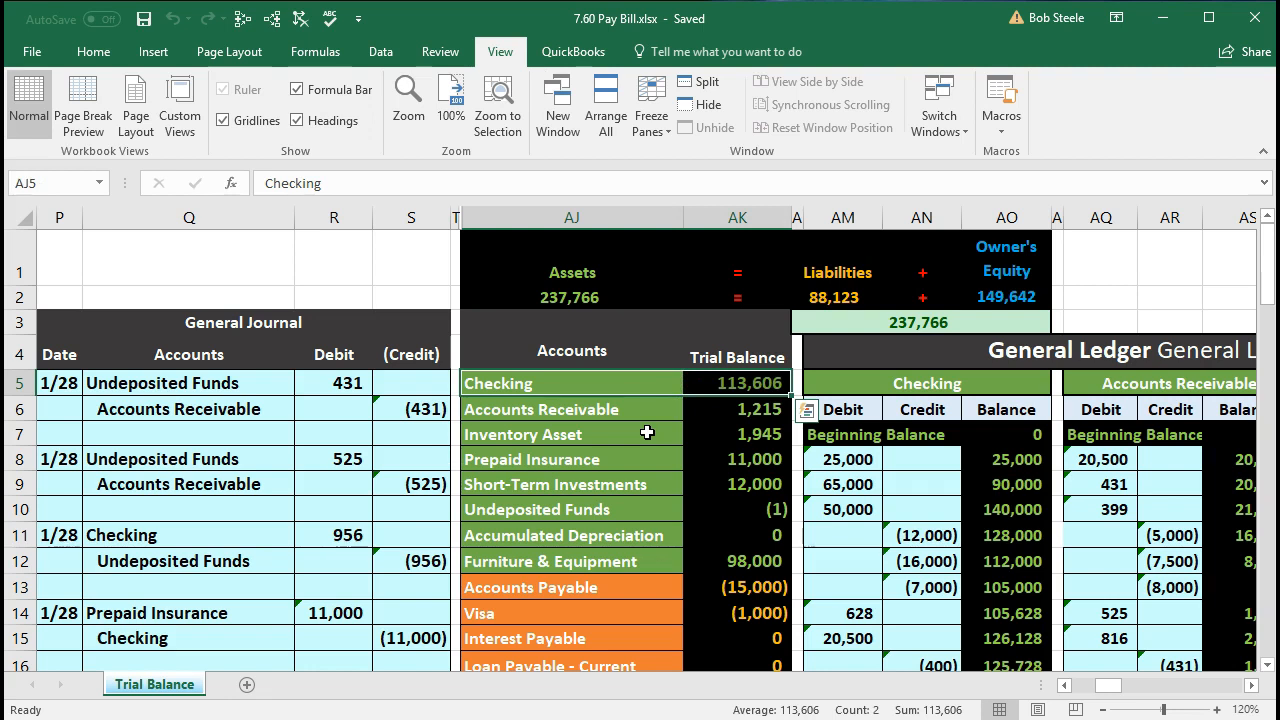
{"action": "left_click", "coordinate": [597, 382]}
{"action": "right_click", "coordinate": [598, 380]}
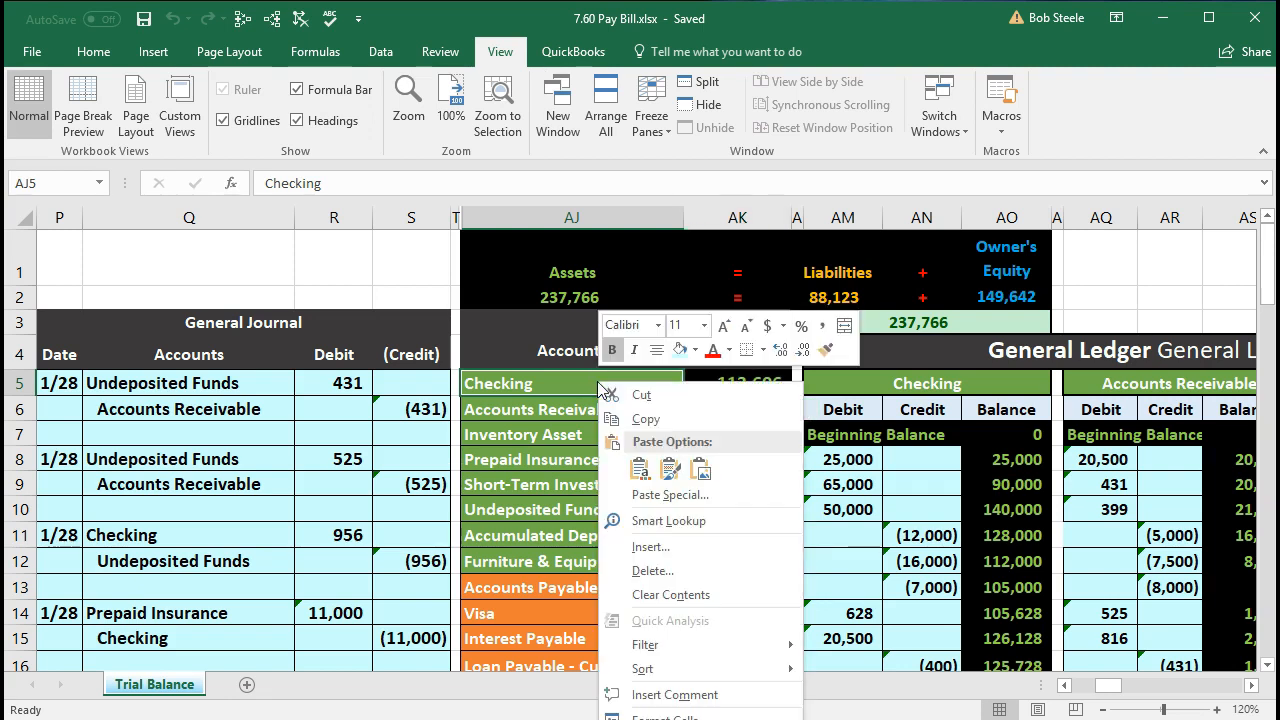
{"action": "left_click", "coordinate": [620, 414]}
Step: Start a new general journal entry by entering the date 1/28 in cell P26
{"action": "scroll", "coordinate": [316, 528], "scroll_direction": "down", "scroll_amount": 5}
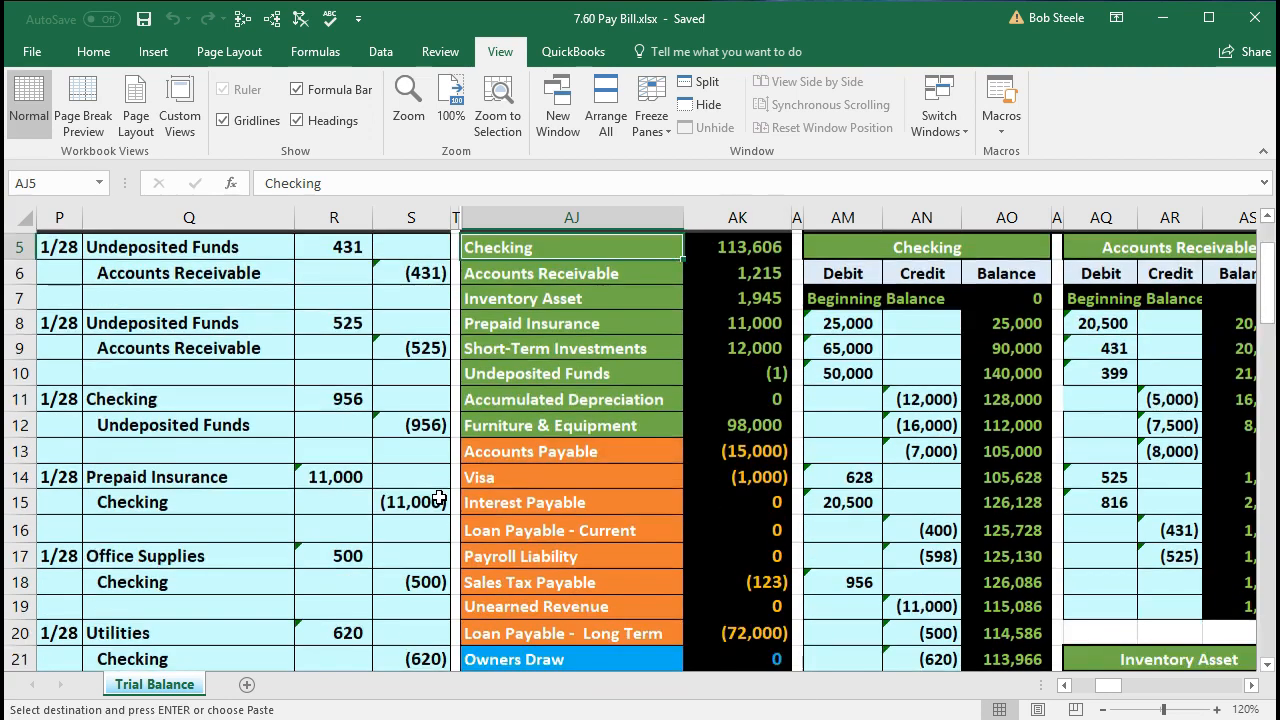
{"action": "left_click", "coordinate": [71, 501]}
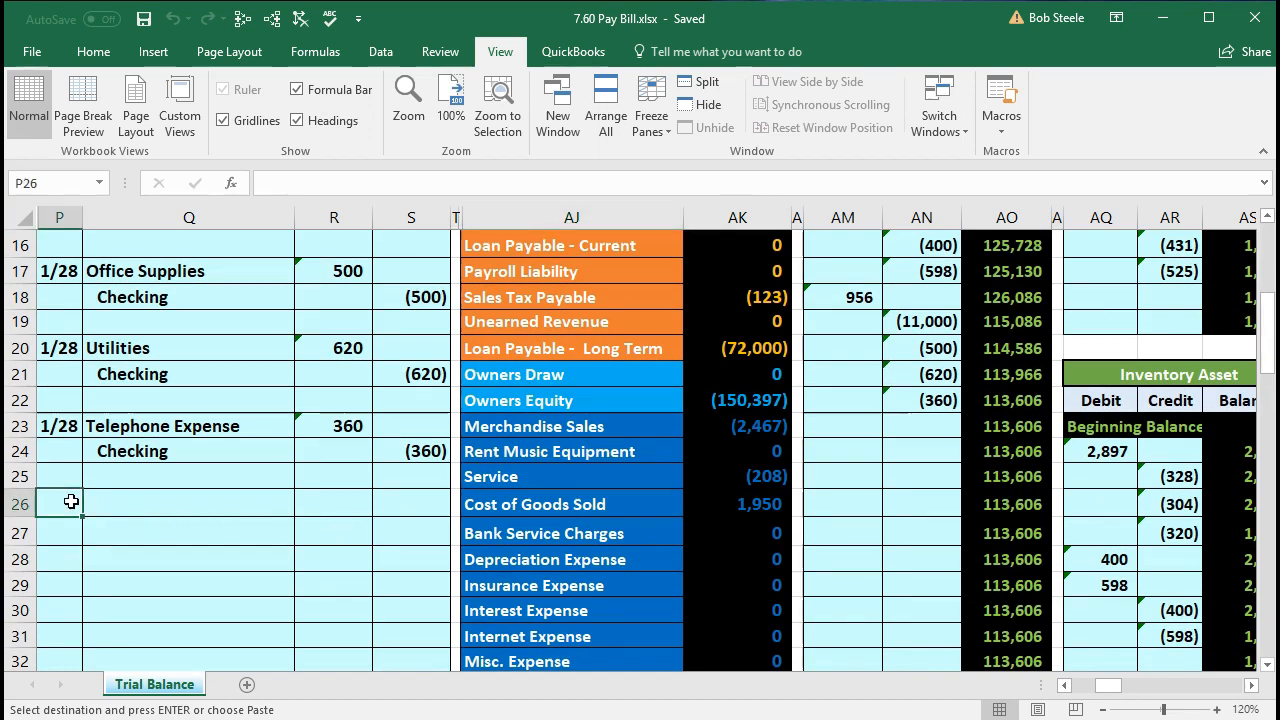
{"action": "type", "text": "1/28"}
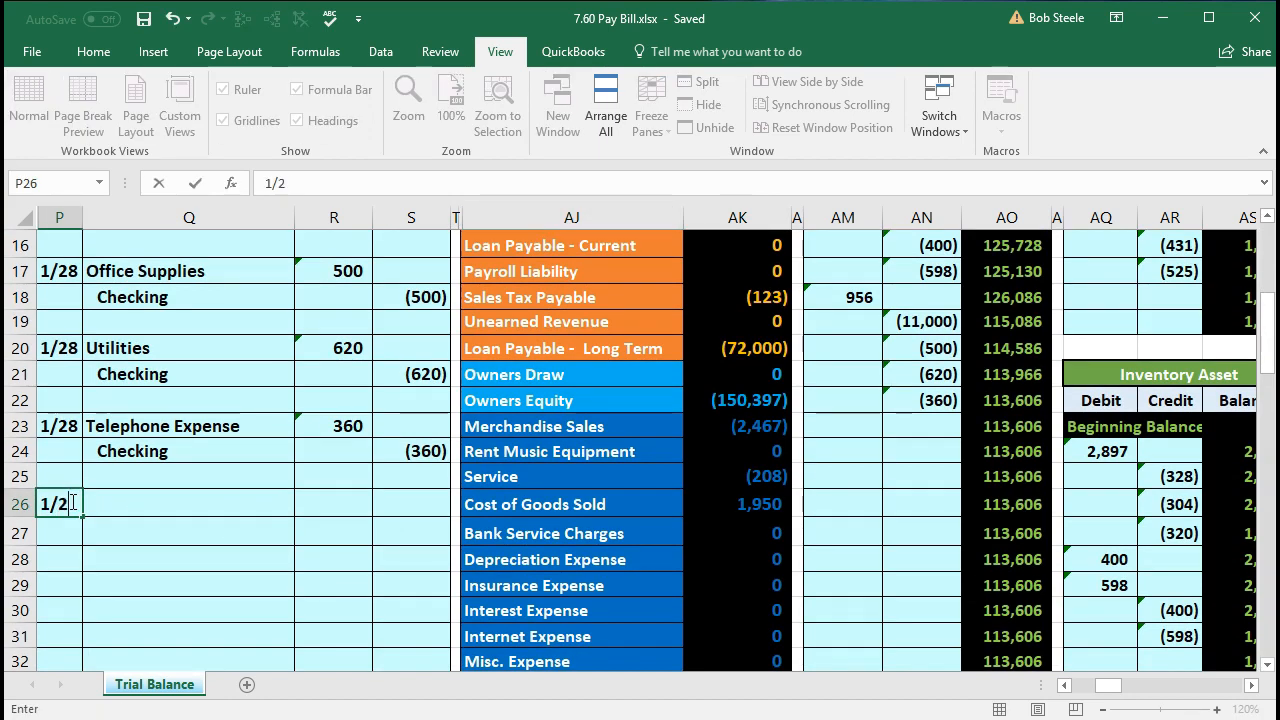
{"action": "key", "text": "Tab"}
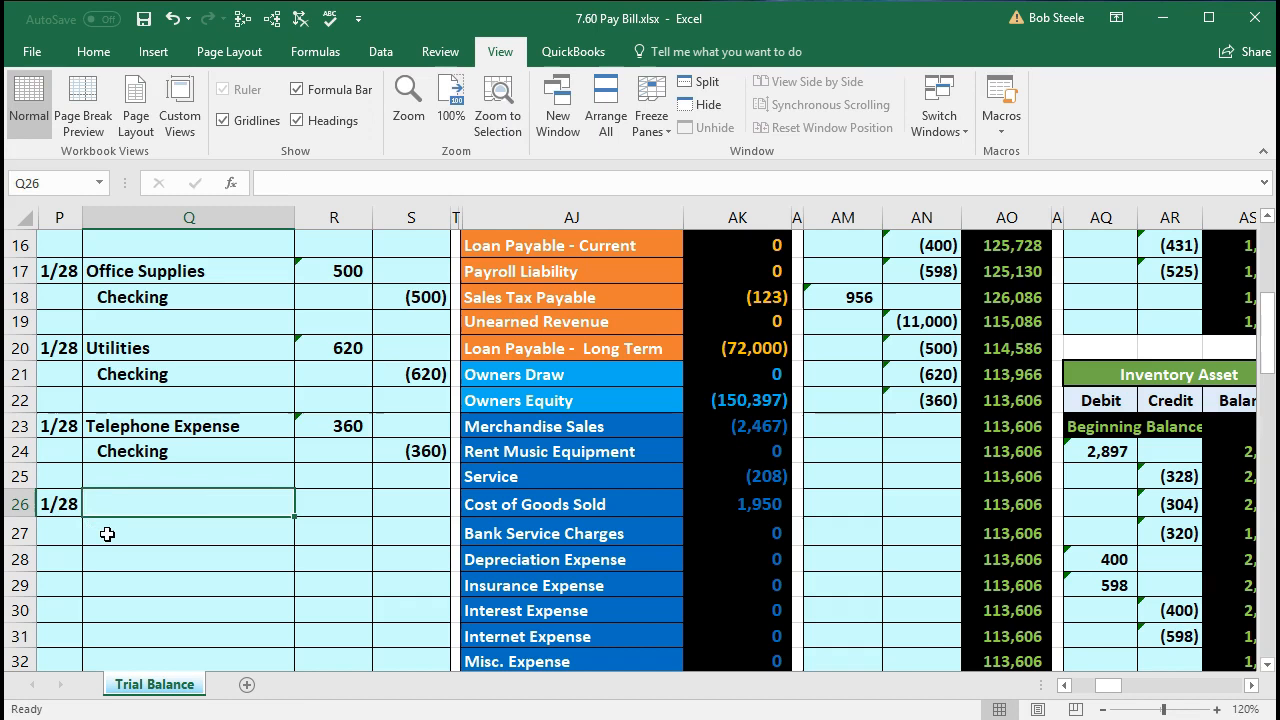
Step: Paste the copied Checking account name as values only into cell Q27
{"action": "left_click", "coordinate": [107, 534]}
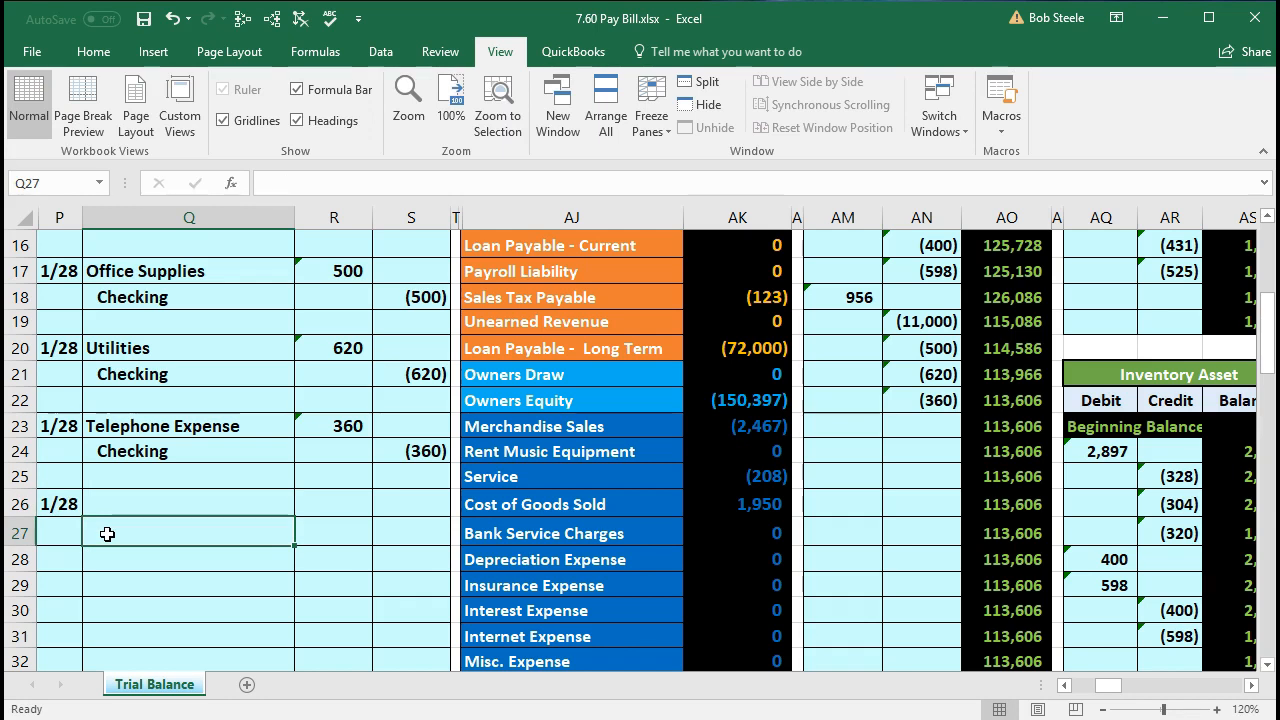
{"action": "right_click", "coordinate": [107, 534]}
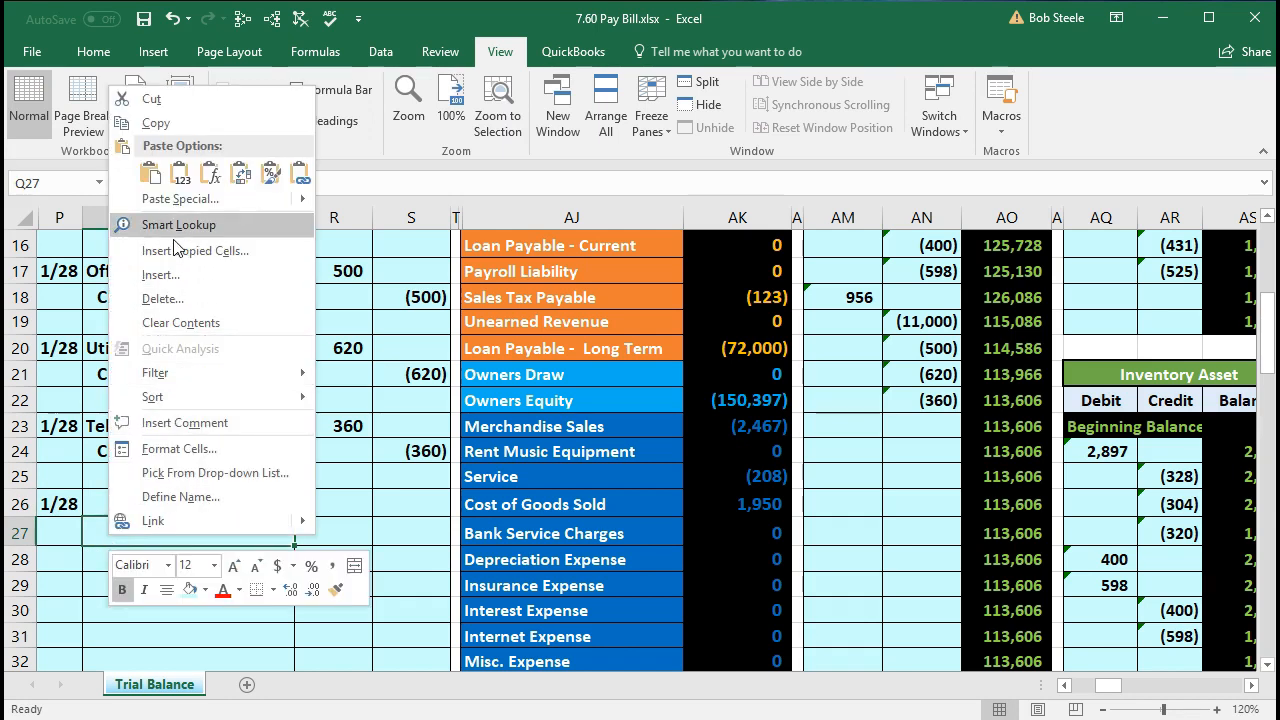
{"action": "left_click", "coordinate": [180, 173]}
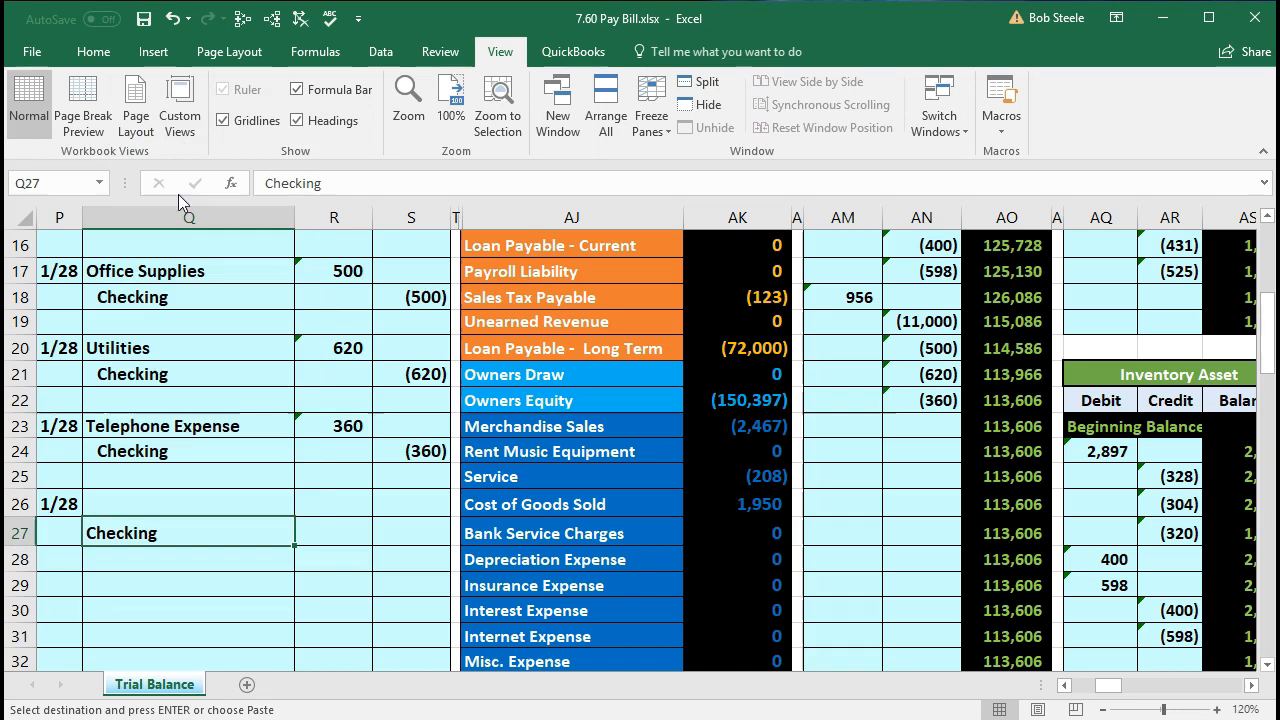
Step: Enter a credit of -15000 for Checking in cell S27
{"action": "left_click", "coordinate": [392, 521]}
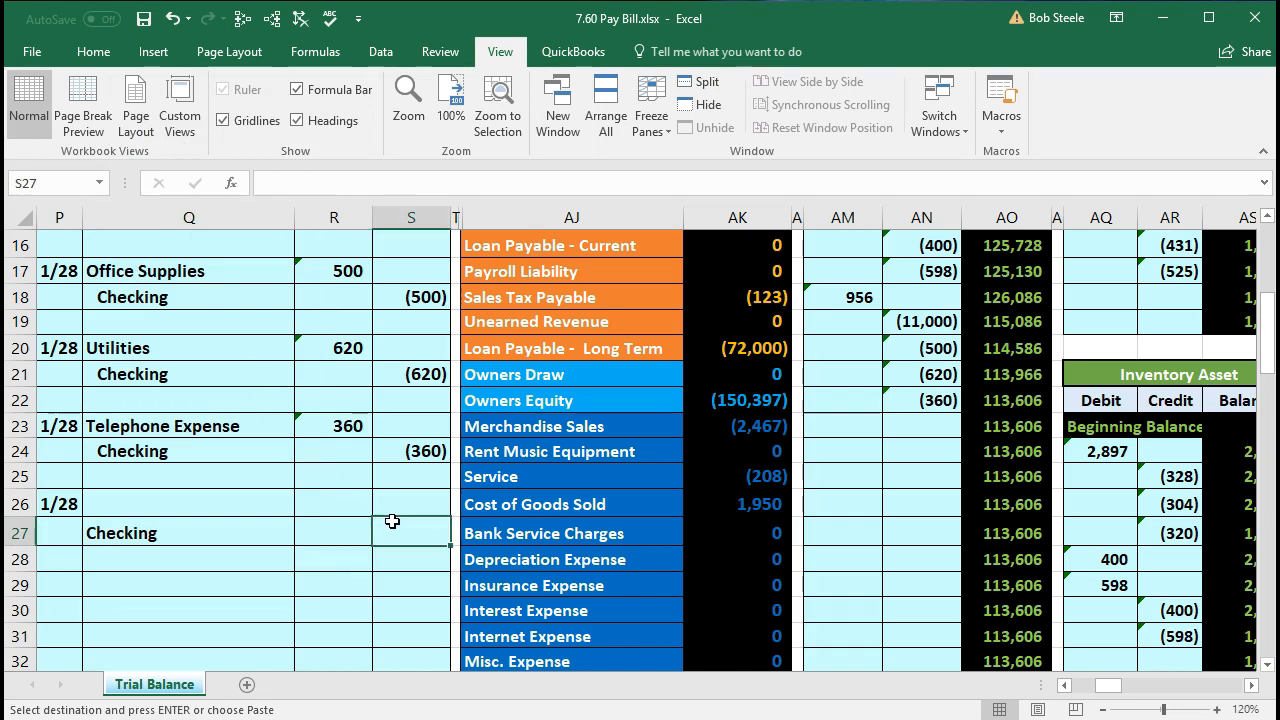
{"action": "type", "text": "-"}
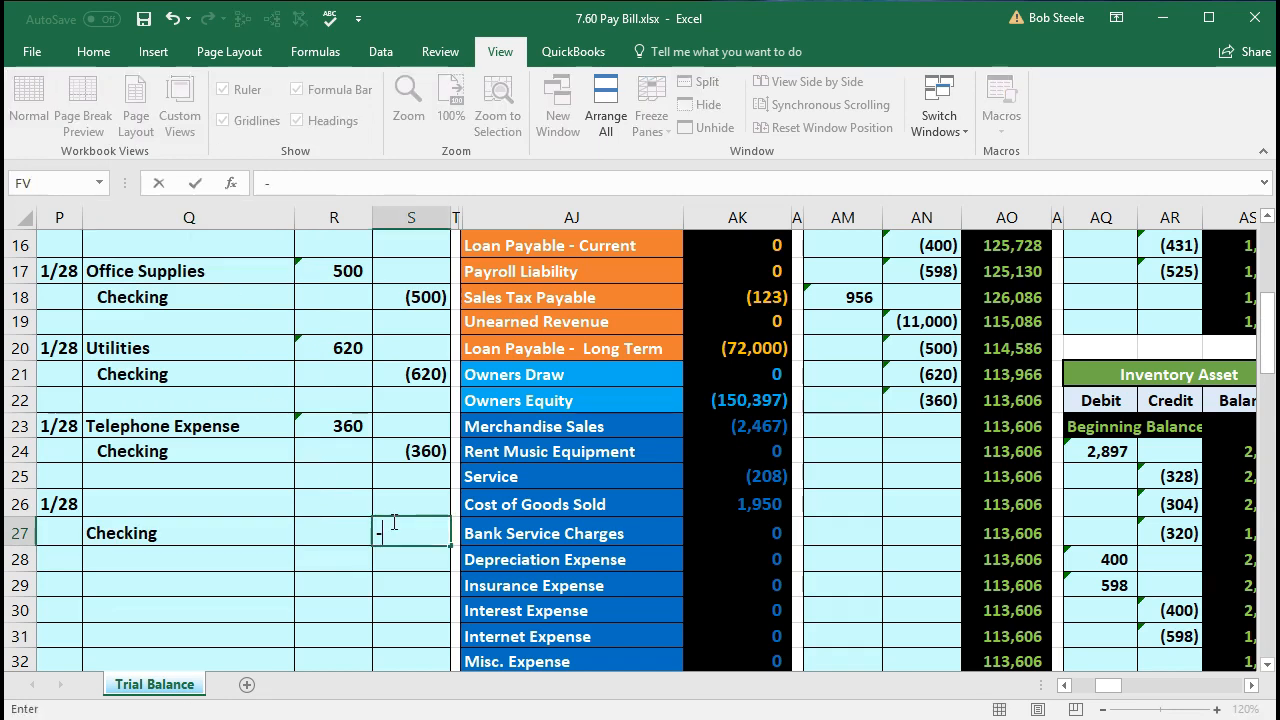
{"action": "type", "text": "15000"}
{"action": "key", "text": "Return"}
Step: Enter the debit in cell R26 as a formula that negates the Checking credit, -S27
{"action": "key", "text": "Left"}
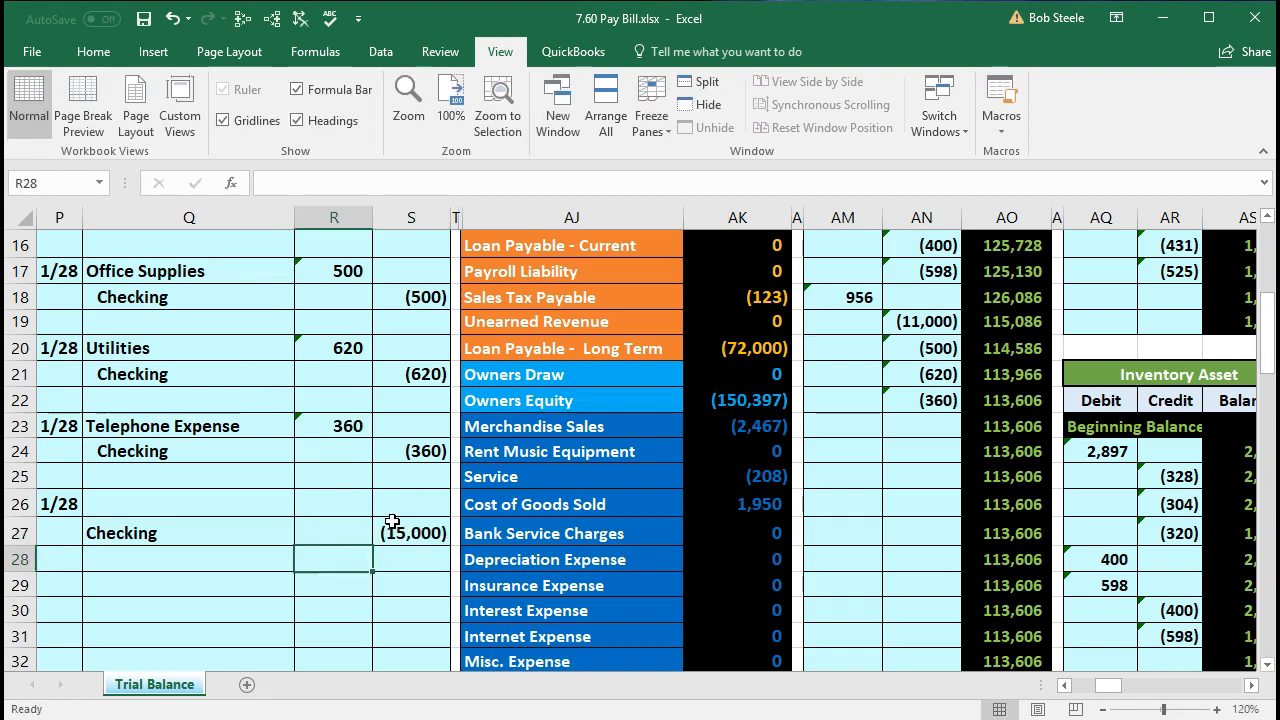
{"action": "key", "text": "Up"}
{"action": "key", "text": "Up"}
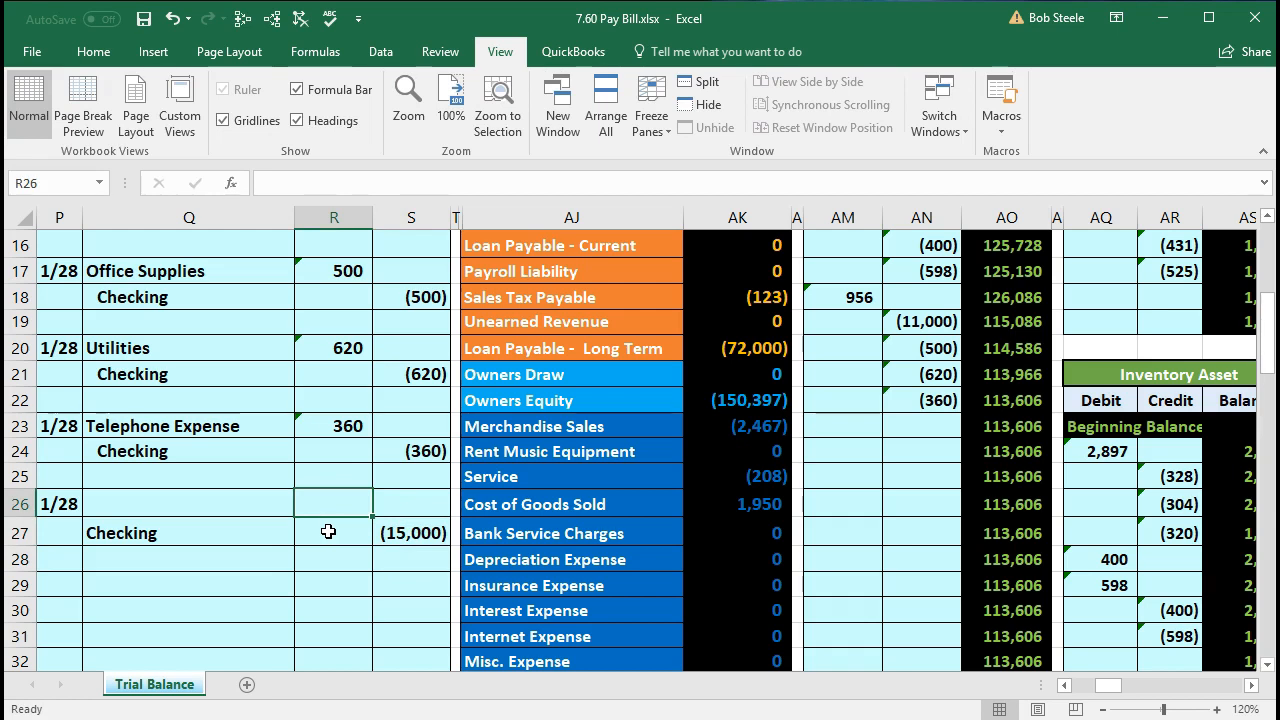
{"action": "type", "text": "-"}
{"action": "key", "text": "Down"}
{"action": "key", "text": "Right"}
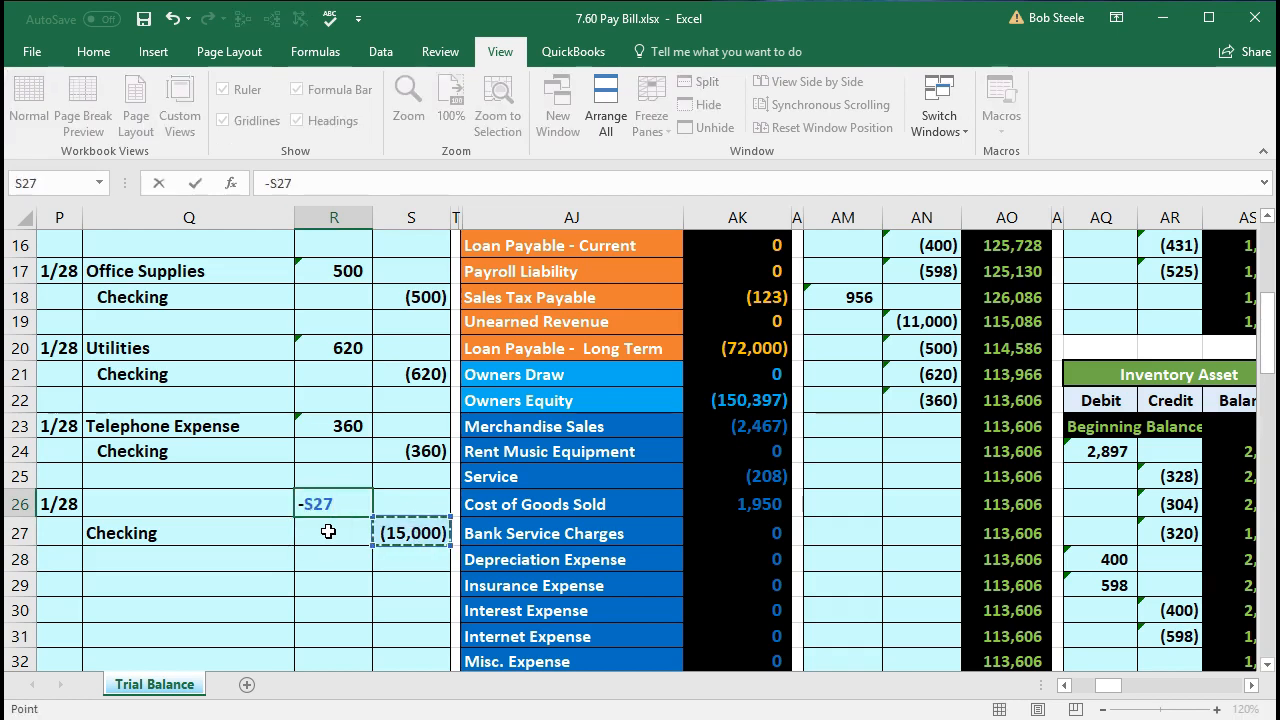
{"action": "key", "text": "Return"}
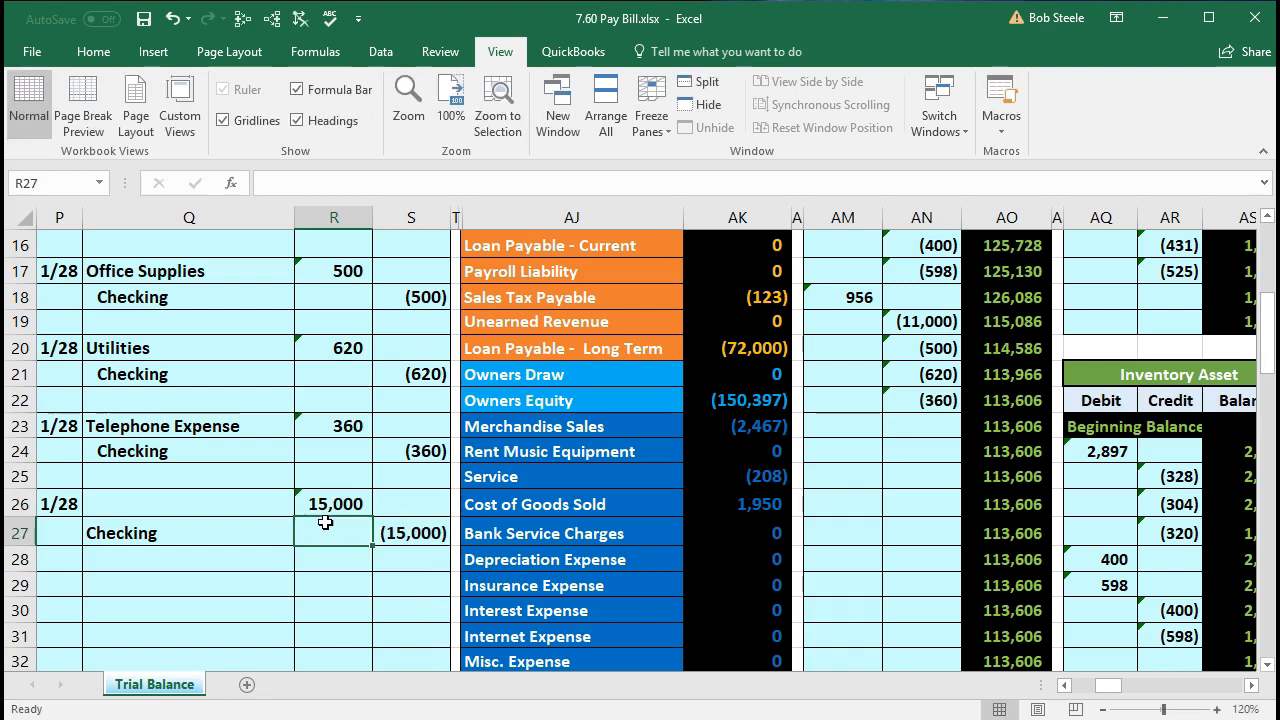
{"action": "left_click", "coordinate": [325, 504]}
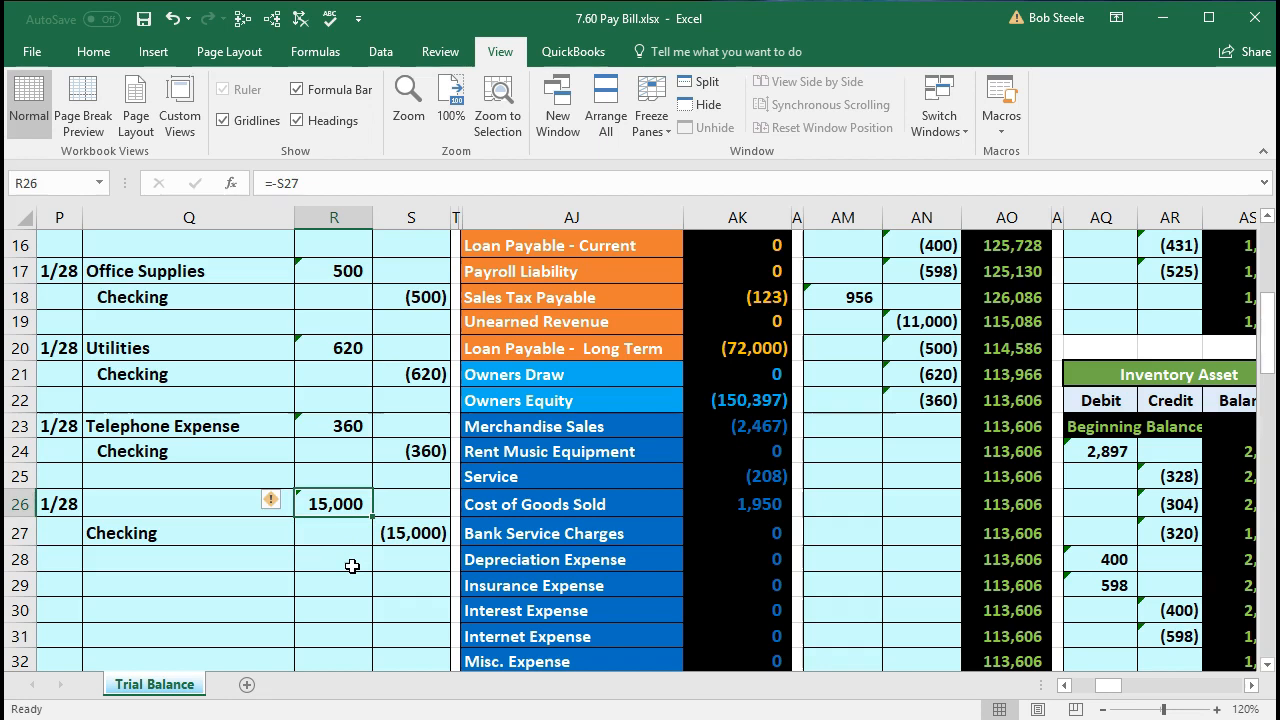
Step: Examine the Accounts Payable line and its balance in row 13 of the trial balance
{"action": "left_click", "coordinate": [189, 507]}
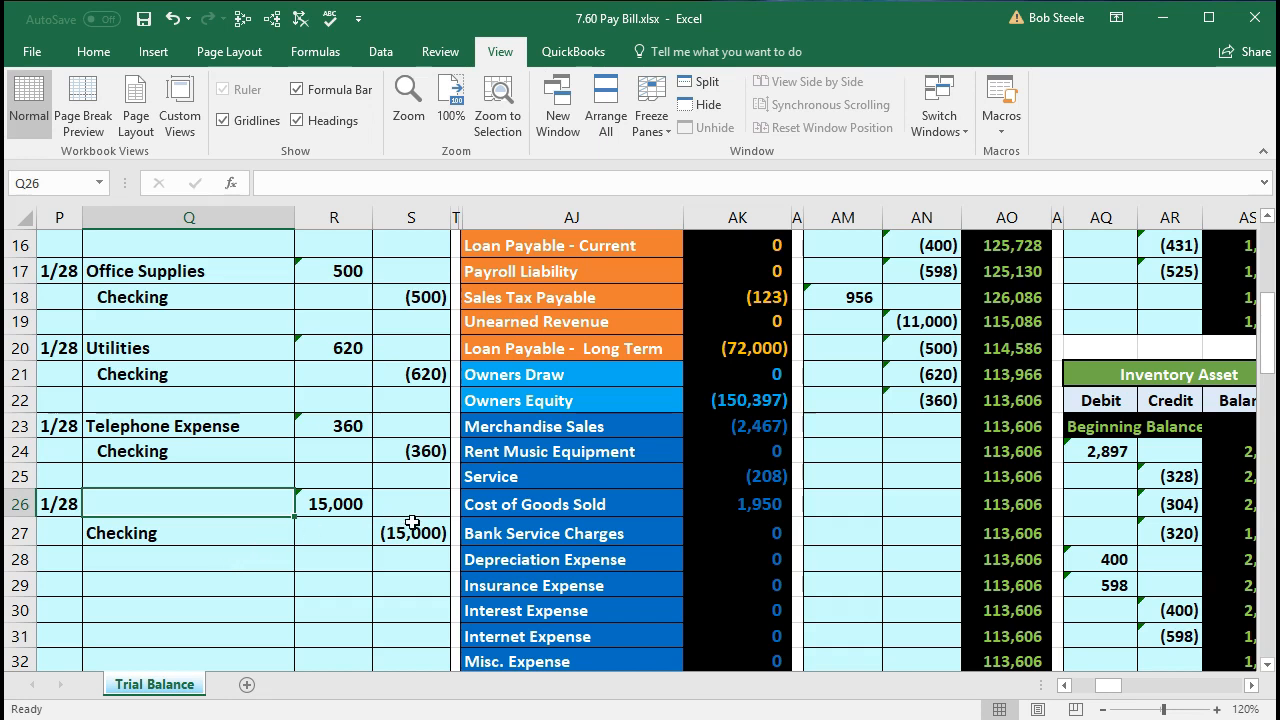
{"action": "scroll", "coordinate": [412, 522], "scroll_direction": "up", "scroll_amount": 1}
{"action": "scroll", "coordinate": [412, 522], "scroll_direction": "up", "scroll_amount": 1}
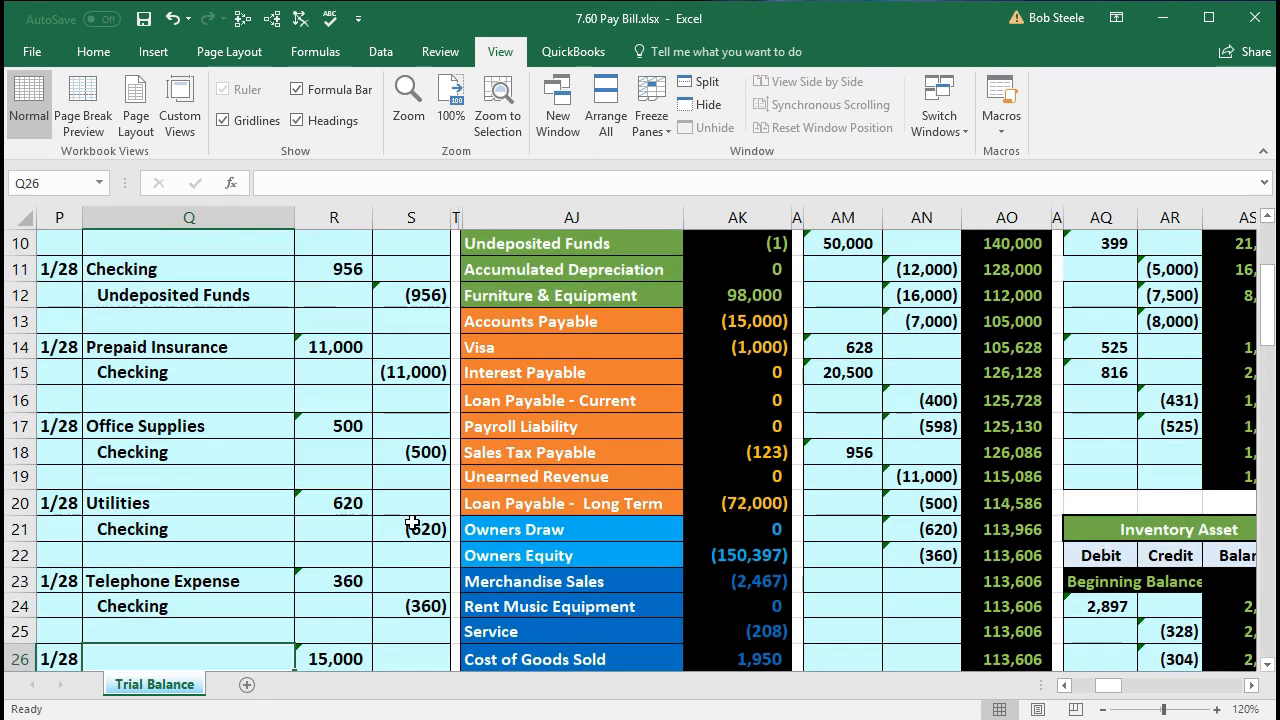
{"action": "left_click_drag", "start_coordinate": [586, 321], "coordinate": [700, 322]}
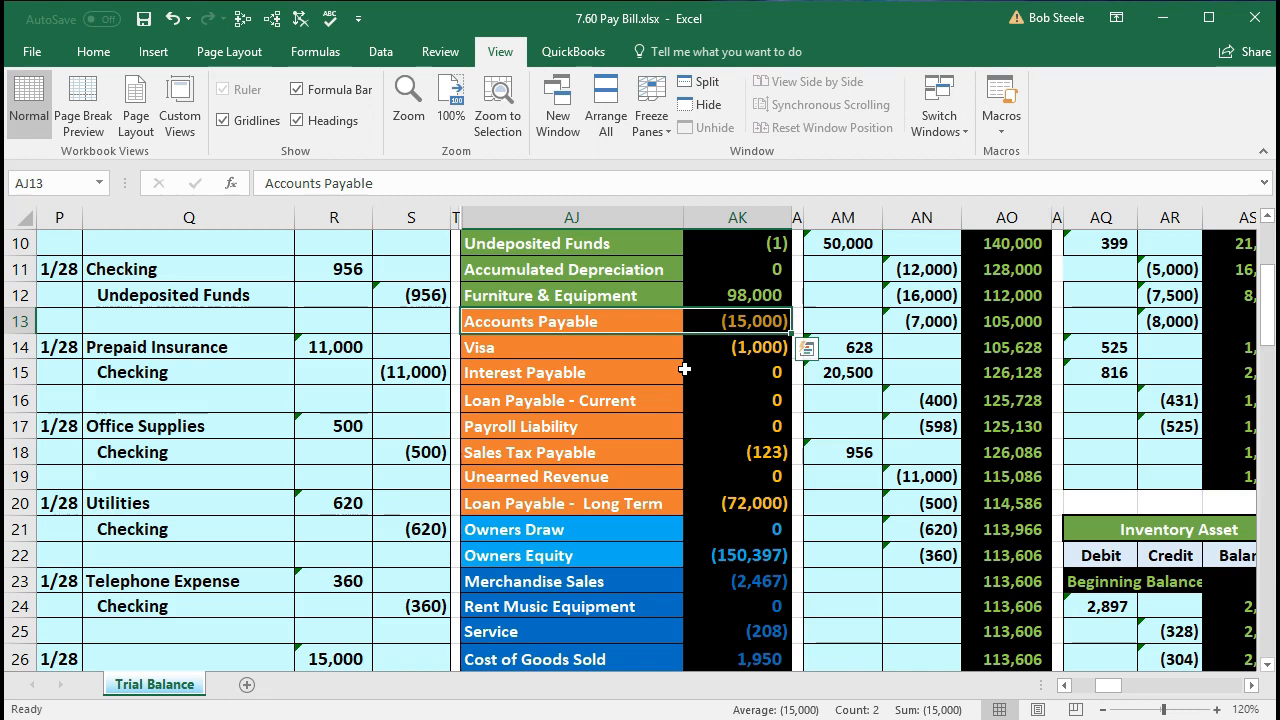
{"action": "left_click", "coordinate": [699, 326]}
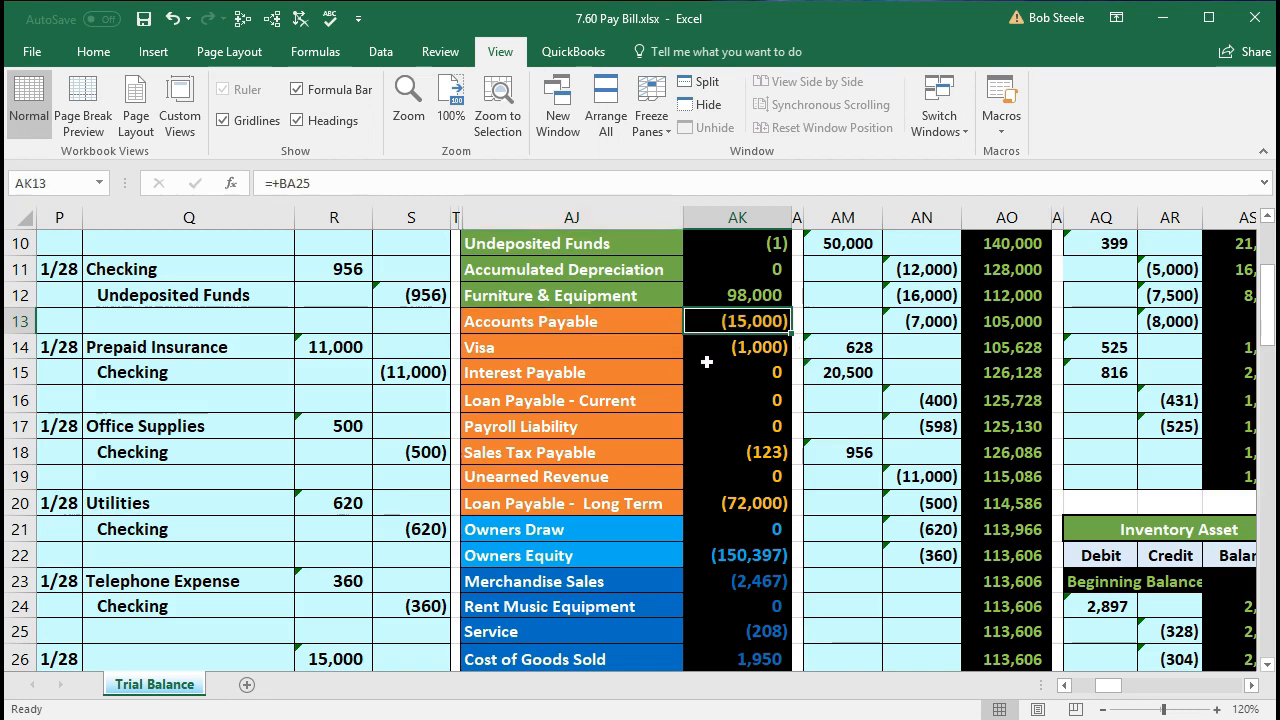
{"action": "scroll", "coordinate": [706, 362], "scroll_direction": "down", "scroll_amount": 2}
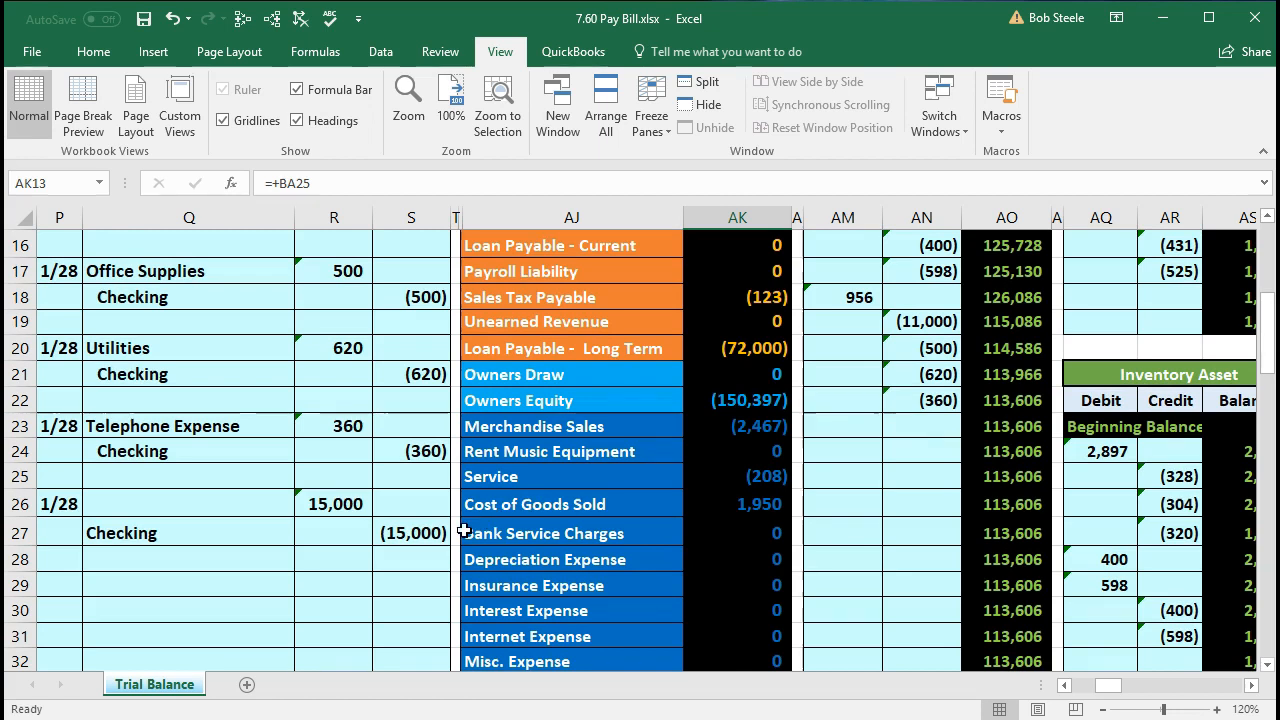
{"action": "scroll", "coordinate": [464, 531], "scroll_direction": "up", "scroll_amount": 3}
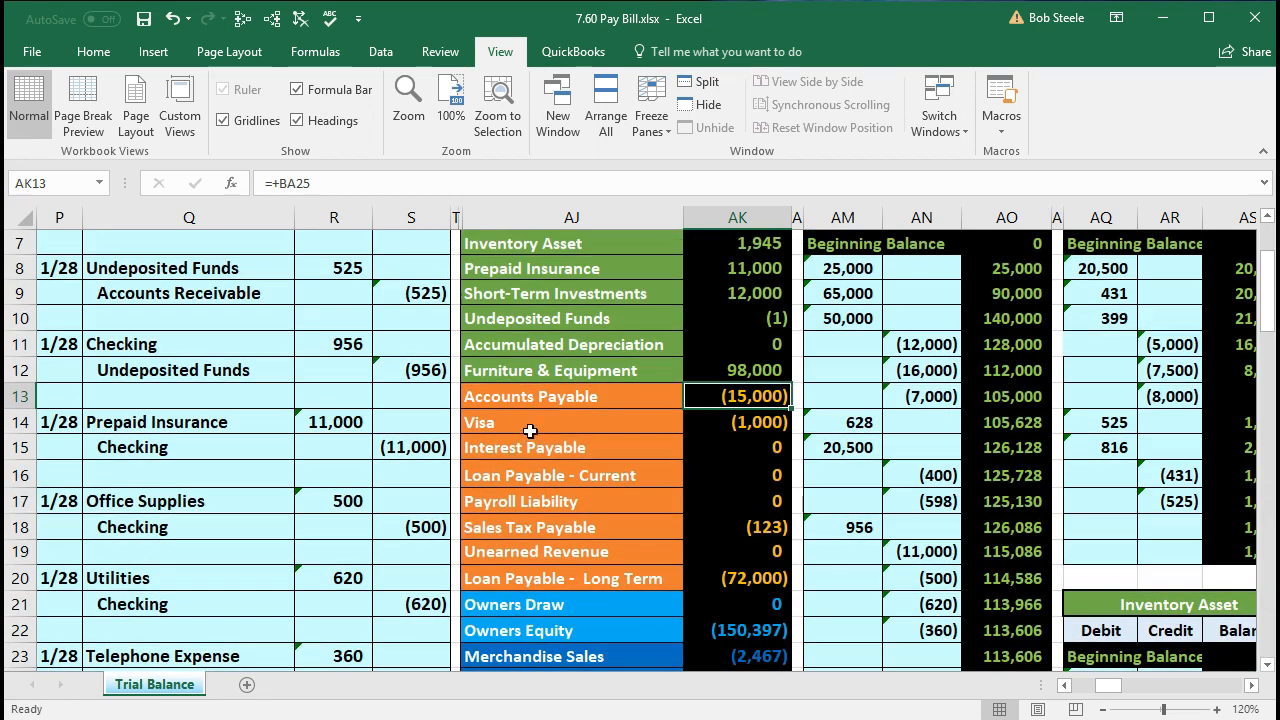
{"action": "left_click", "coordinate": [570, 398]}
{"action": "left_click_drag", "start_coordinate": [672, 399], "coordinate": [695, 399]}
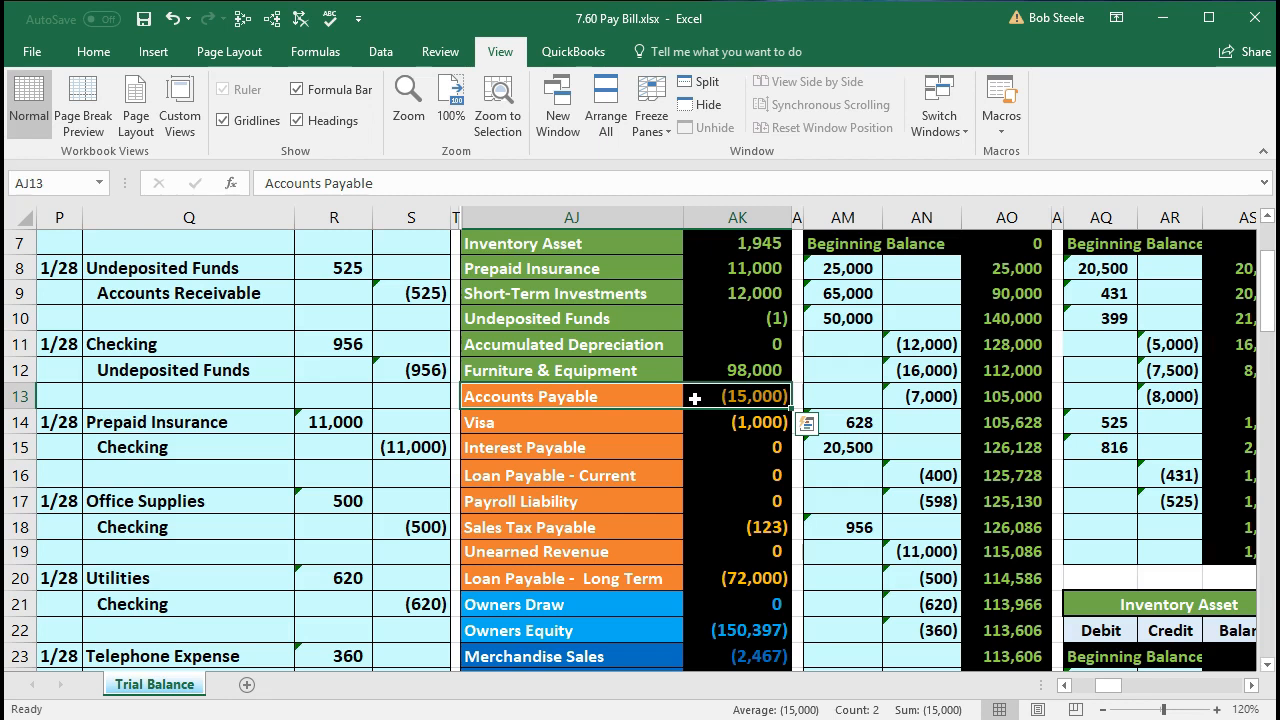
Step: Copy the Accounts Payable account name from cell AJ13 and paste it as values only into cell Q26
{"action": "left_click", "coordinate": [639, 399]}
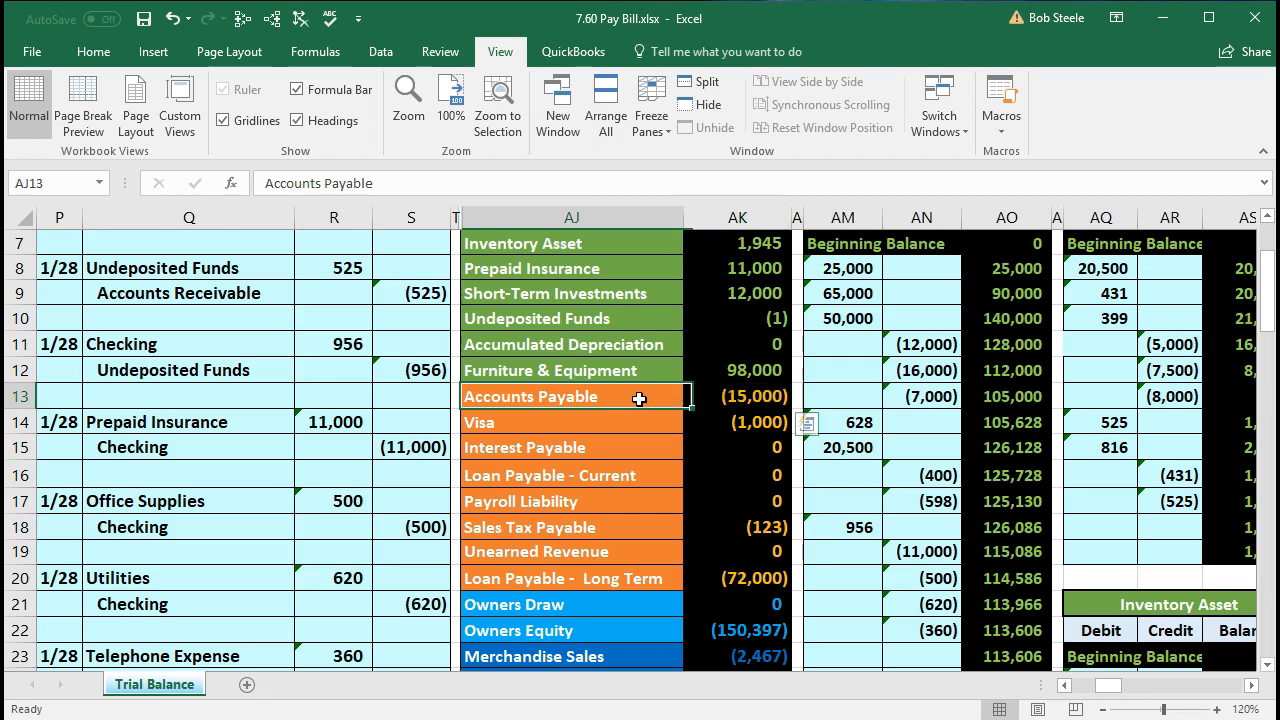
{"action": "right_click", "coordinate": [611, 402]}
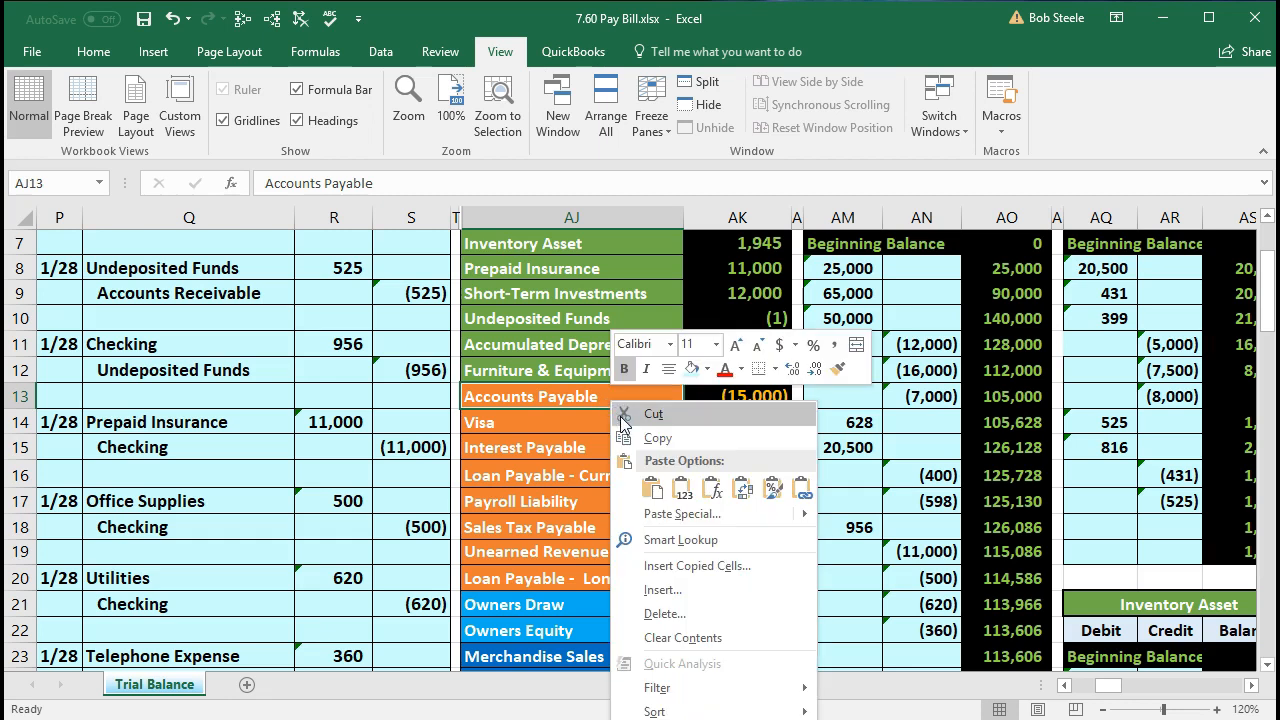
{"action": "left_click", "coordinate": [630, 413]}
{"action": "scroll", "coordinate": [340, 545], "scroll_direction": "down", "scroll_amount": 4}
{"action": "scroll", "coordinate": [325, 546], "scroll_direction": "down", "scroll_amount": 1}
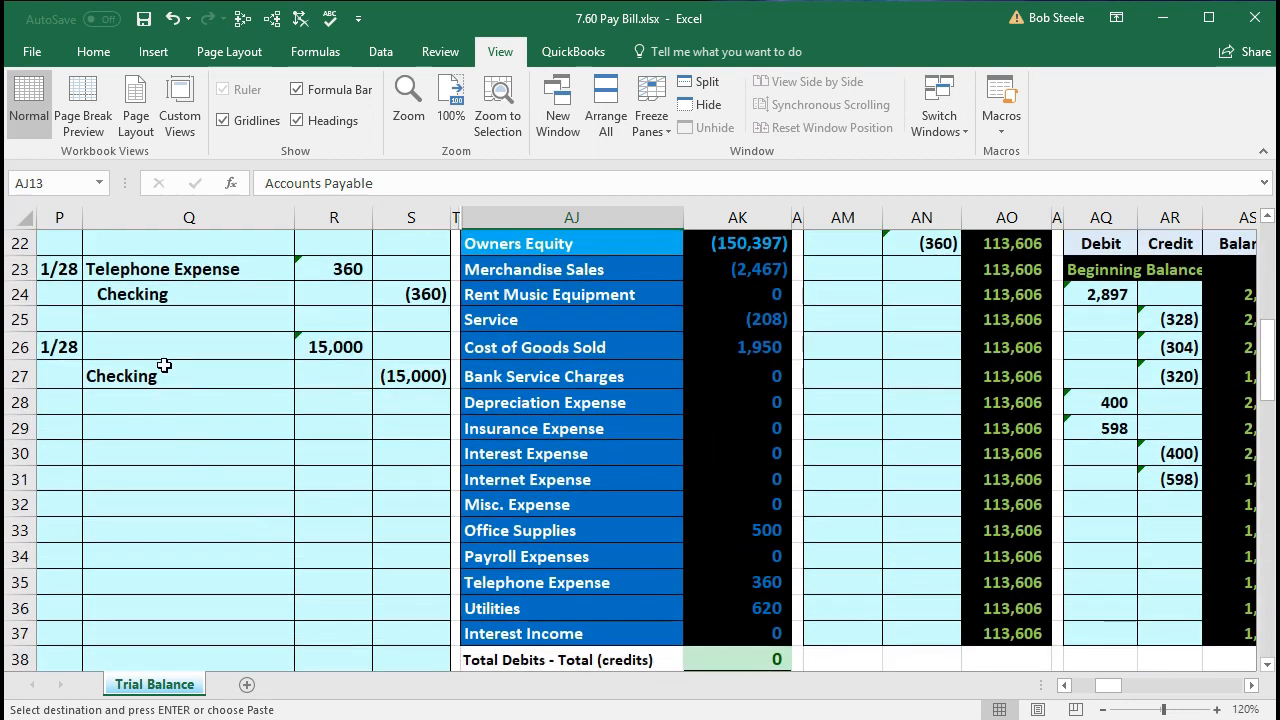
{"action": "left_click", "coordinate": [158, 344]}
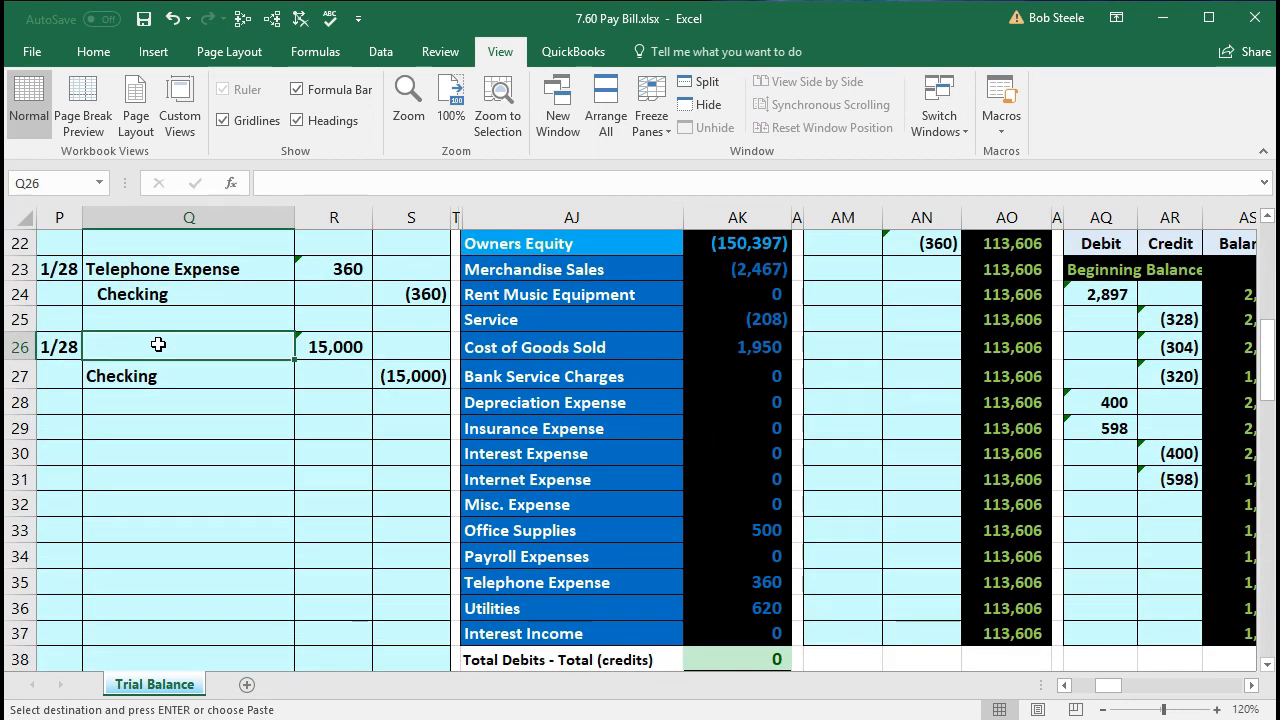
{"action": "right_click", "coordinate": [158, 344]}
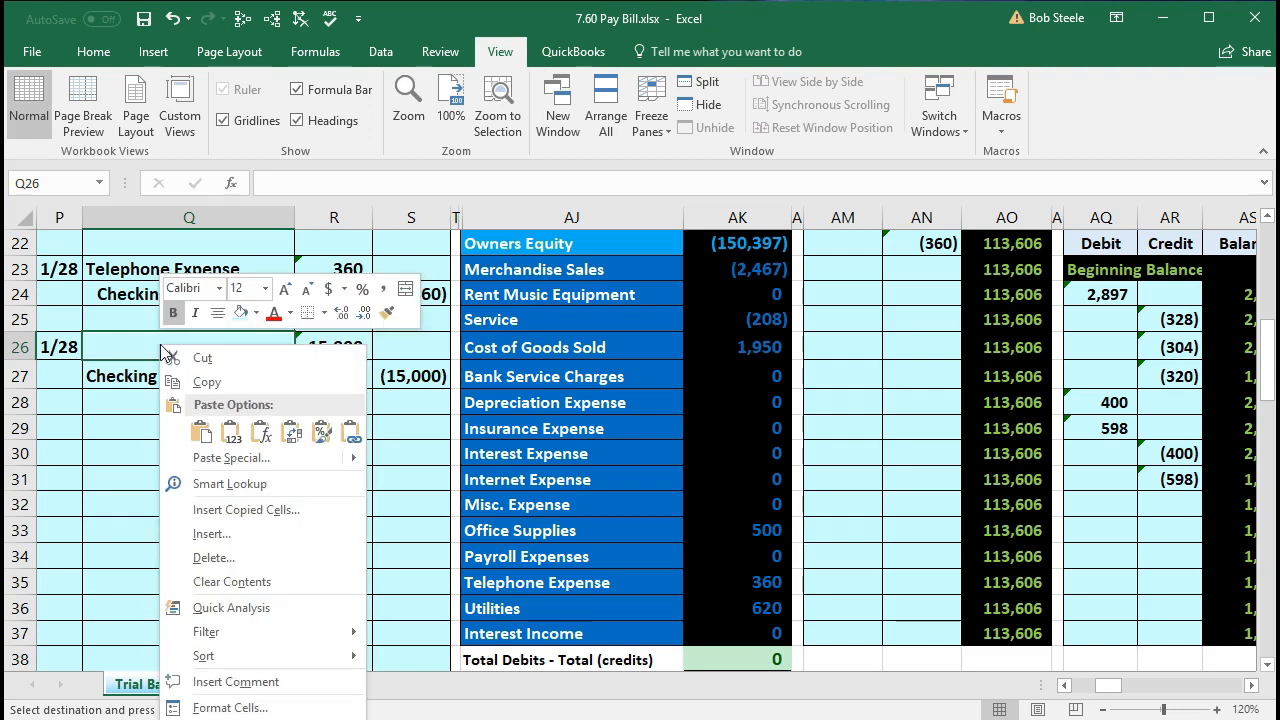
{"action": "left_click", "coordinate": [229, 431]}
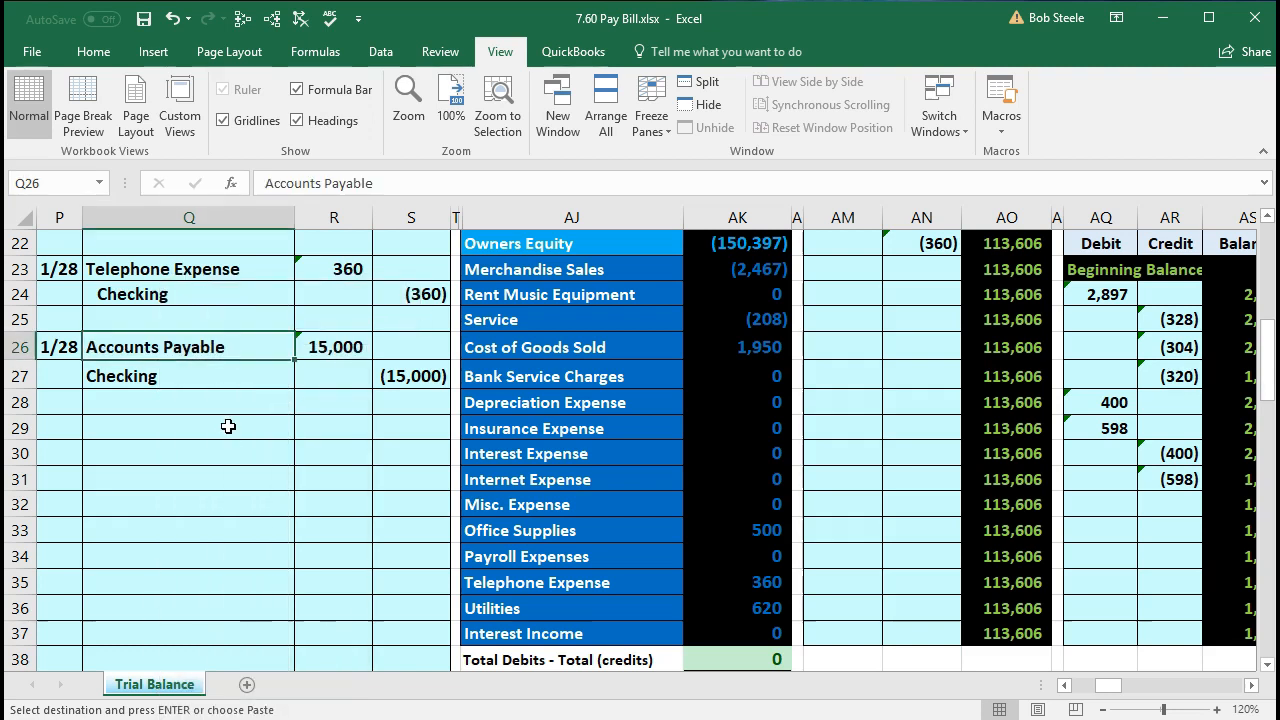
Step: Indent the Checking account name in cell Q27 one level
{"action": "left_click", "coordinate": [196, 378]}
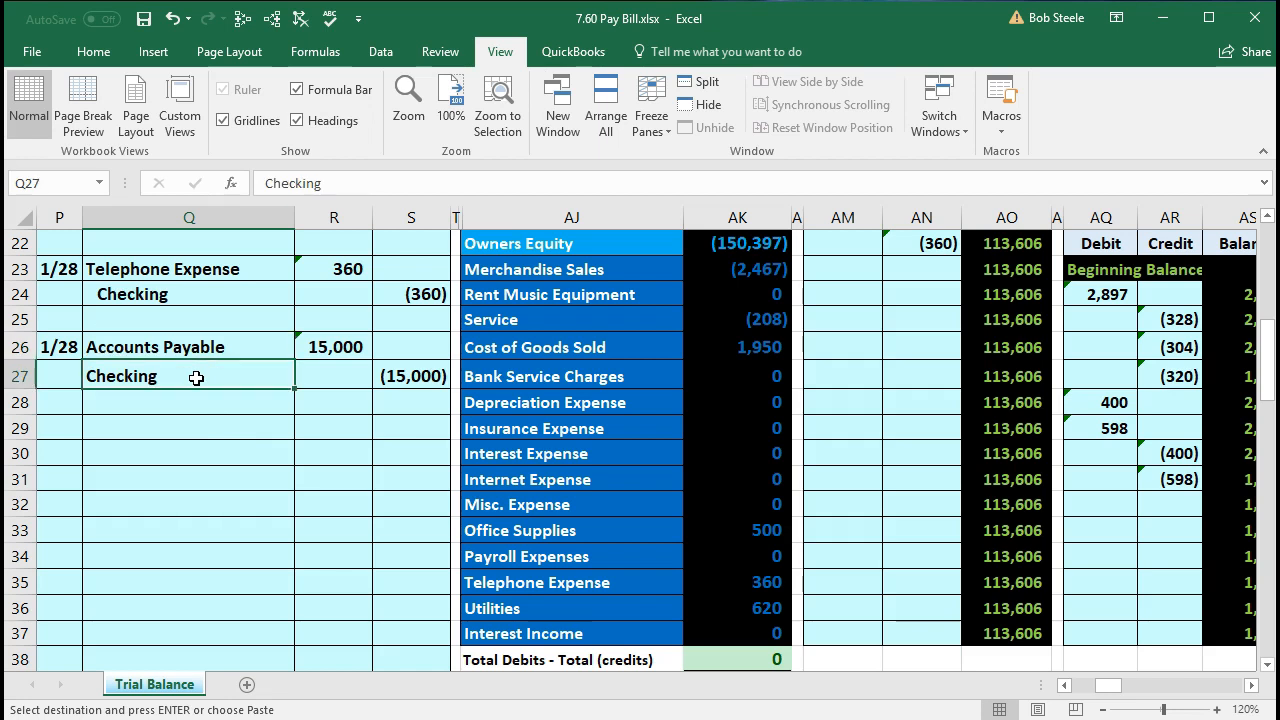
{"action": "left_click", "coordinate": [94, 51]}
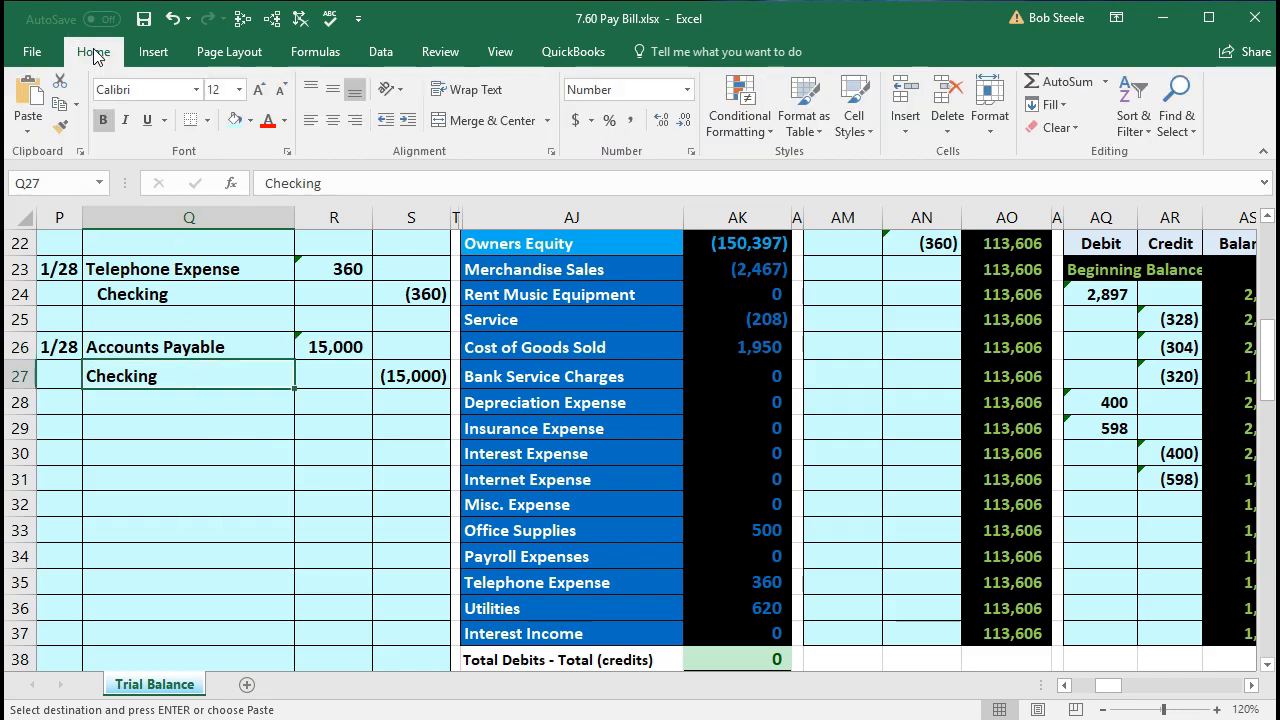
{"action": "left_click", "coordinate": [407, 130]}
{"action": "left_click", "coordinate": [256, 416]}
Step: Review the new journal entry in rows 26 and 27 against the Accounts Payable balance in the trial balance
{"action": "left_click_drag", "start_coordinate": [66, 346], "coordinate": [390, 385]}
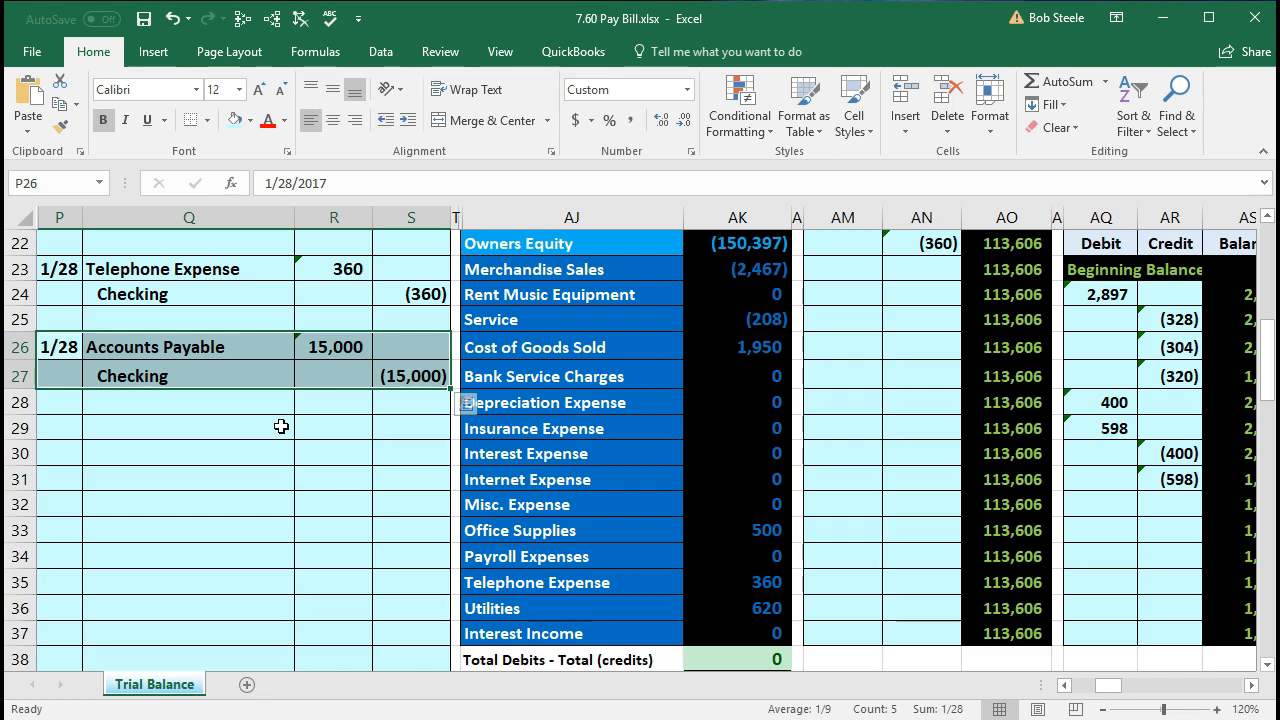
{"action": "scroll", "coordinate": [281, 426], "scroll_direction": "up", "scroll_amount": 1}
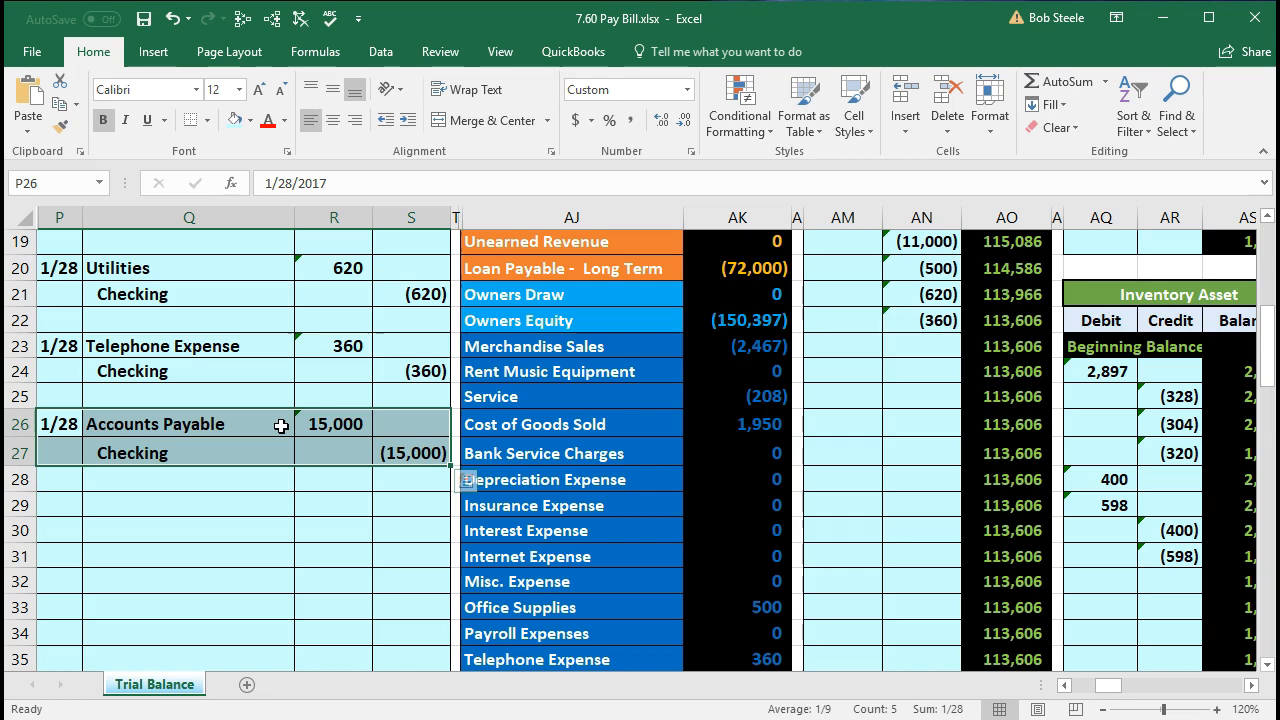
{"action": "left_click_drag", "start_coordinate": [251, 424], "coordinate": [297, 424]}
{"action": "scroll", "coordinate": [340, 482], "scroll_direction": "up", "scroll_amount": 4}
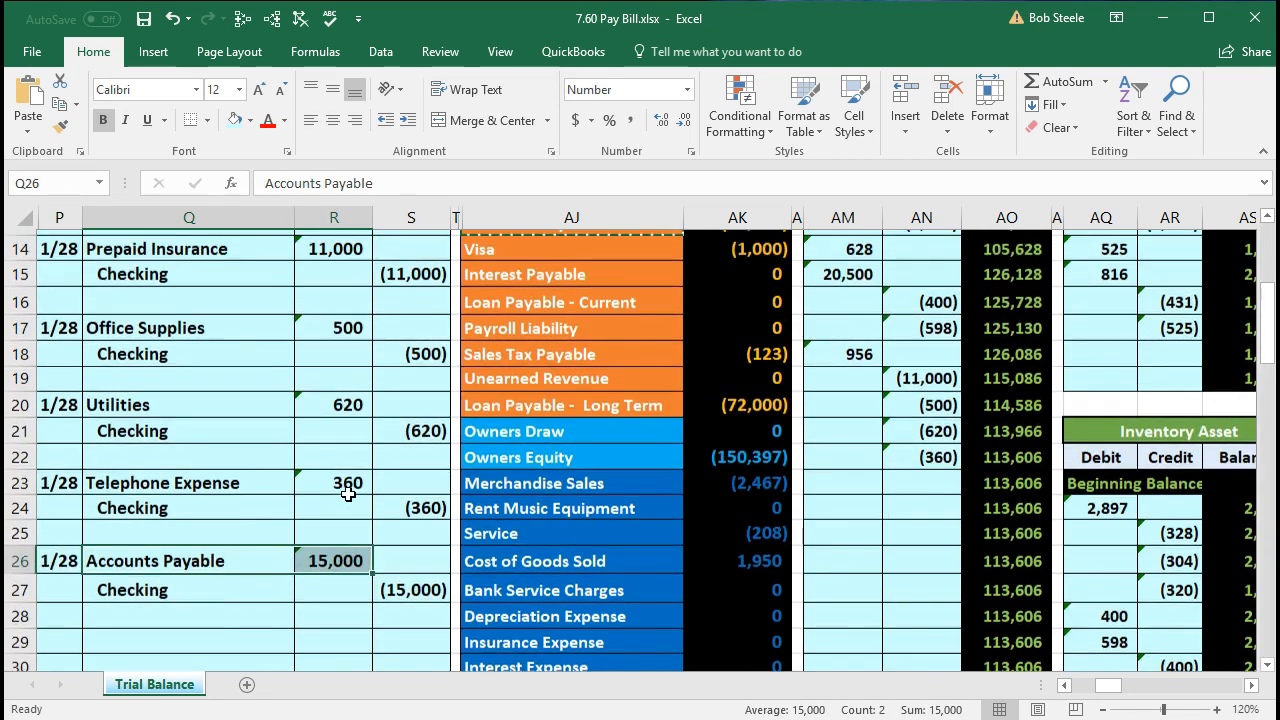
{"action": "left_click_drag", "start_coordinate": [520, 396], "coordinate": [719, 400]}
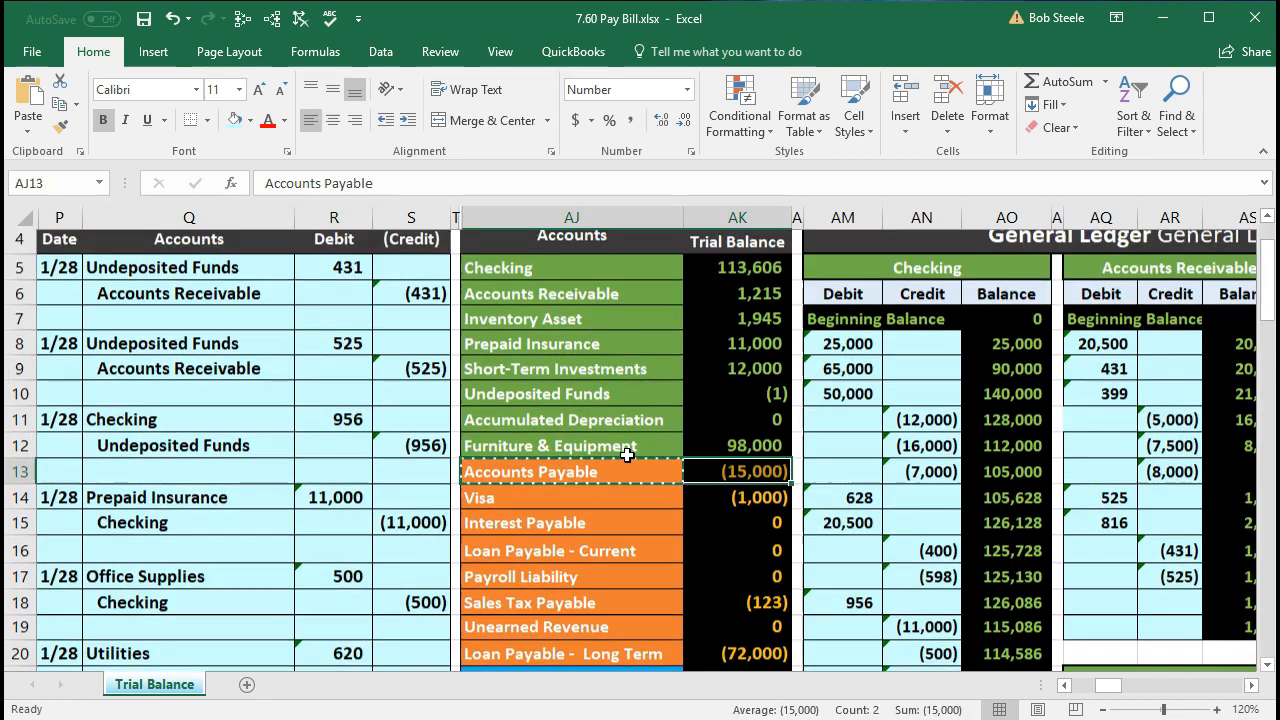
Step: Freeze the panes at cell AJ1 so the general journal columns stay visible while the sheet scrolls sideways
{"action": "scroll", "coordinate": [627, 455], "scroll_direction": "up", "scroll_amount": 2}
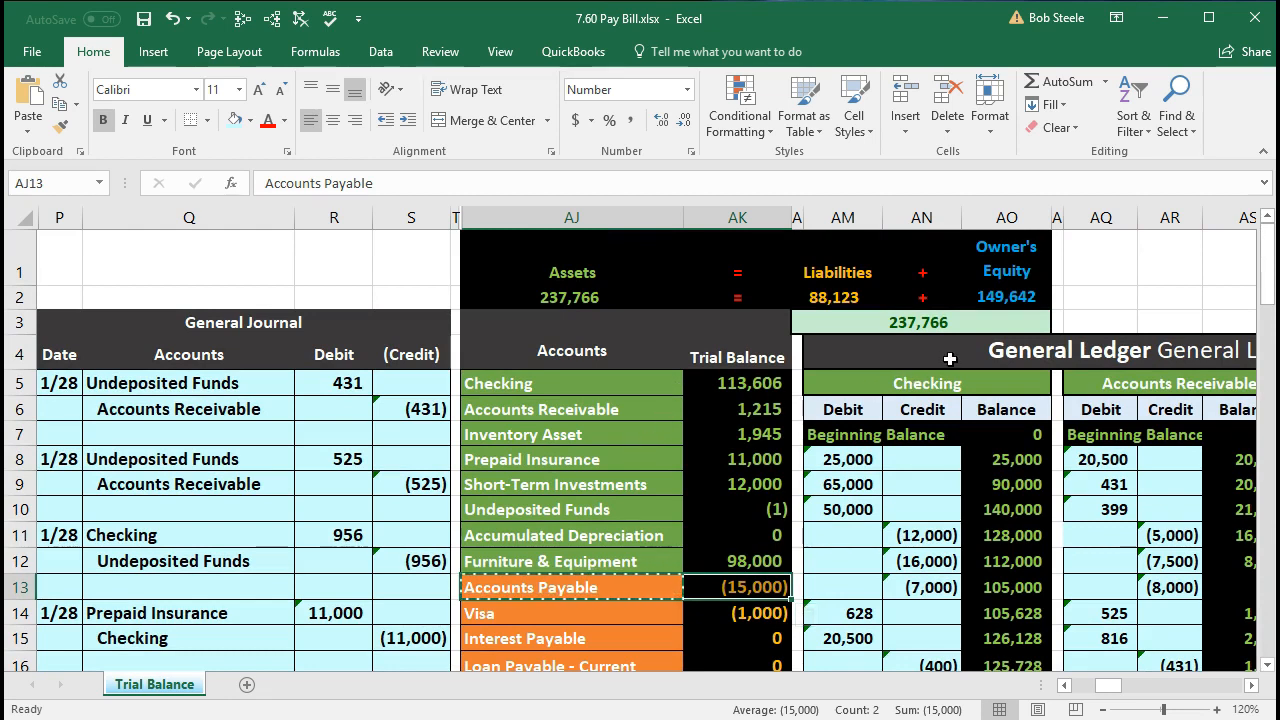
{"action": "left_click", "coordinate": [523, 249]}
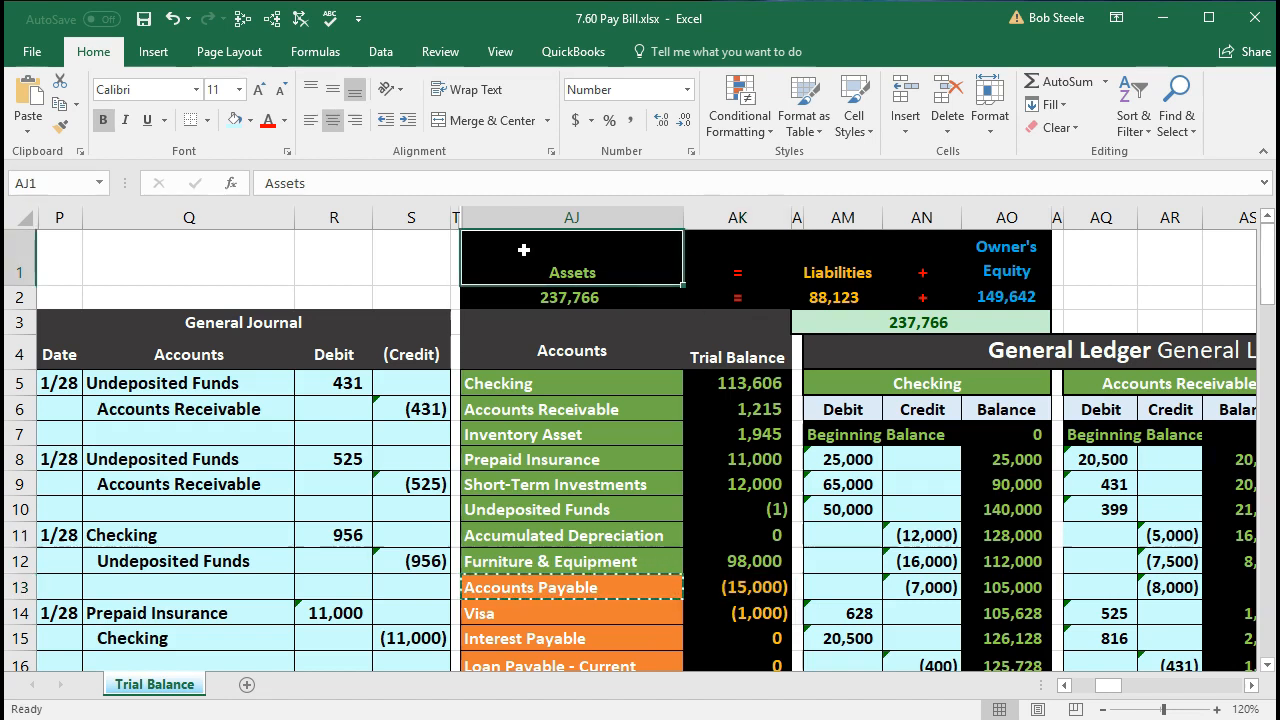
{"action": "left_click", "coordinate": [500, 52]}
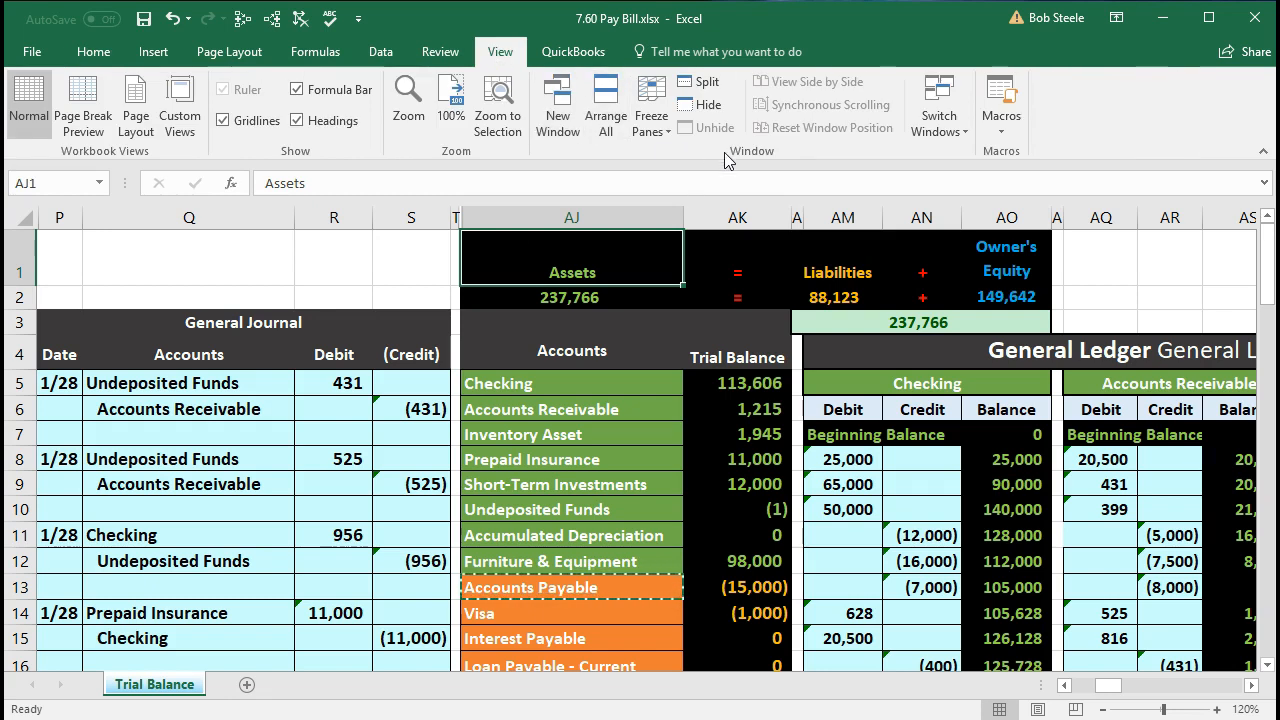
{"action": "left_click", "coordinate": [652, 118]}
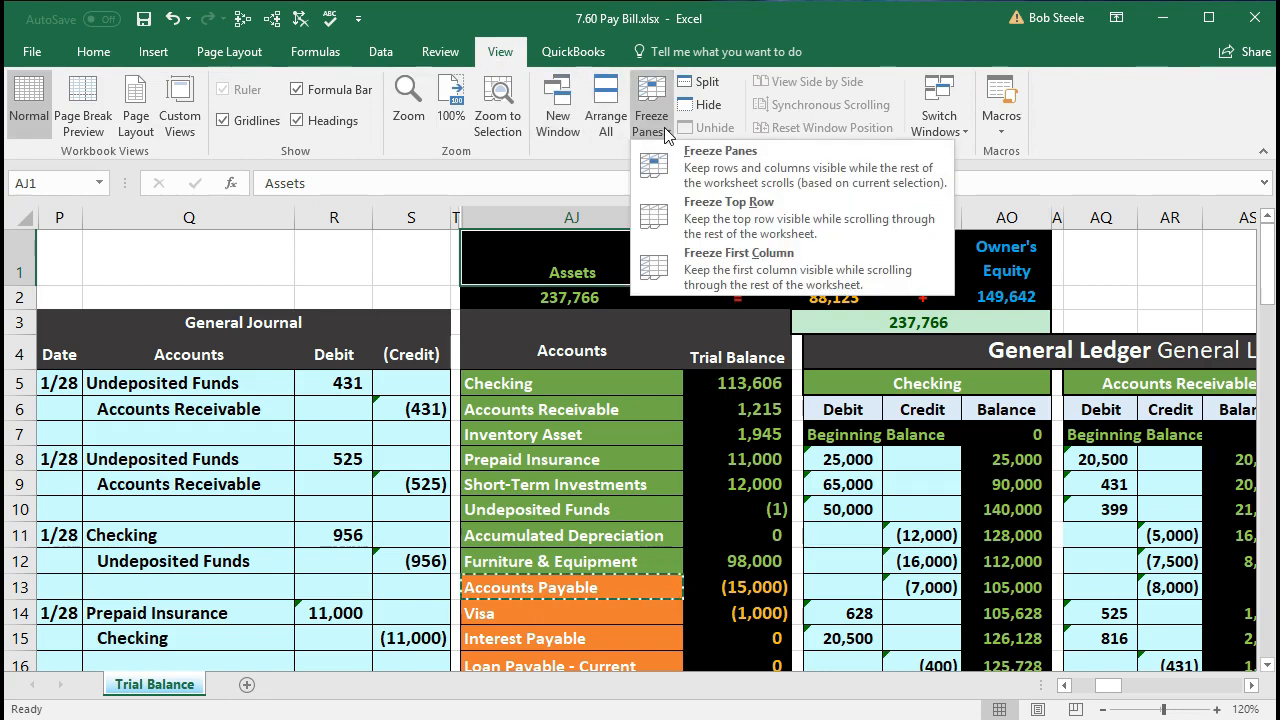
{"action": "left_click", "coordinate": [770, 168]}
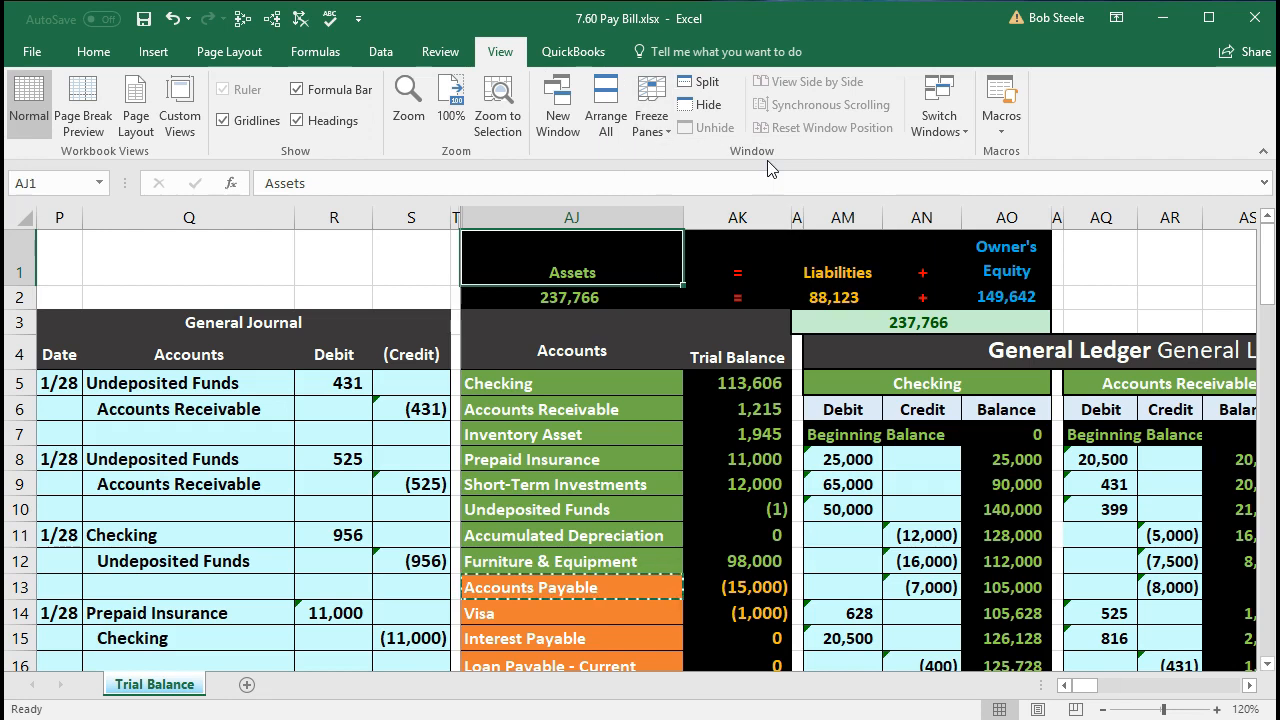
Step: Post the bill payment to the Debit column of the Accounts Payable ledger by entering =R26 in cell AY16
{"action": "left_click", "coordinate": [738, 506]}
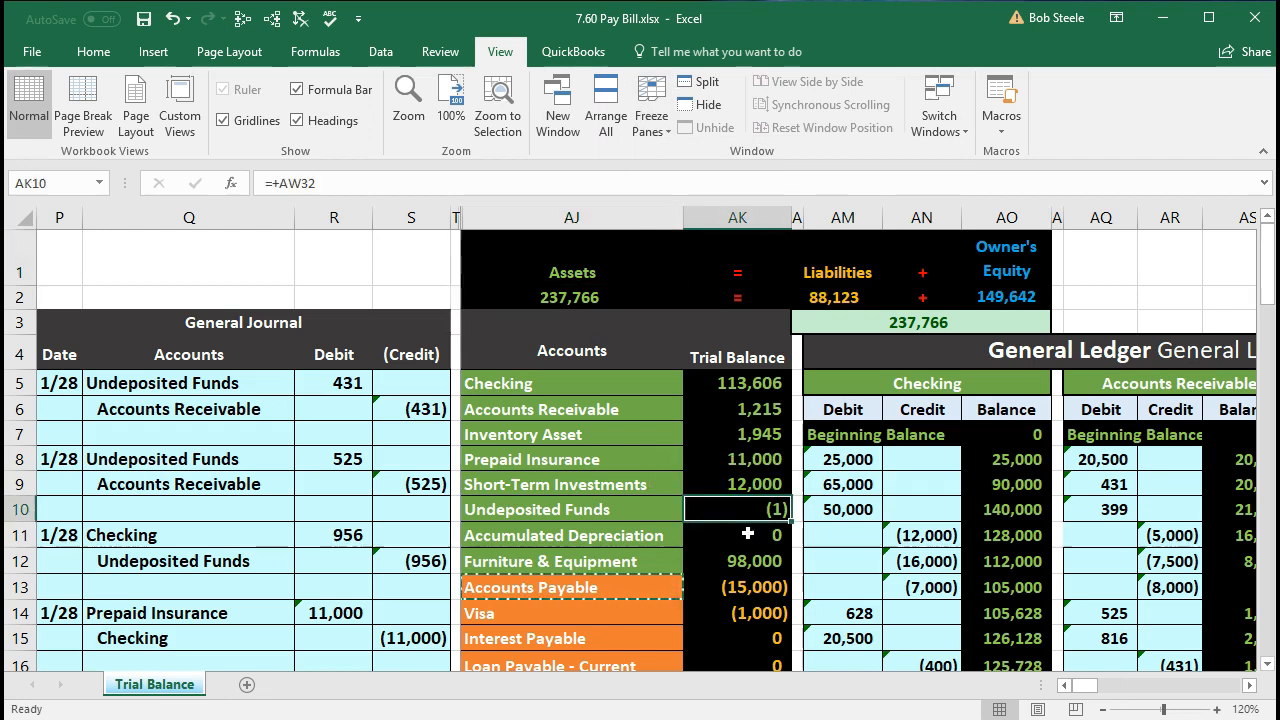
{"action": "key", "text": "Right"}
{"action": "key", "text": "Right"}
{"action": "key", "text": "Right"}
{"action": "key", "text": "Right"}
{"action": "key", "text": "Right"}
{"action": "key", "text": "Right"}
{"action": "key", "text": "Right"}
{"action": "key", "text": "Right"}
{"action": "key", "text": "Right"}
{"action": "key", "text": "Right"}
{"action": "key", "text": "Right"}
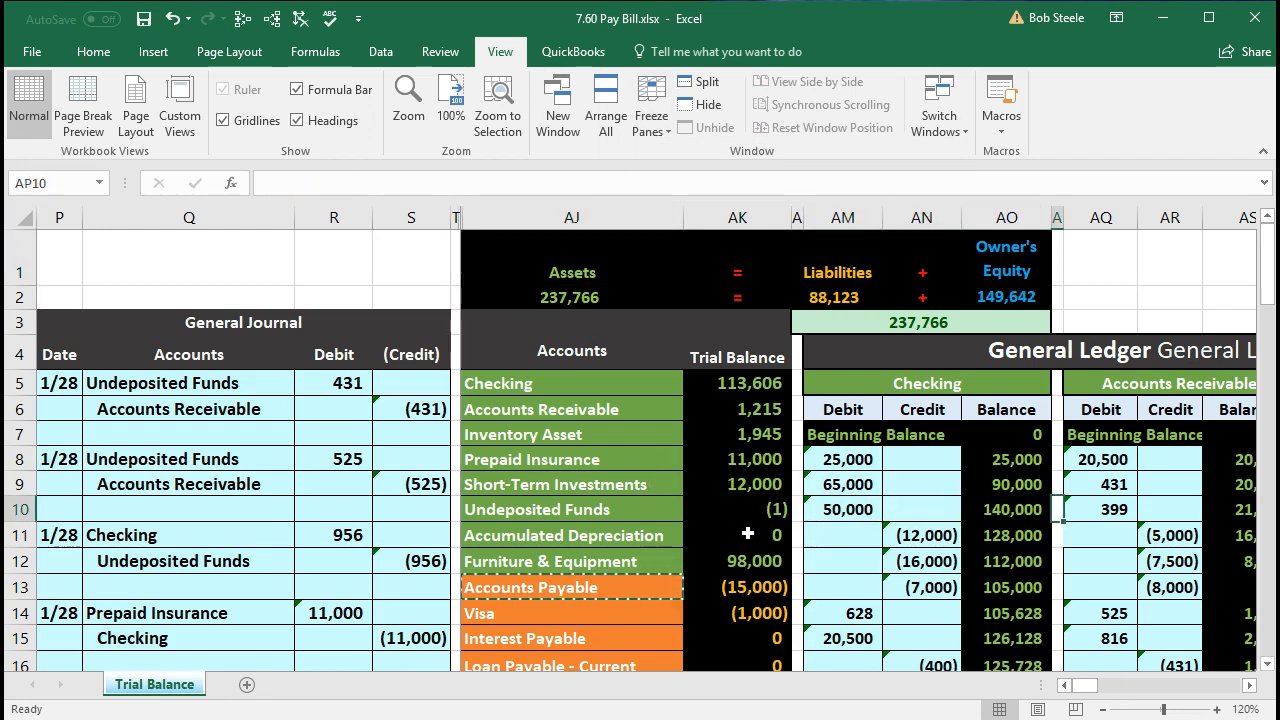
{"action": "key", "text": "Right"}
{"action": "key", "text": "Right"}
{"action": "key", "text": "Right"}
{"action": "key", "text": "Right"}
{"action": "key", "text": "Right"}
{"action": "key", "text": "Right"}
{"action": "key", "text": "Right"}
{"action": "key", "text": "Right"}
{"action": "key", "text": "Right"}
{"action": "key", "text": "Right"}
{"action": "key", "text": "Right"}
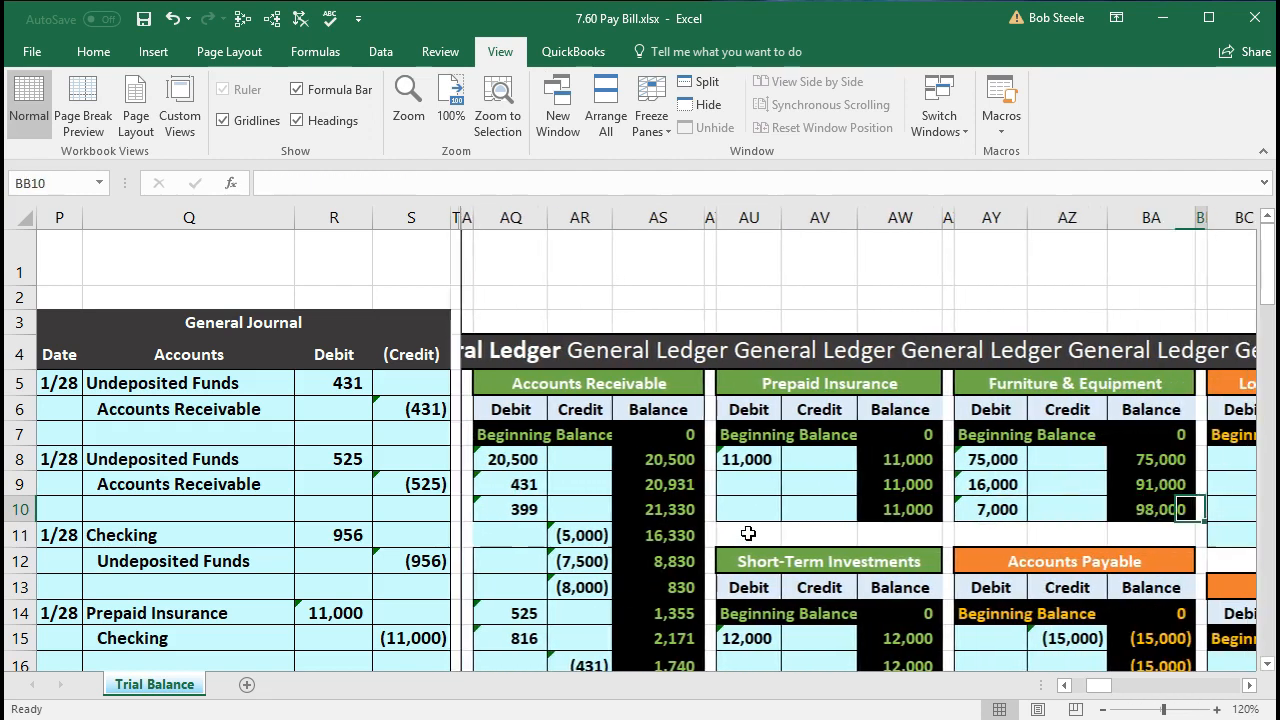
{"action": "key", "text": "Right"}
{"action": "key", "text": "Right"}
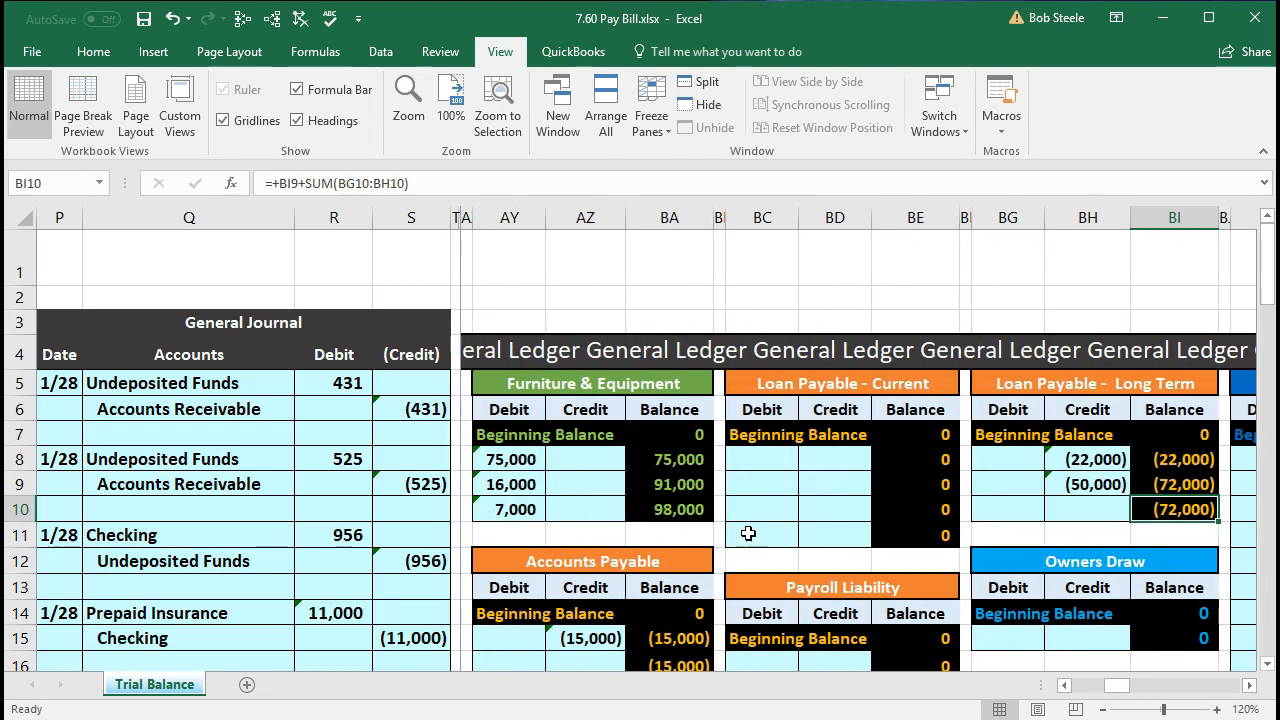
{"action": "scroll", "coordinate": [748, 533], "scroll_direction": "down", "scroll_amount": 3}
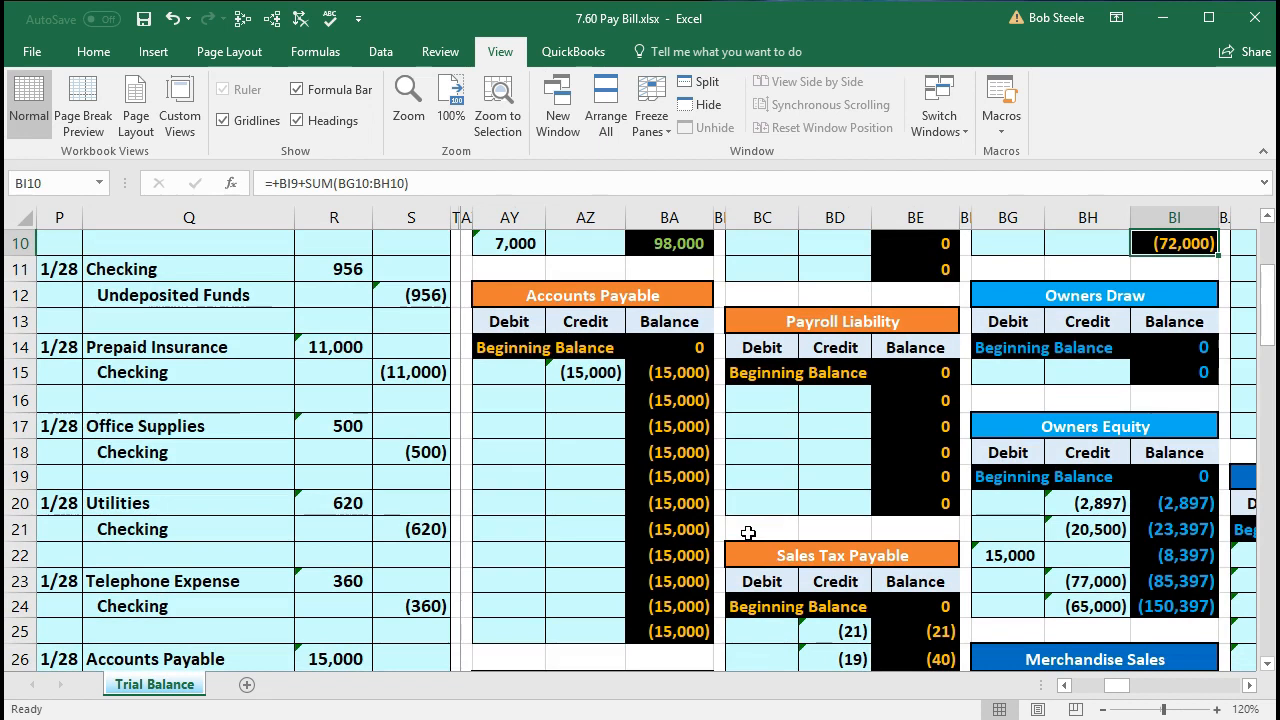
{"action": "scroll", "coordinate": [748, 533], "scroll_direction": "down", "scroll_amount": 1}
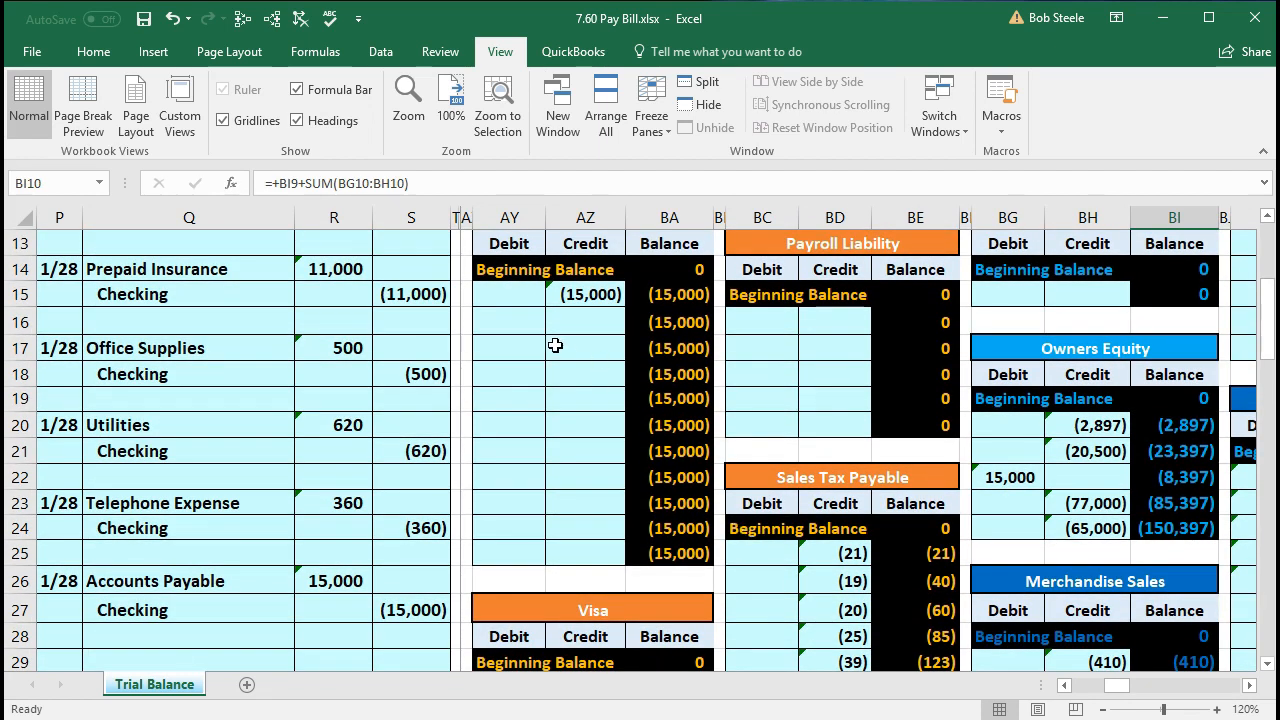
{"action": "left_click", "coordinate": [505, 317]}
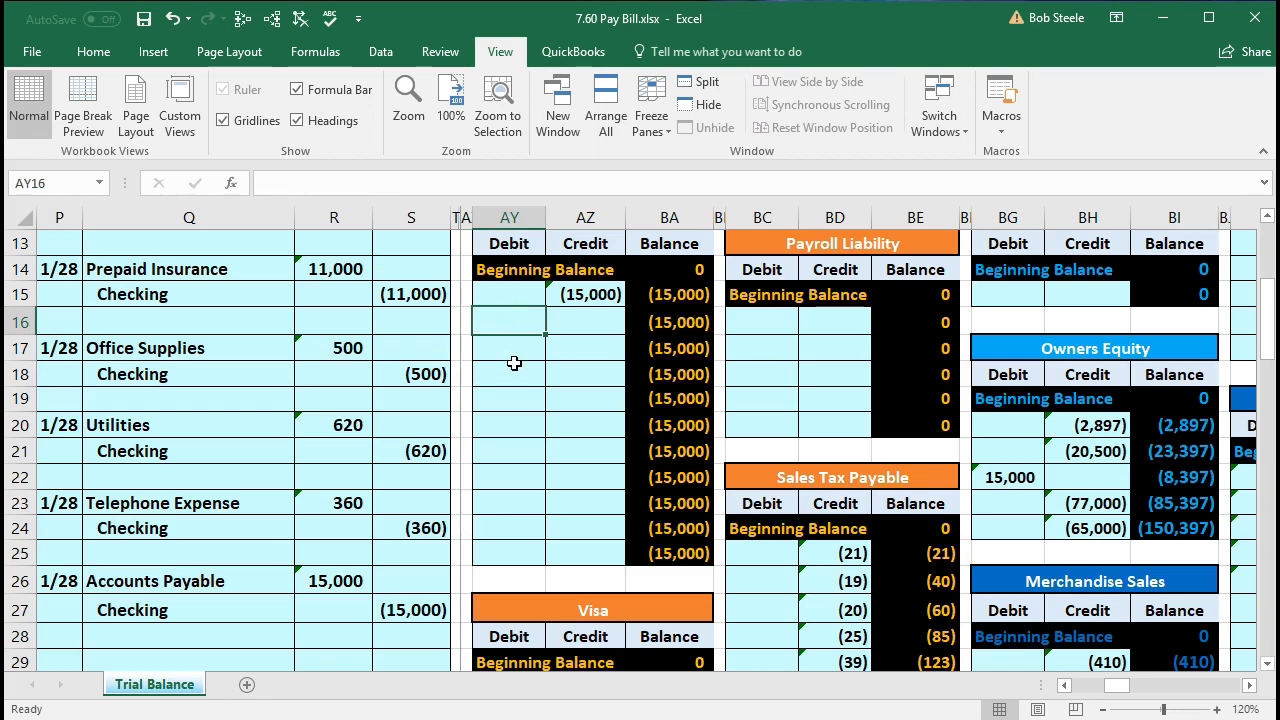
{"action": "type", "text": "="}
{"action": "left_click", "coordinate": [361, 576]}
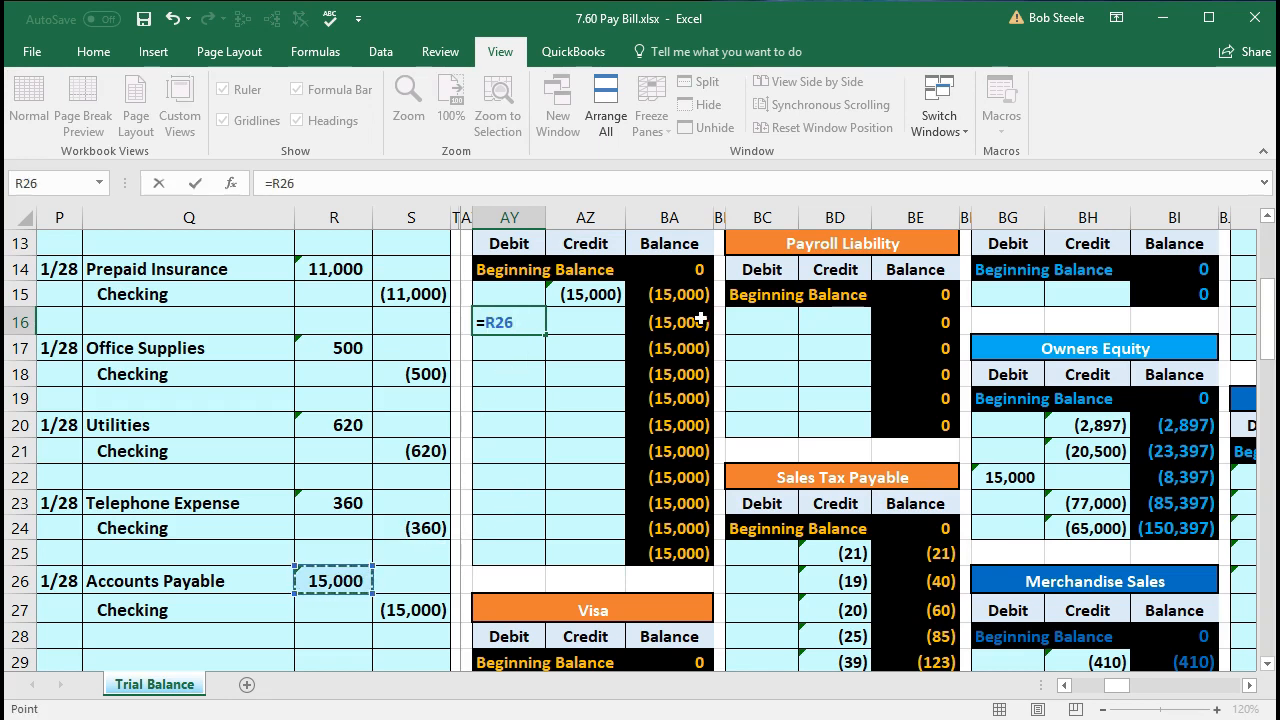
{"action": "key", "text": "Return"}
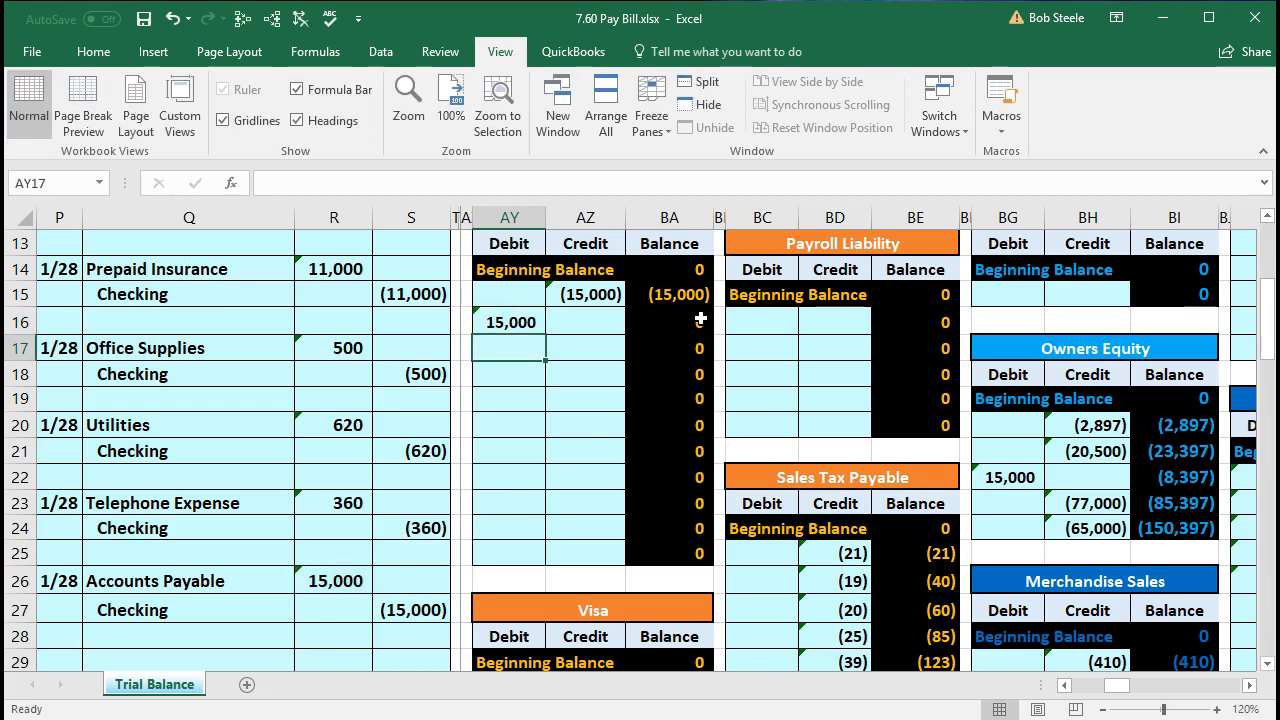
Step: Return to the trial balance and check the Accounts Payable balance in cell AK13
{"action": "key", "text": "Left"}
{"action": "key", "text": "Left"}
{"action": "key", "text": "Left"}
{"action": "key", "text": "Left"}
{"action": "key", "text": "Left"}
{"action": "key", "text": "Left"}
{"action": "key", "text": "Left"}
{"action": "key", "text": "Left"}
{"action": "key", "text": "Left"}
{"action": "key", "text": "Left"}
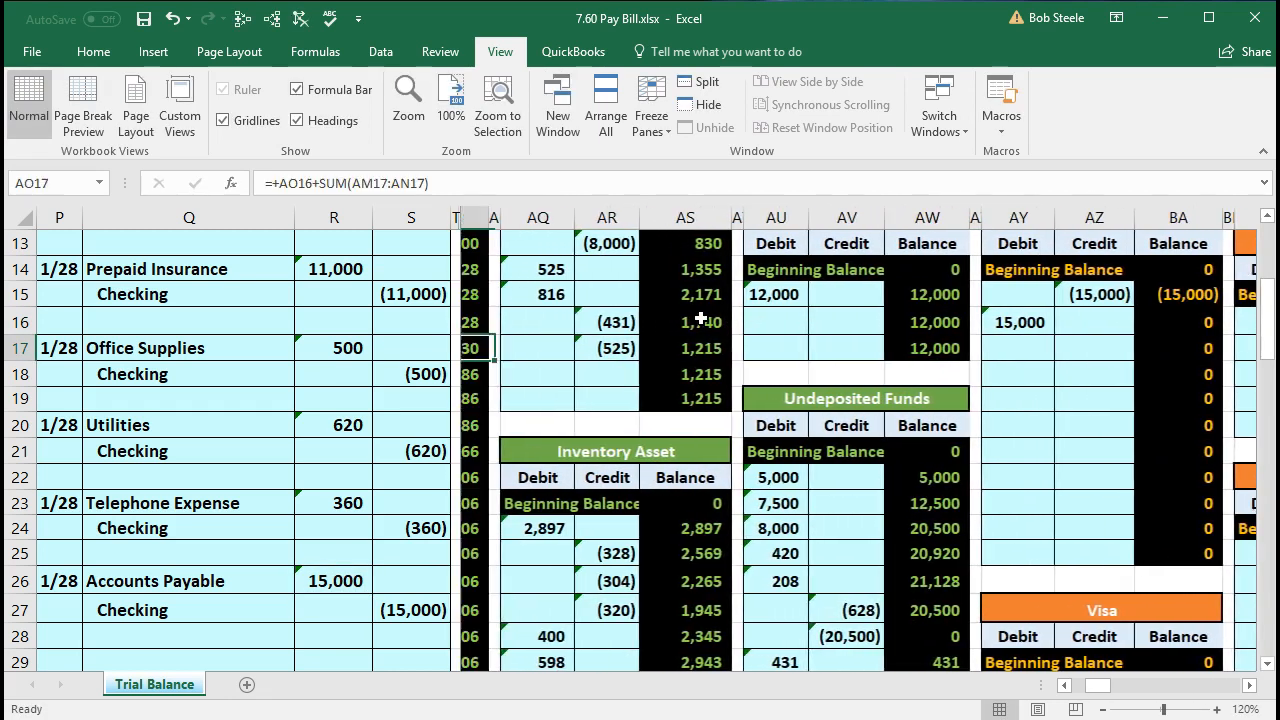
{"action": "key", "text": "Left"}
{"action": "key", "text": "Left"}
{"action": "key", "text": "Left"}
{"action": "key", "text": "Left"}
{"action": "key", "text": "Left"}
{"action": "key", "text": "Left"}
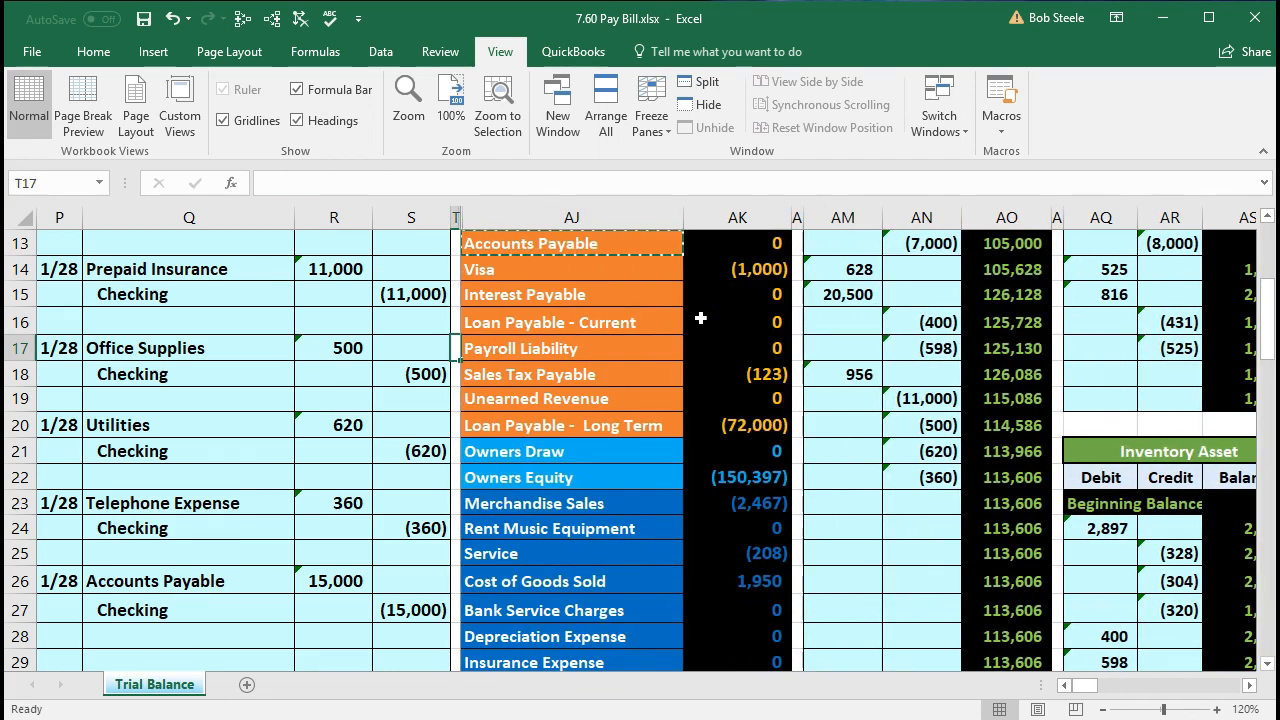
{"action": "scroll", "coordinate": [700, 318], "scroll_direction": "up", "scroll_amount": 1}
{"action": "left_click", "coordinate": [705, 321]}
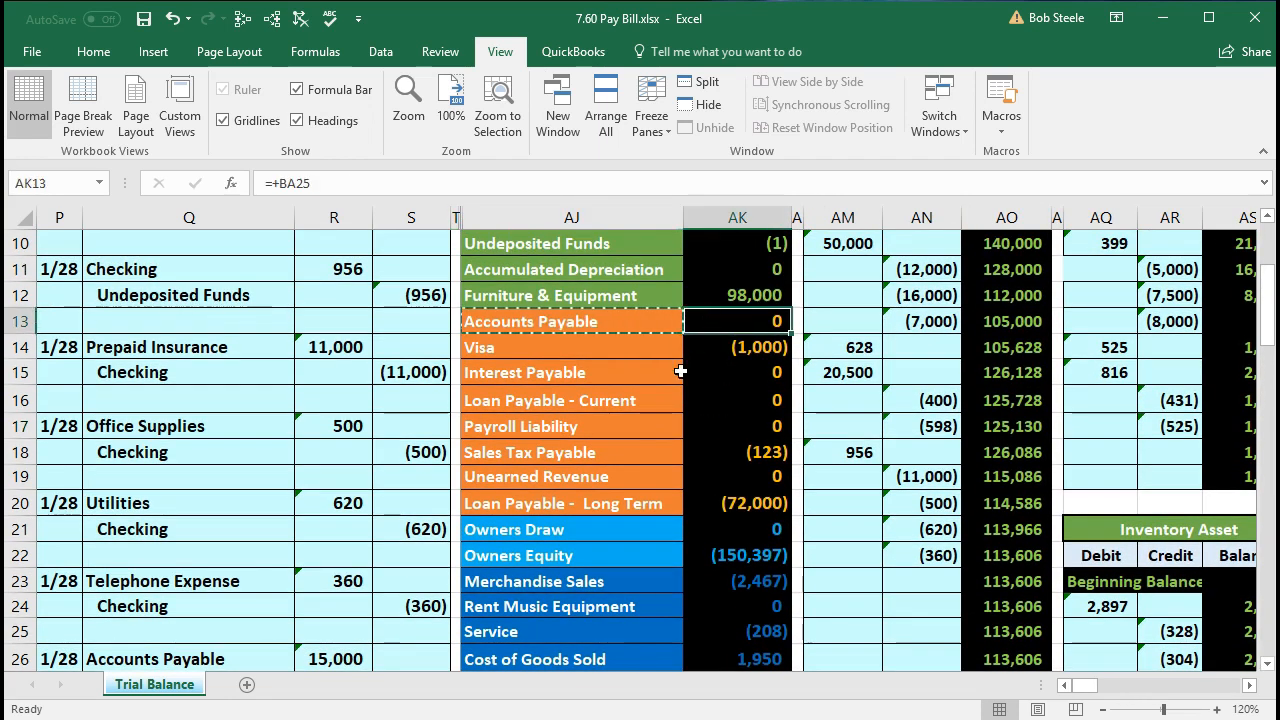
Step: Post the payment to the Credit column of the Checking ledger by entering =S27 in cell AN23
{"action": "scroll", "coordinate": [680, 371], "scroll_direction": "down", "scroll_amount": 2}
{"action": "left_click_drag", "start_coordinate": [254, 537], "coordinate": [390, 533]}
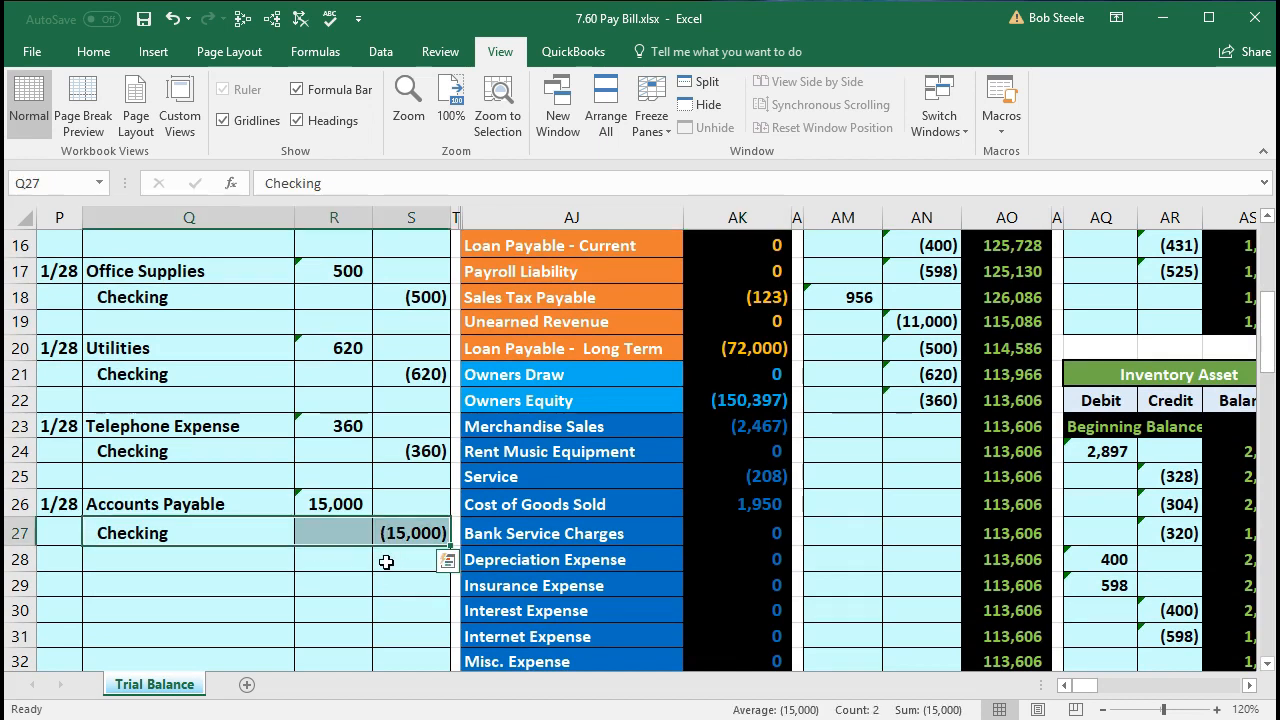
{"action": "scroll", "coordinate": [386, 562], "scroll_direction": "up", "scroll_amount": 5}
{"action": "left_click_drag", "start_coordinate": [548, 383], "coordinate": [703, 382]}
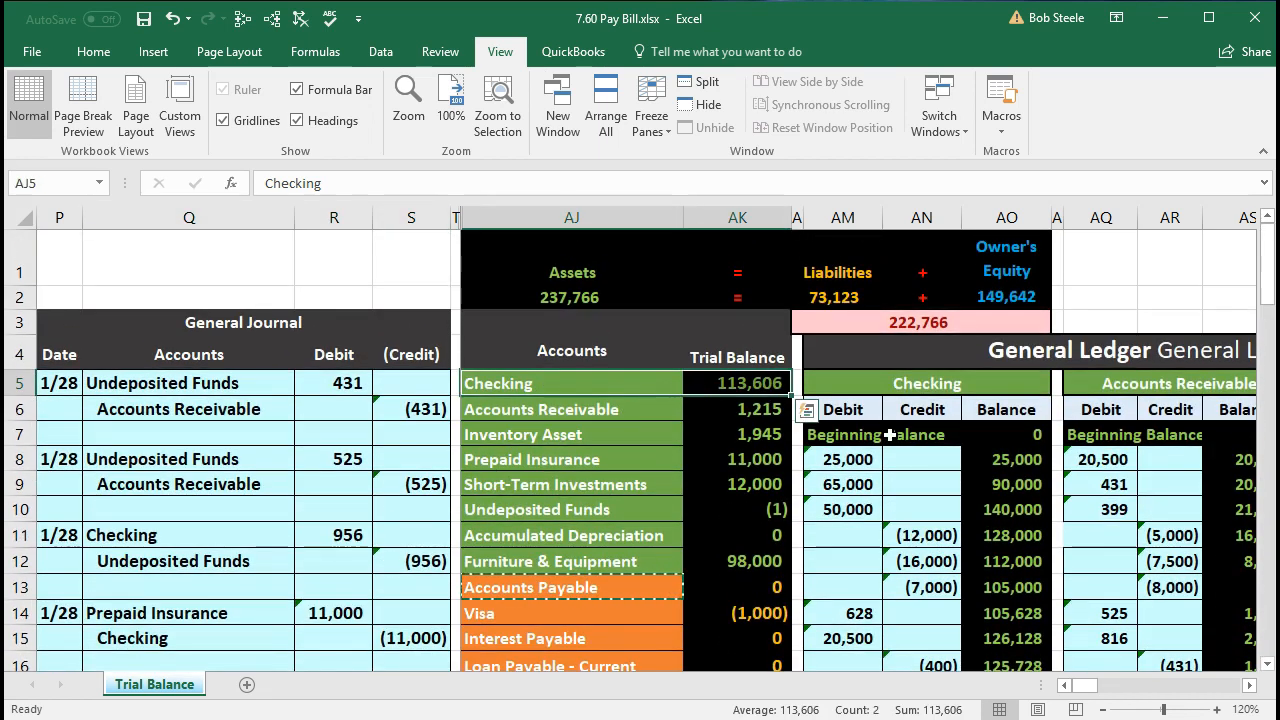
{"action": "left_click", "coordinate": [865, 382]}
{"action": "scroll", "coordinate": [876, 458], "scroll_direction": "down", "scroll_amount": 3}
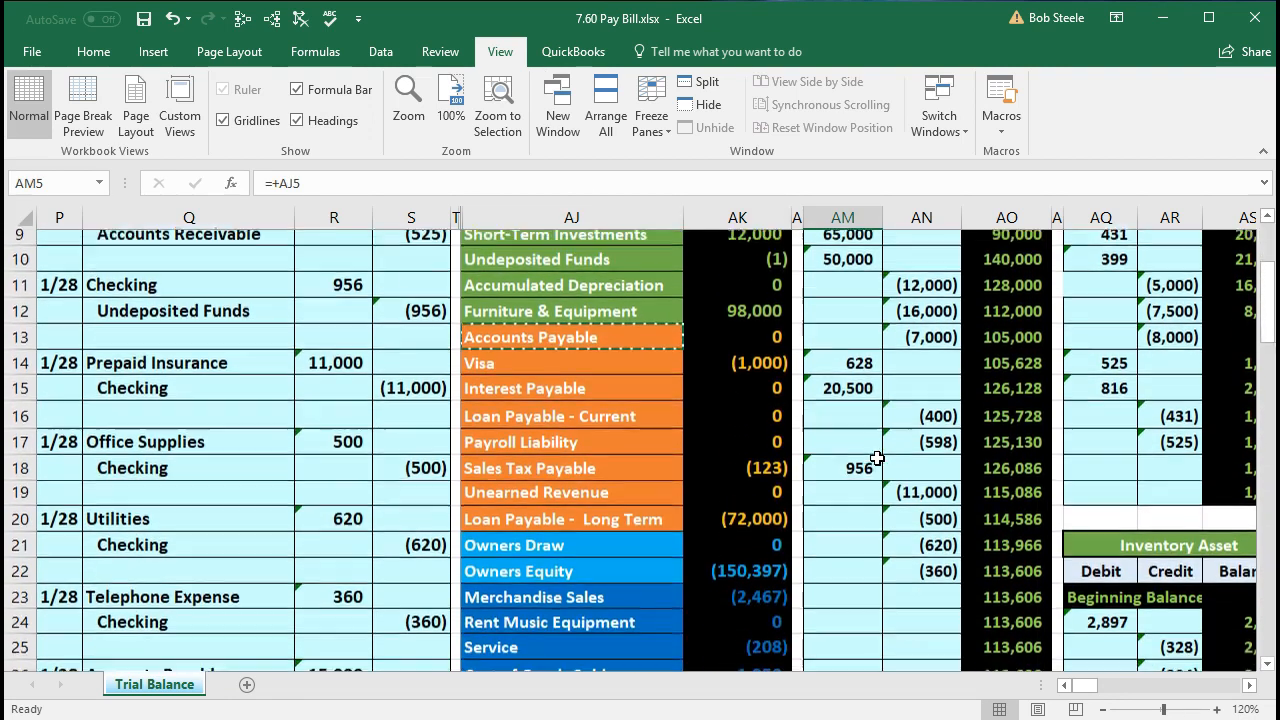
{"action": "scroll", "coordinate": [876, 458], "scroll_direction": "down", "scroll_amount": 2}
{"action": "left_click", "coordinate": [918, 426]}
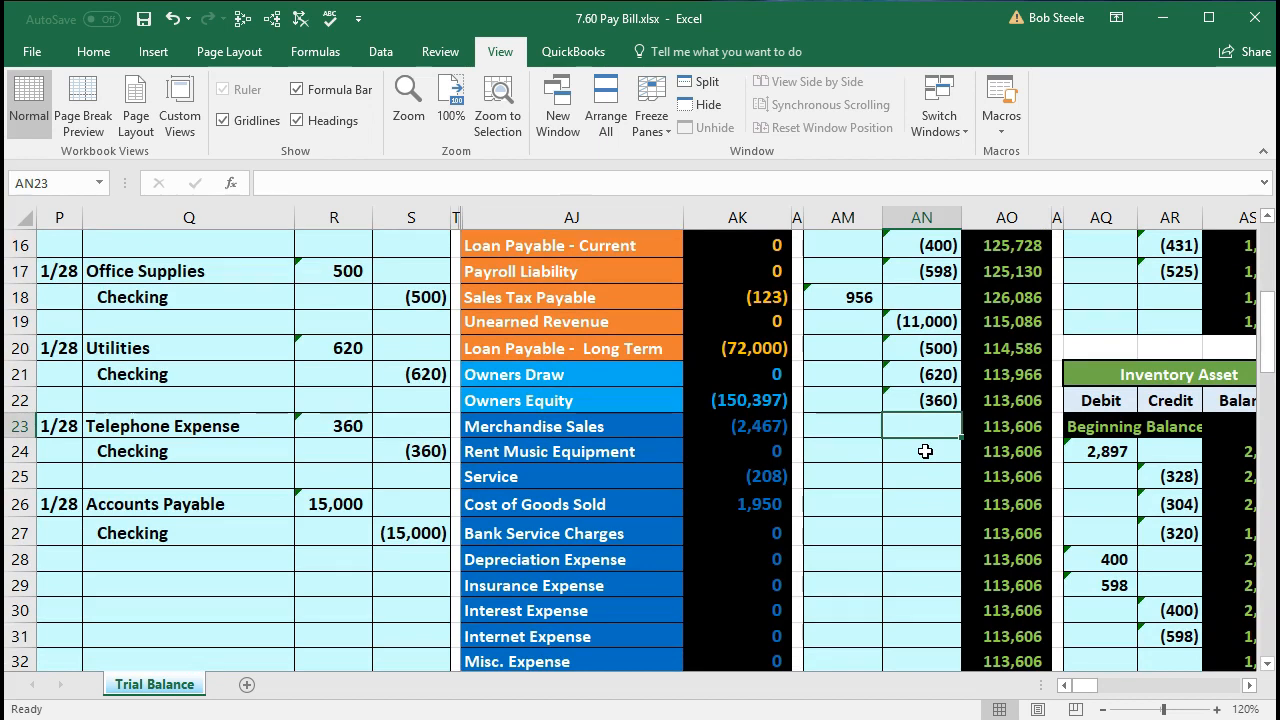
{"action": "type", "text": "="}
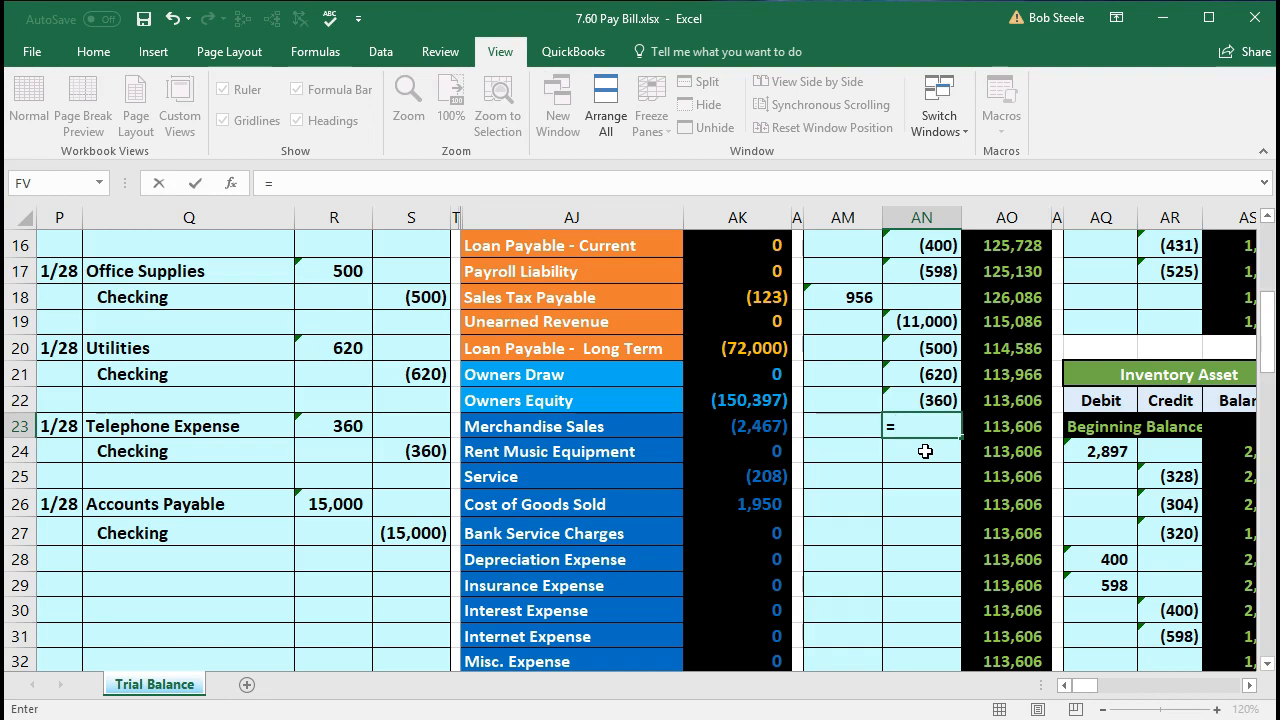
{"action": "left_click", "coordinate": [405, 533]}
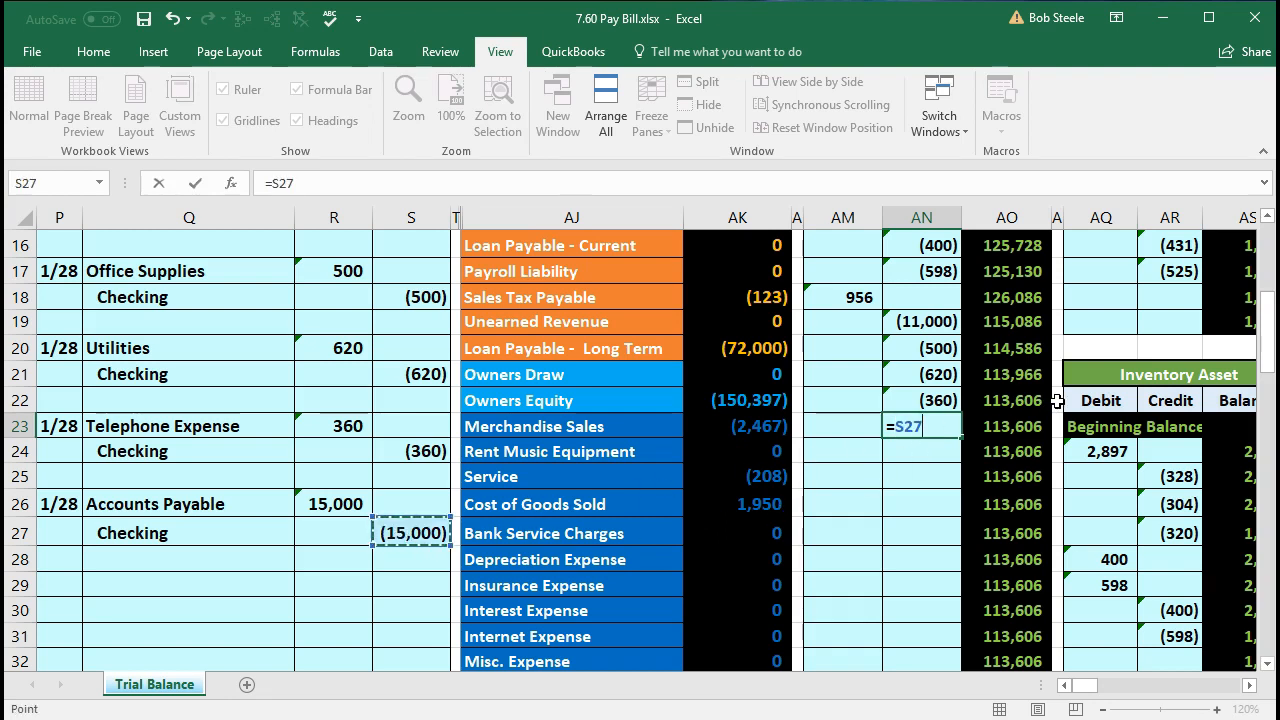
{"action": "key", "text": "Return"}
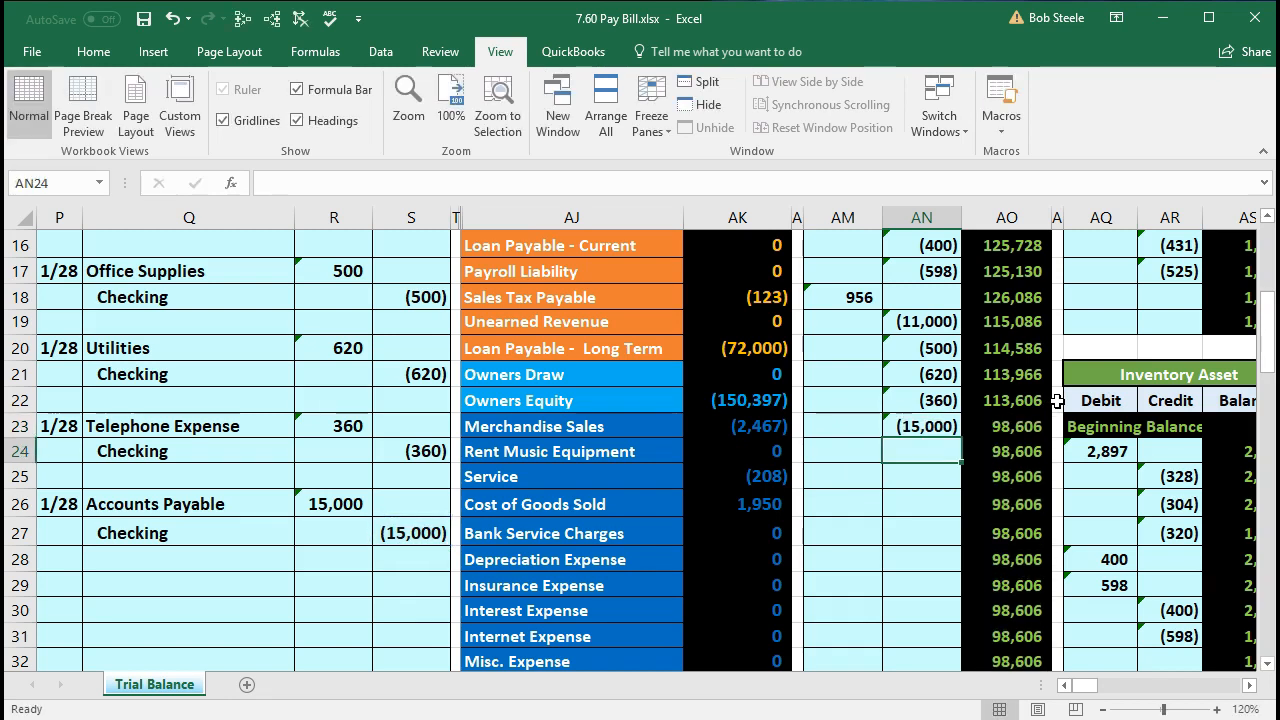
Step: Compare the Checking ledger balance in AO23 with trial balance cell AK5, and review the Accounts Payable line
{"action": "left_click", "coordinate": [1036, 420]}
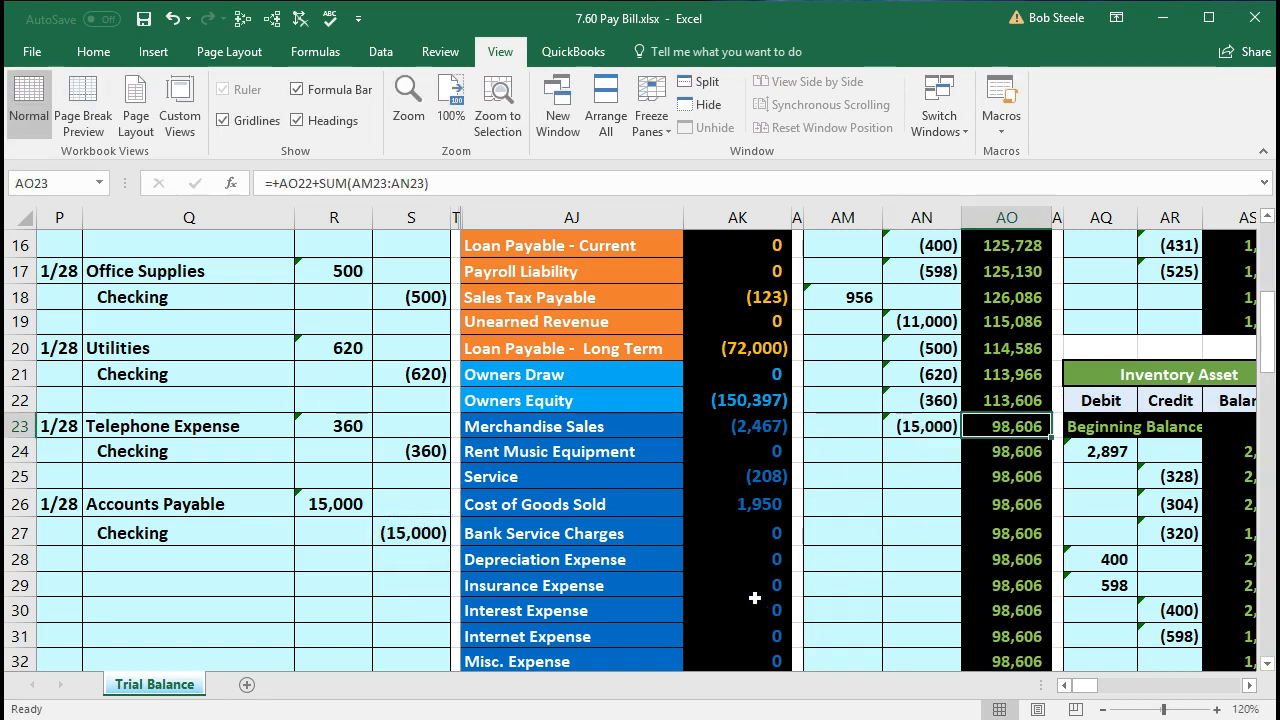
{"action": "scroll", "coordinate": [755, 597], "scroll_direction": "up", "scroll_amount": 4}
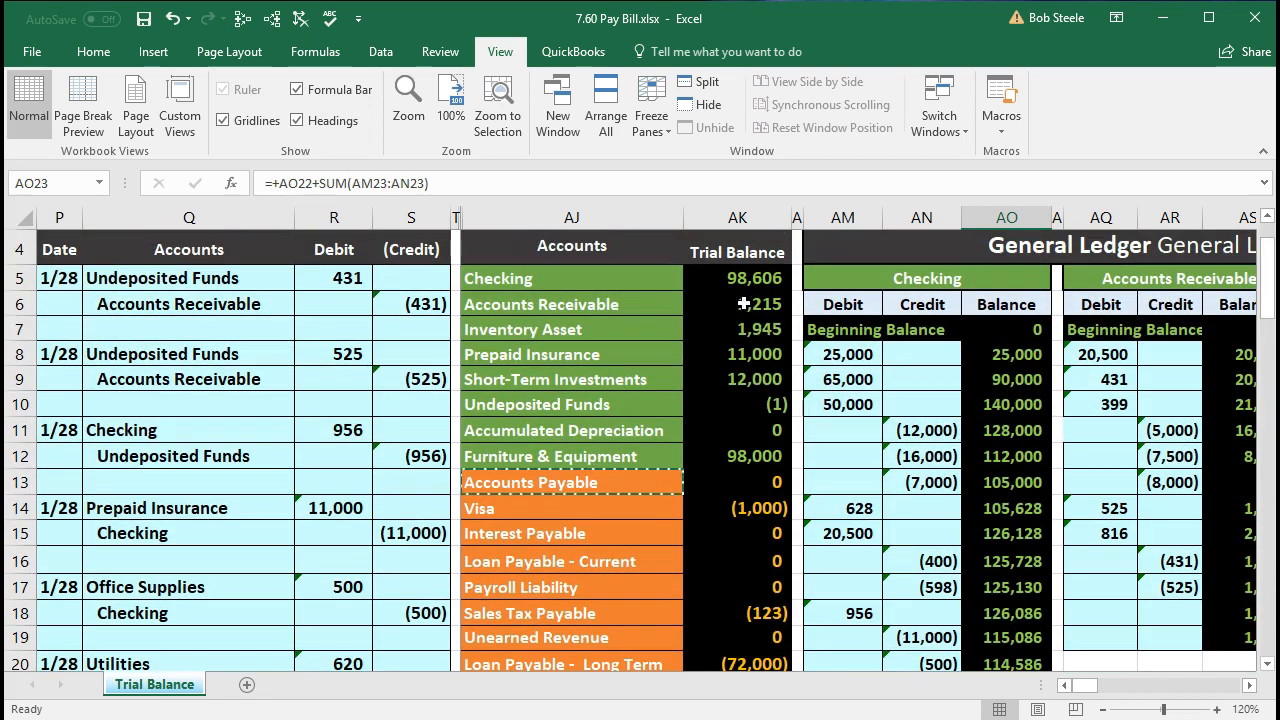
{"action": "left_click", "coordinate": [733, 284]}
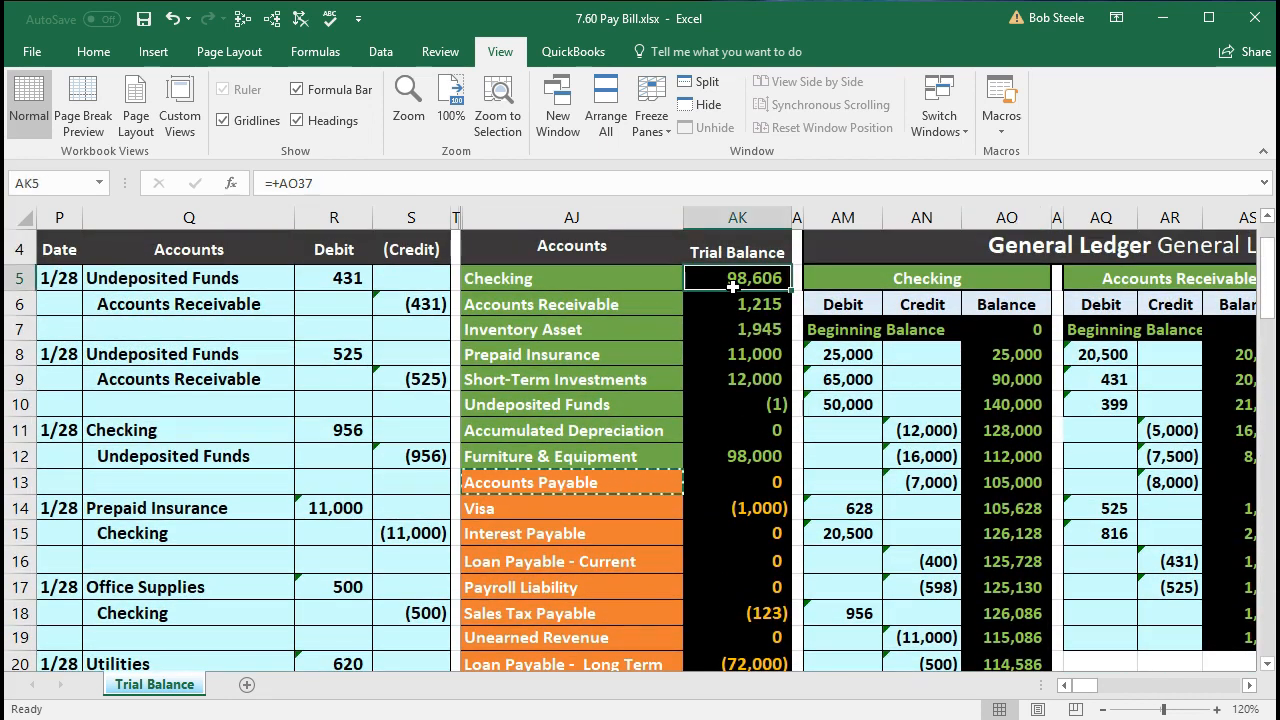
{"action": "left_click_drag", "start_coordinate": [643, 482], "coordinate": [698, 480]}
{"action": "key", "text": "ctrl+v"}
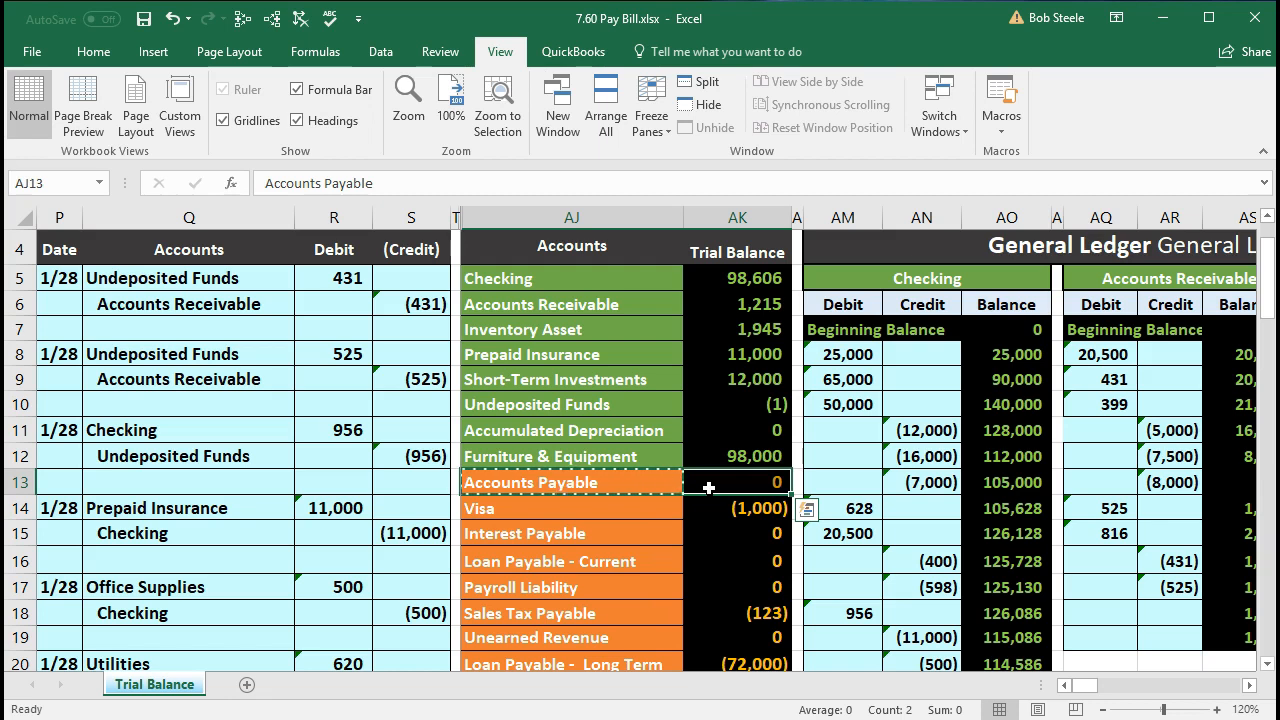
{"action": "left_click_drag", "start_coordinate": [639, 300], "coordinate": [690, 300]}
Step: Review the Accounts Payable line in the trial balance, and find the Epiphone account in the Accounts Payable Subsidiary Ledger
{"action": "left_click", "coordinate": [662, 480]}
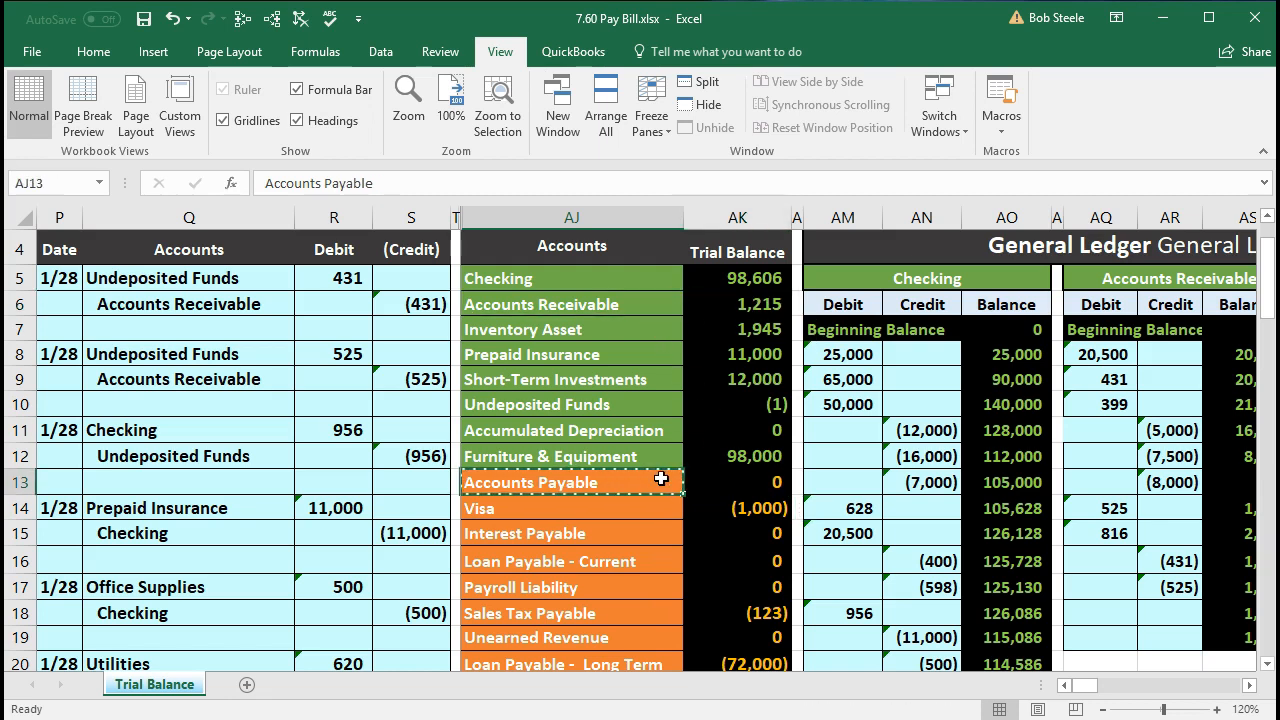
{"action": "key", "text": "Right"}
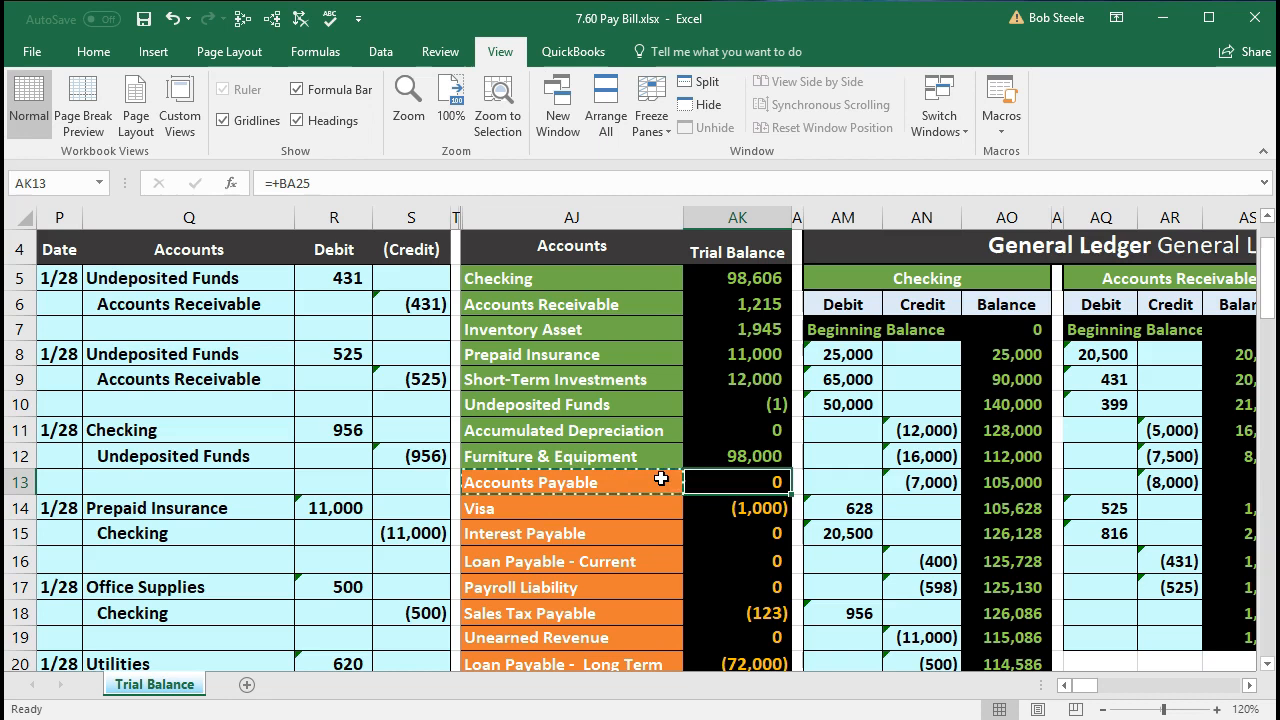
{"action": "key", "text": "Right"}
{"action": "key", "text": "Right"}
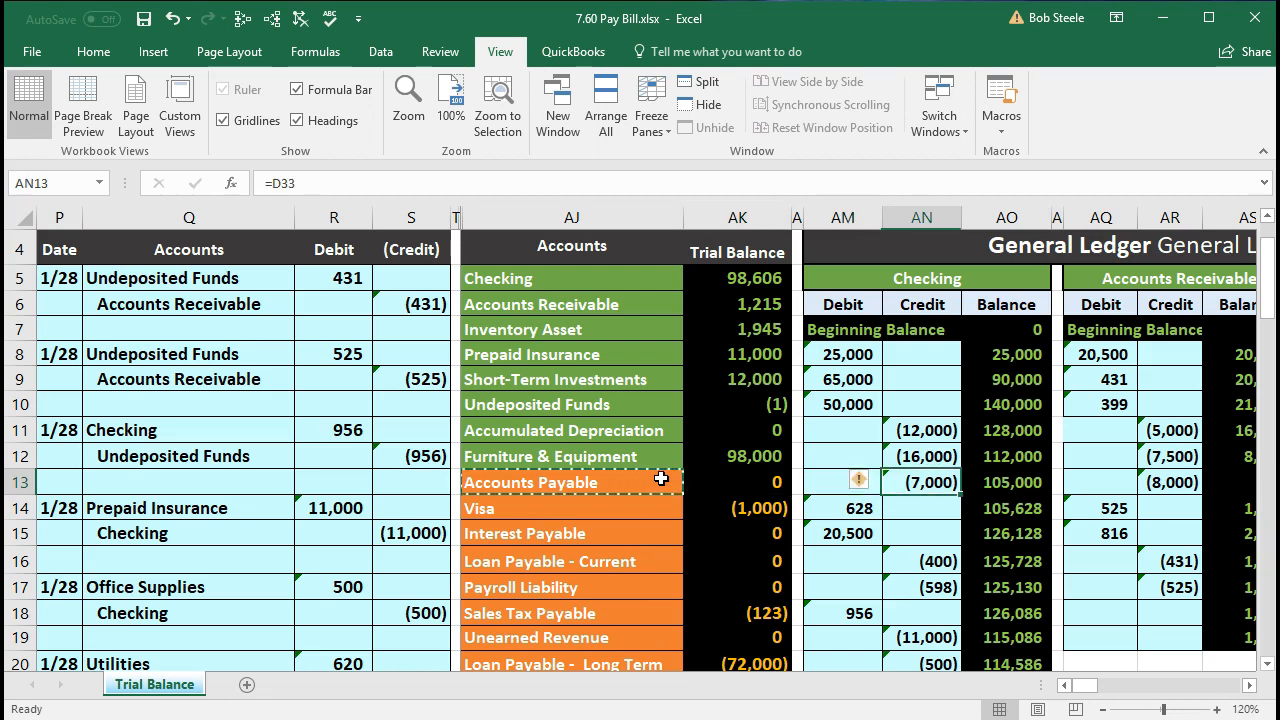
{"action": "key", "text": "Right"}
{"action": "key", "text": "Right"}
{"action": "key", "text": "Right"}
{"action": "key", "text": "Right"}
{"action": "key", "text": "Right"}
{"action": "key", "text": "Right"}
{"action": "key", "text": "Right"}
{"action": "key", "text": "Right"}
{"action": "key", "text": "Right"}
{"action": "key", "text": "Right"}
{"action": "key", "text": "Right"}
{"action": "key", "text": "Right"}
{"action": "key", "text": "Right"}
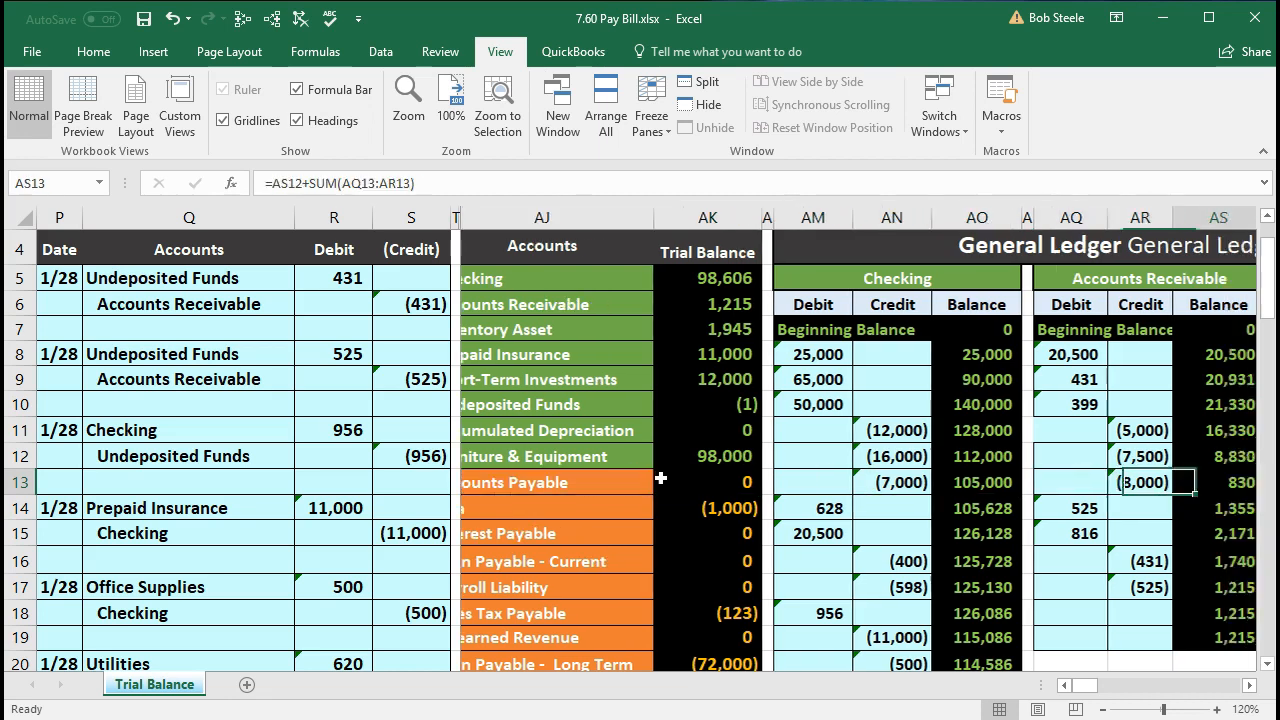
{"action": "key", "text": "Right"}
{"action": "key", "text": "Right"}
{"action": "key", "text": "Right"}
{"action": "key", "text": "Right"}
{"action": "key", "text": "Right"}
{"action": "key", "text": "Right"}
{"action": "key", "text": "Right"}
{"action": "key", "text": "Right"}
{"action": "key", "text": "Right"}
{"action": "key", "text": "Right"}
{"action": "key", "text": "Right"}
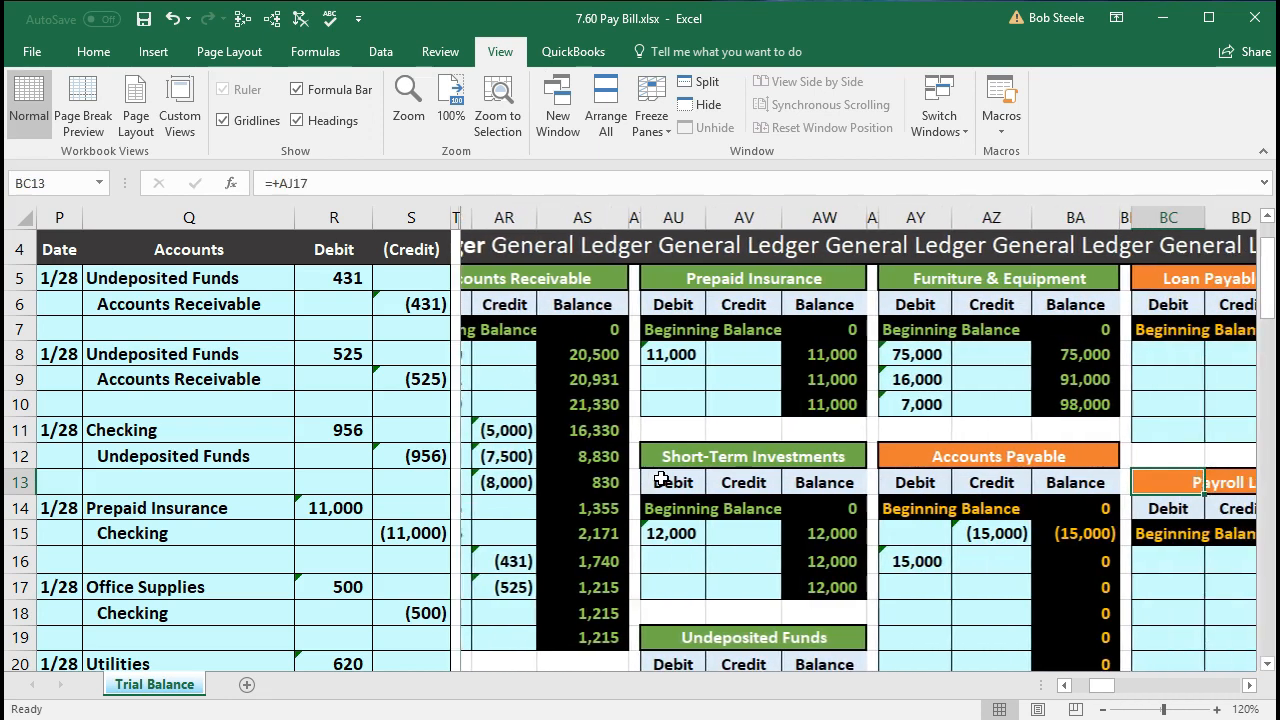
{"action": "key", "text": "Right"}
{"action": "key", "text": "Right"}
{"action": "key", "text": "Right"}
{"action": "key", "text": "Right"}
{"action": "key", "text": "Right"}
{"action": "key", "text": "Right"}
{"action": "key", "text": "Right"}
{"action": "key", "text": "Right"}
{"action": "key", "text": "Right"}
{"action": "key", "text": "Right"}
{"action": "key", "text": "Right"}
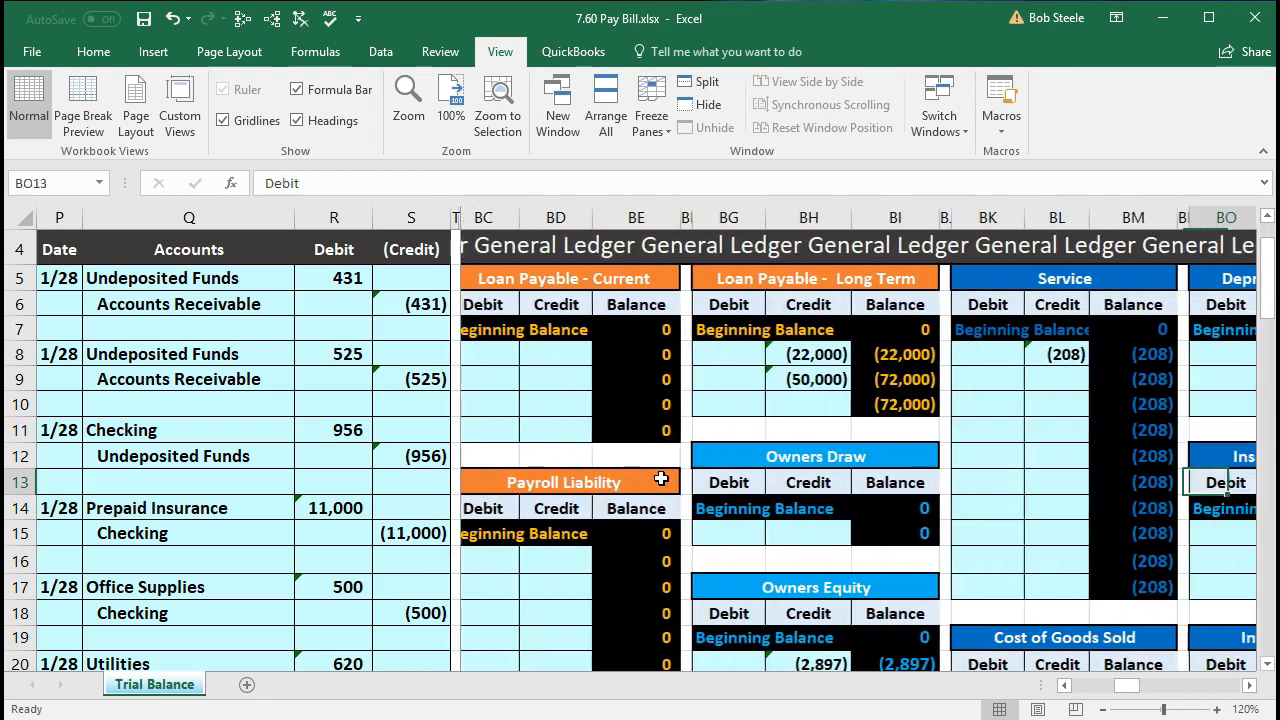
{"action": "key", "text": "Right"}
{"action": "key", "text": "Right"}
{"action": "key", "text": "Right"}
{"action": "key", "text": "Right"}
{"action": "key", "text": "Right"}
{"action": "key", "text": "Right"}
{"action": "key", "text": "Right"}
{"action": "key", "text": "Right"}
{"action": "key", "text": "Right"}
{"action": "key", "text": "Right"}
{"action": "key", "text": "Right"}
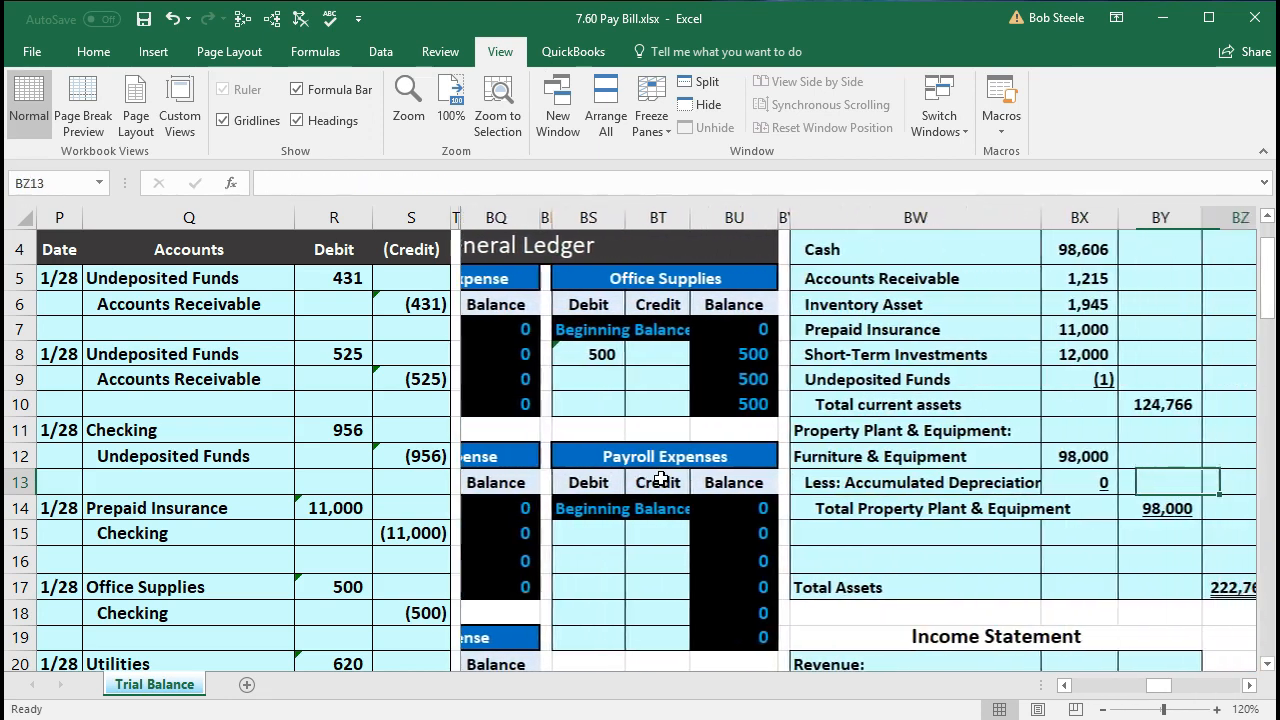
{"action": "key", "text": "Right"}
{"action": "key", "text": "Right"}
{"action": "key", "text": "Right"}
{"action": "key", "text": "Right"}
{"action": "key", "text": "Right"}
{"action": "key", "text": "Right"}
{"action": "key", "text": "Right"}
{"action": "key", "text": "Right"}
{"action": "key", "text": "Right"}
{"action": "key", "text": "Right"}
{"action": "key", "text": "Right"}
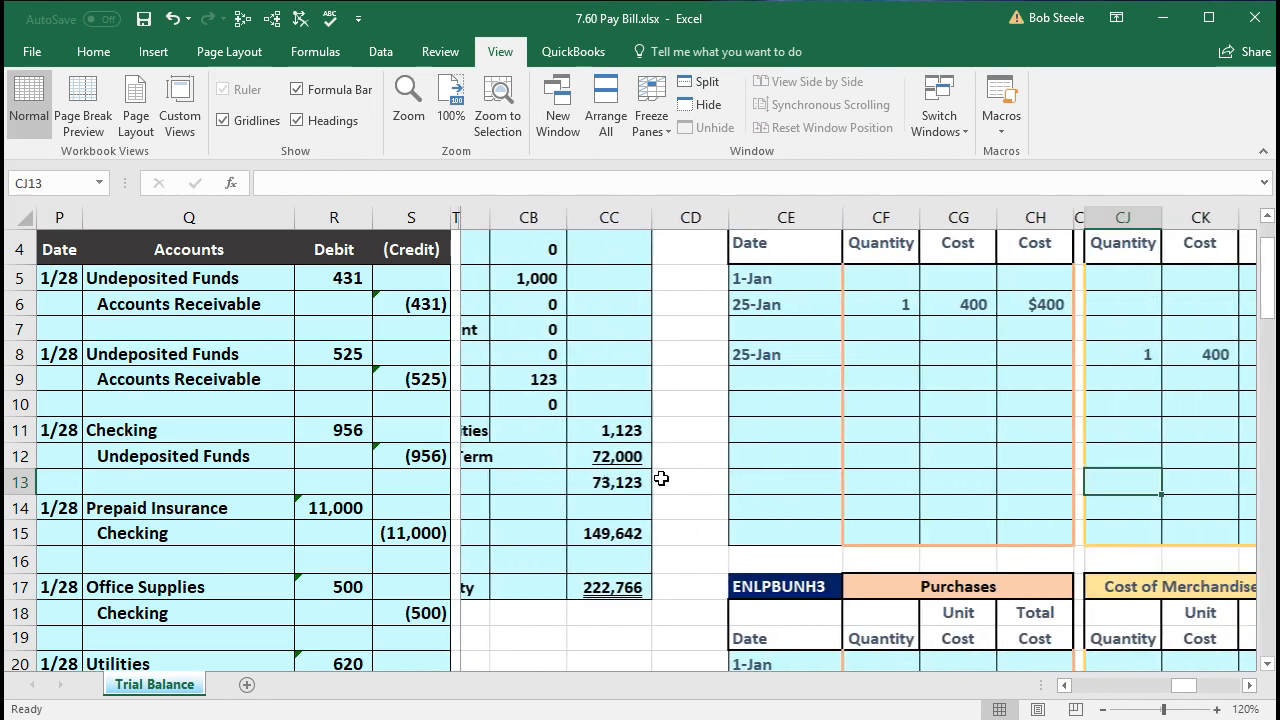
{"action": "key", "text": "Right"}
{"action": "key", "text": "Right"}
{"action": "key", "text": "Right"}
{"action": "key", "text": "Right"}
{"action": "key", "text": "Right"}
{"action": "key", "text": "Right"}
{"action": "key", "text": "Right"}
{"action": "key", "text": "Right"}
{"action": "key", "text": "Right"}
{"action": "key", "text": "Right"}
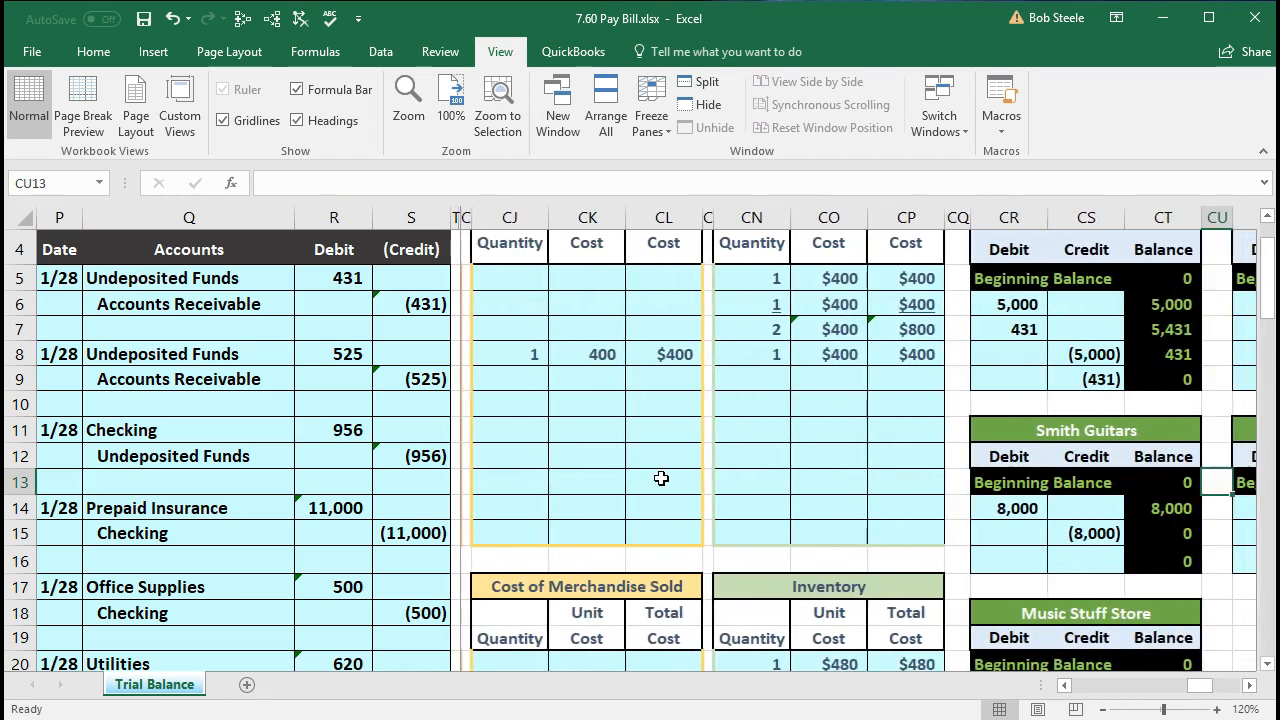
{"action": "key", "text": "Right"}
{"action": "key", "text": "Right"}
{"action": "key", "text": "Right"}
{"action": "key", "text": "Right"}
{"action": "key", "text": "Right"}
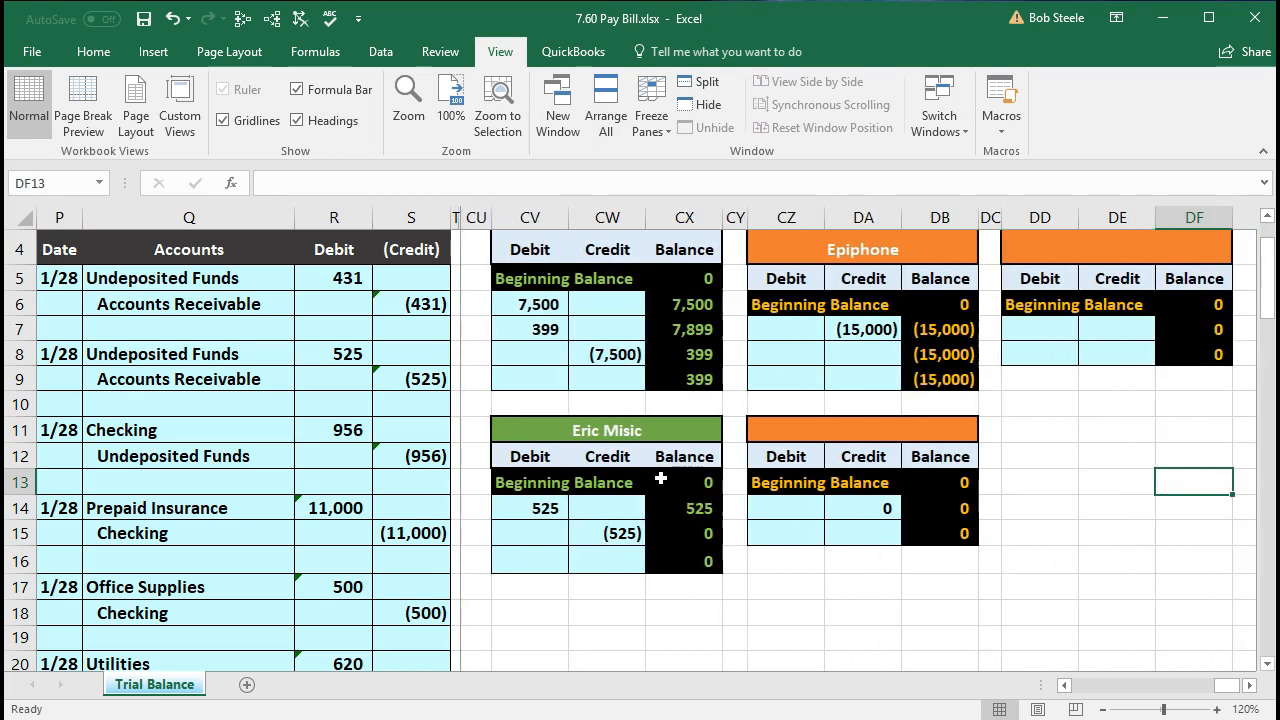
{"action": "left_click", "coordinate": [597, 250]}
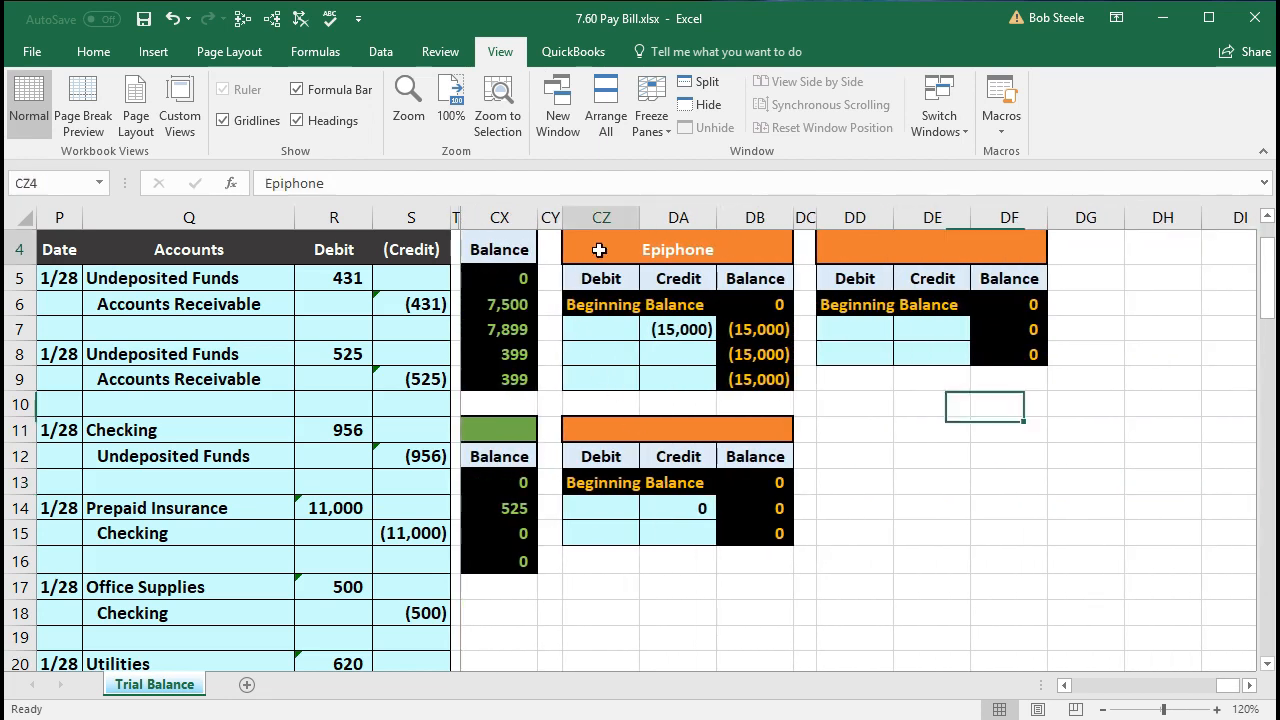
{"action": "scroll", "coordinate": [628, 308], "scroll_direction": "up", "scroll_amount": 1}
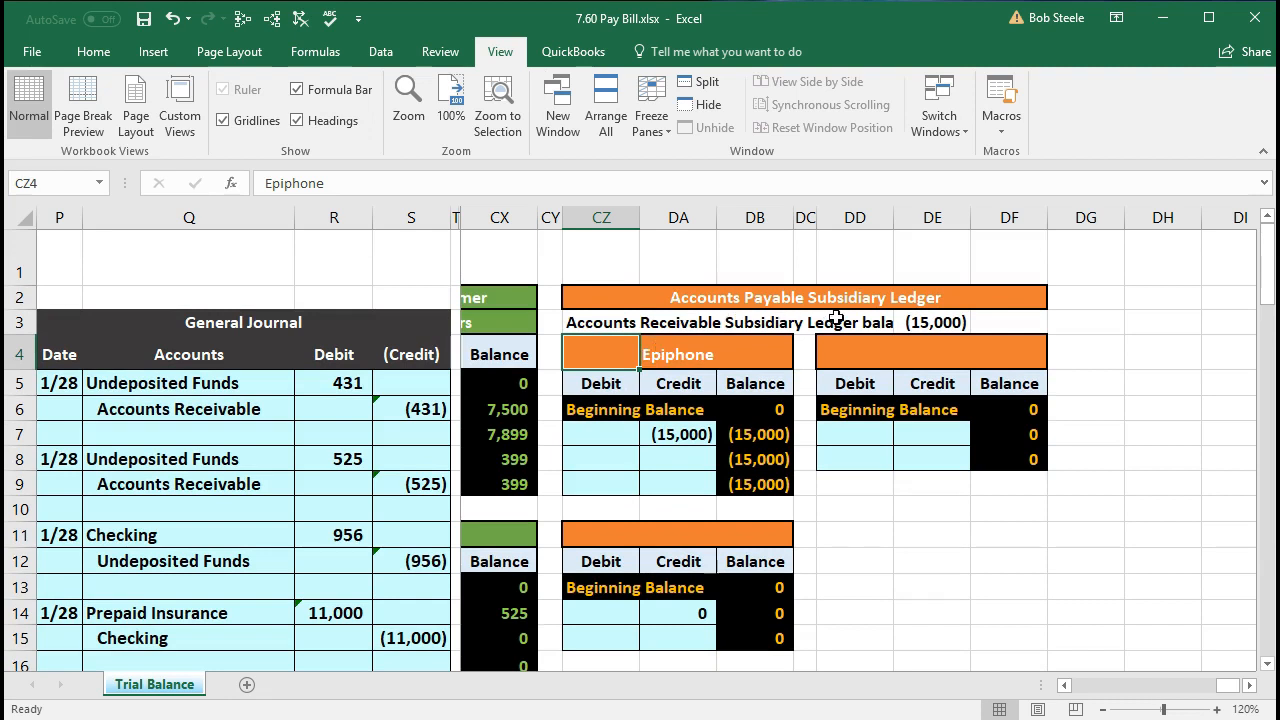
Step: Post the bill payment to the Debit column of the Epiphone subsidiary account by entering =R26 in cell CZ8
{"action": "scroll", "coordinate": [835, 318], "scroll_direction": "down", "scroll_amount": 5}
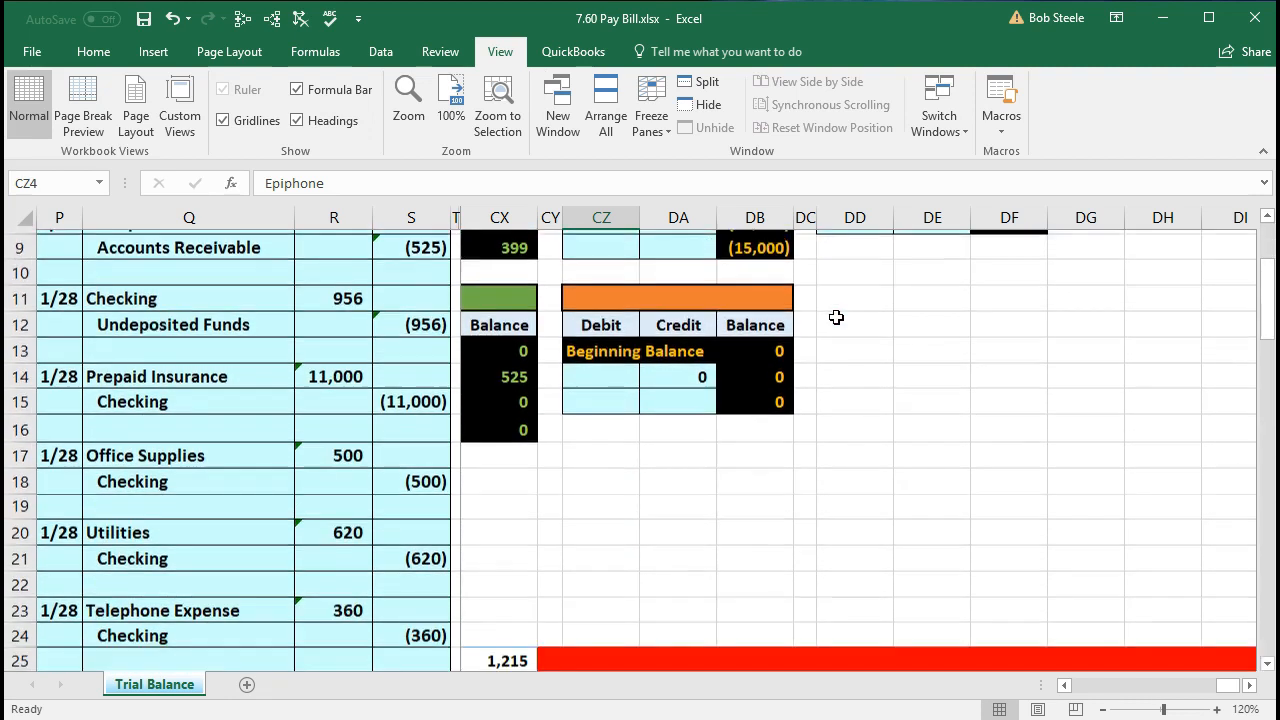
{"action": "left_click", "coordinate": [330, 500]}
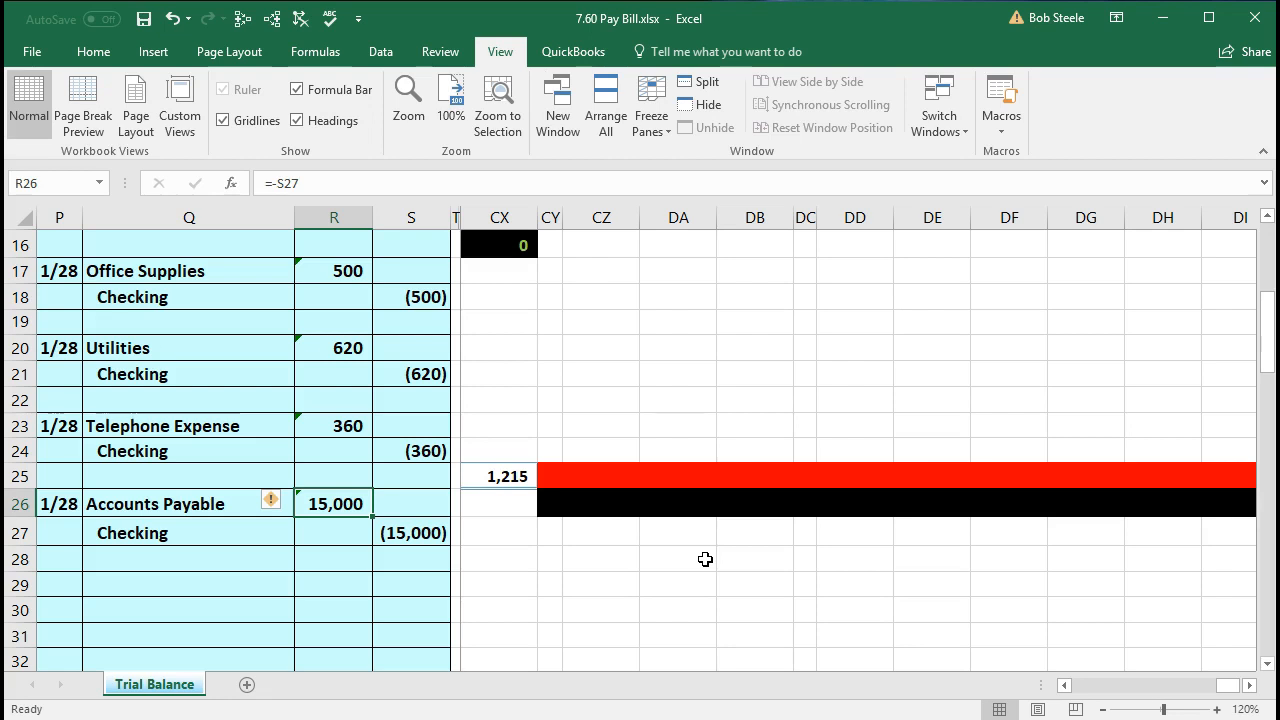
{"action": "scroll", "coordinate": [705, 559], "scroll_direction": "up", "scroll_amount": 5}
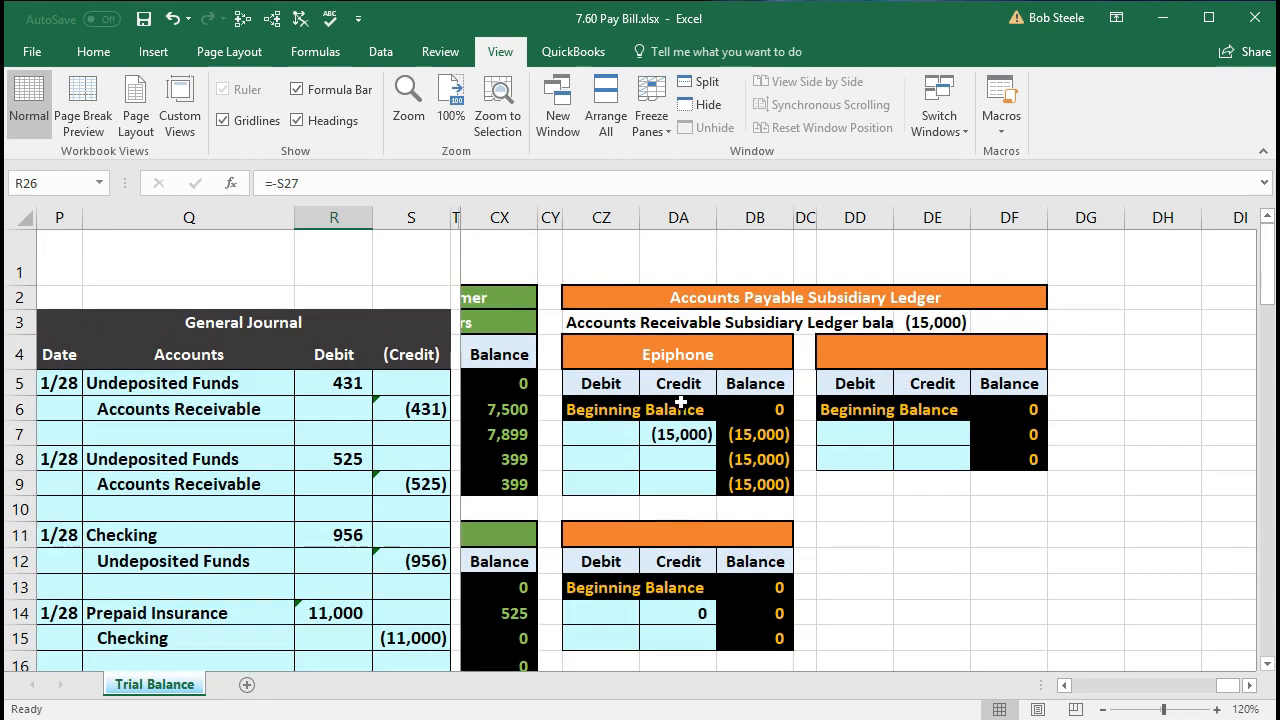
{"action": "left_click", "coordinate": [676, 384]}
{"action": "left_click", "coordinate": [628, 463]}
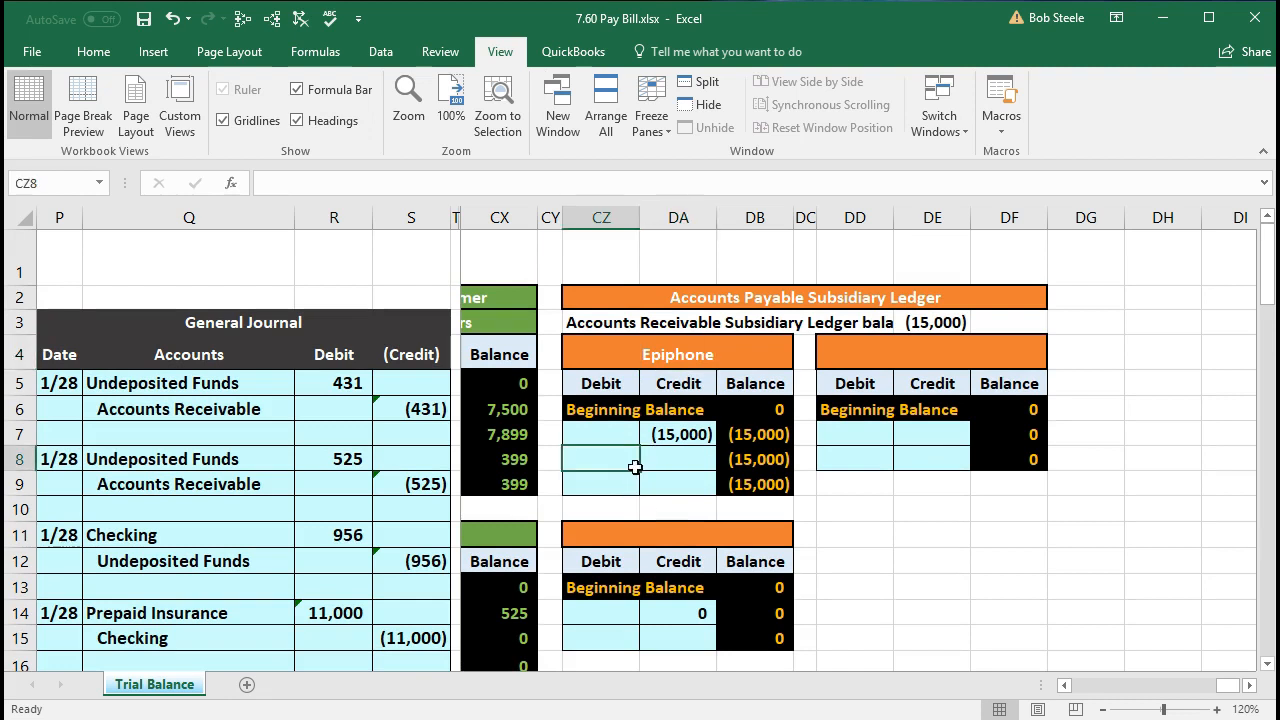
{"action": "type", "text": "="}
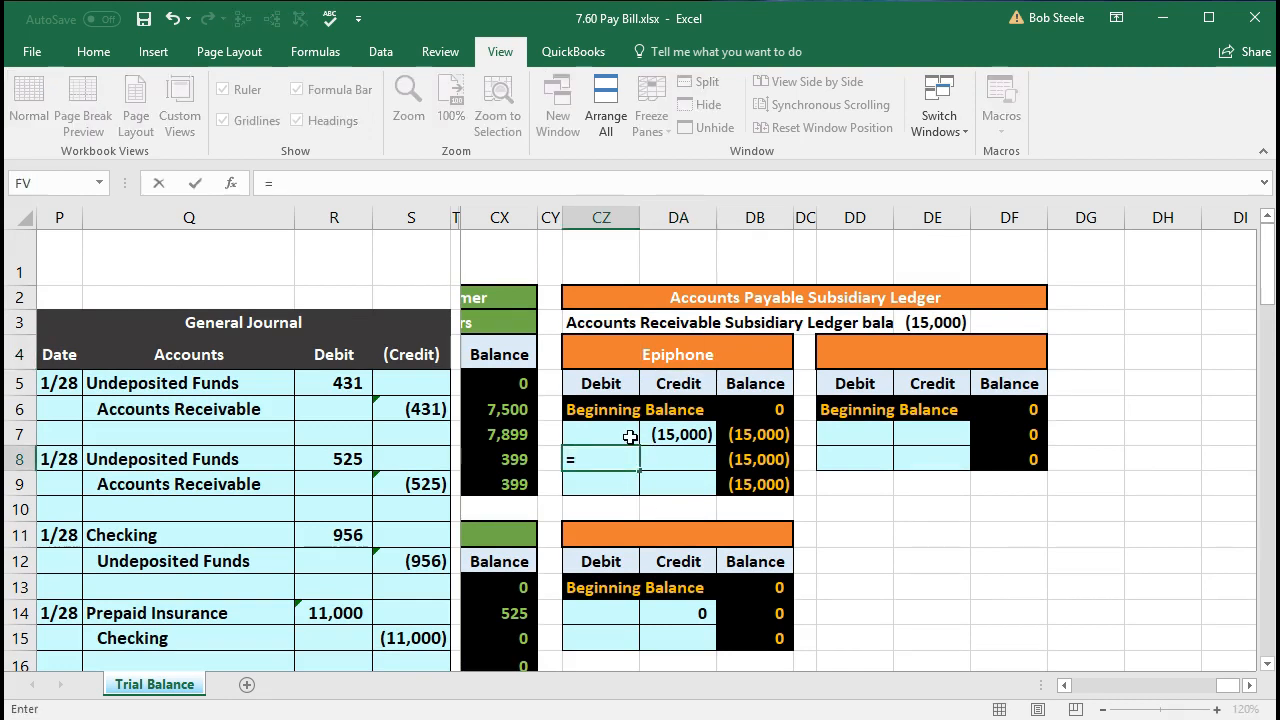
{"action": "scroll", "coordinate": [630, 437], "scroll_direction": "down", "scroll_amount": 5}
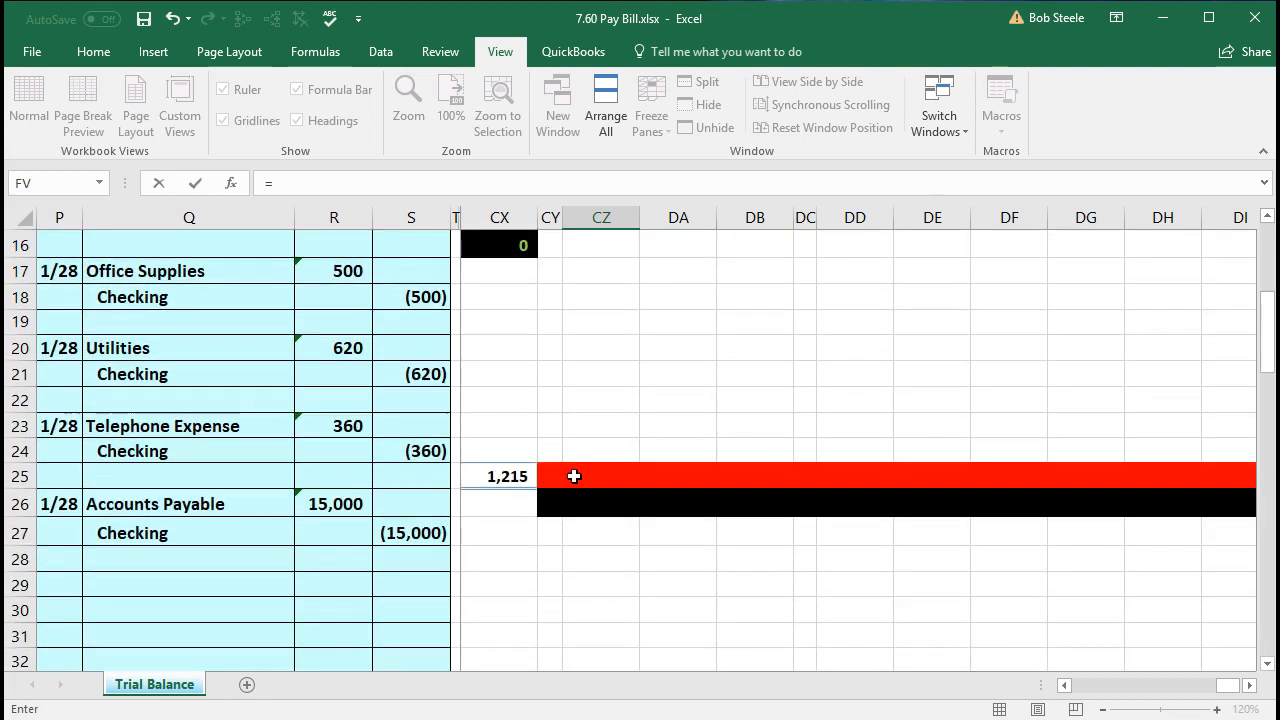
{"action": "left_click", "coordinate": [339, 497]}
{"action": "key", "text": "Return"}
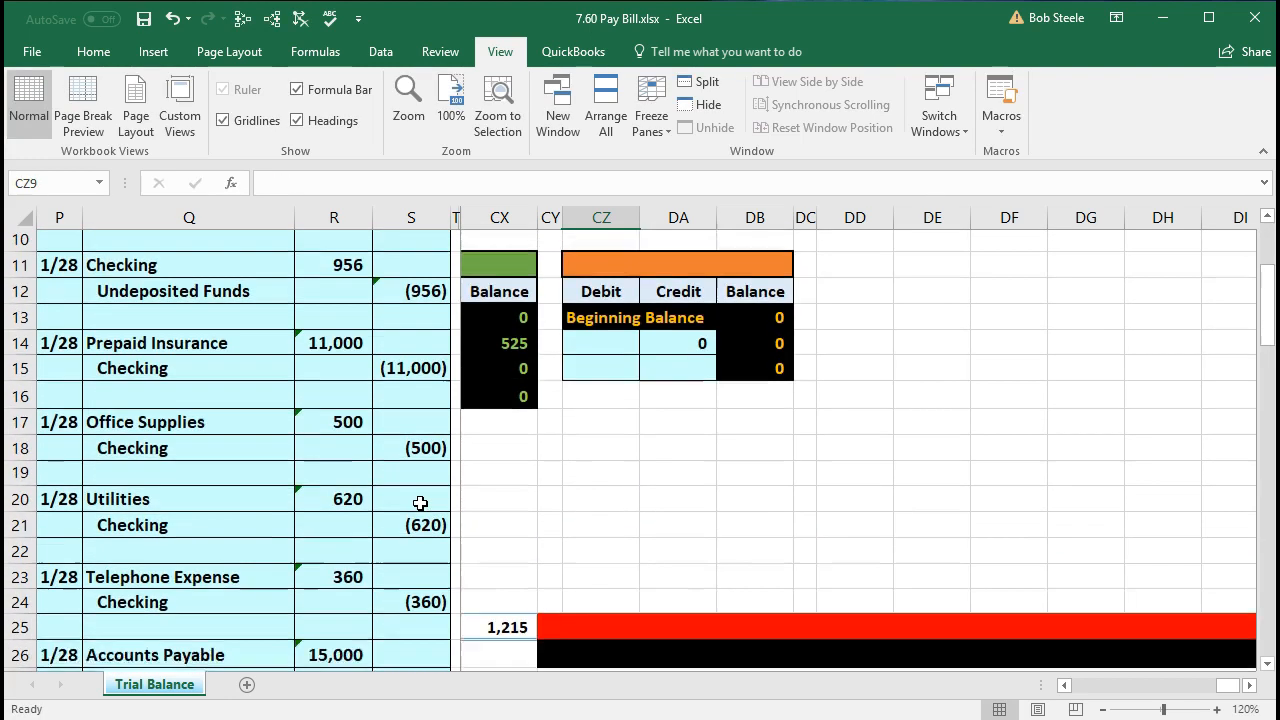
Step: Check the Epiphone balance in cell DB9 and inspect the subsidiary ledger total formula in DE3, leaving it as it is
{"action": "scroll", "coordinate": [420, 503], "scroll_direction": "up", "scroll_amount": 3}
{"action": "left_click", "coordinate": [754, 483]}
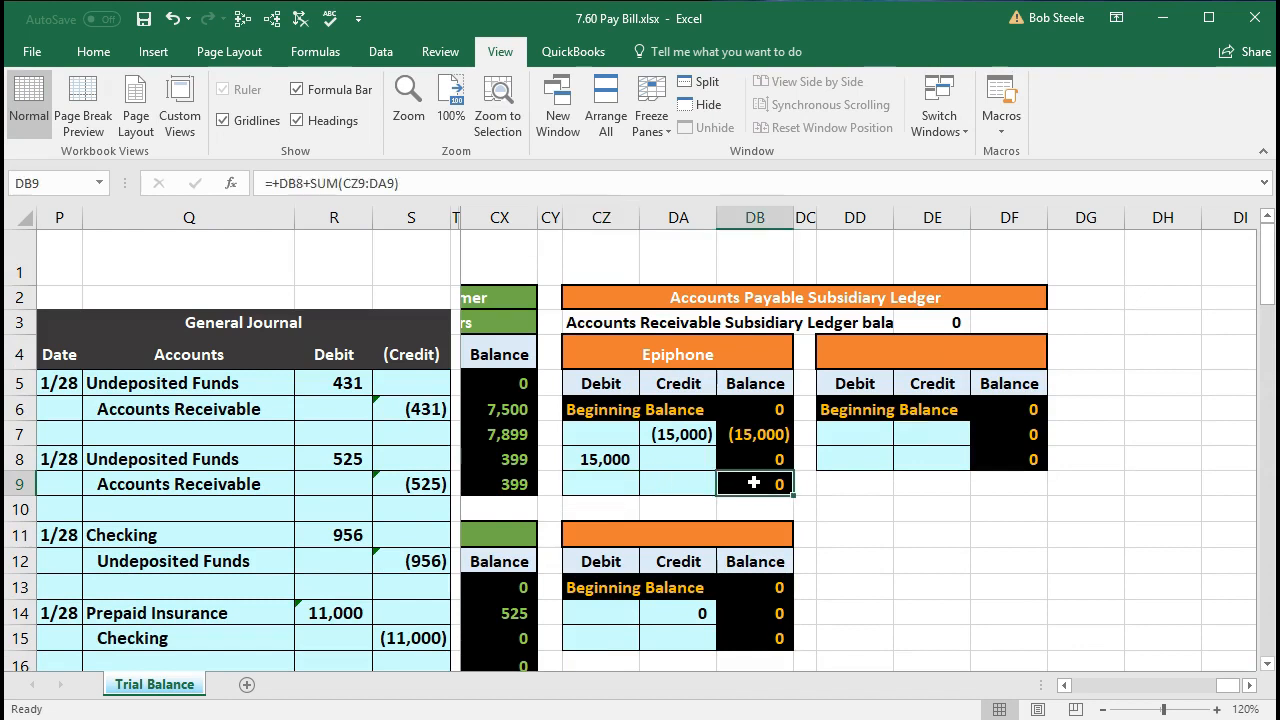
{"action": "scroll", "coordinate": [754, 483], "scroll_direction": "down", "scroll_amount": 2}
{"action": "scroll", "coordinate": [754, 483], "scroll_direction": "up", "scroll_amount": 2}
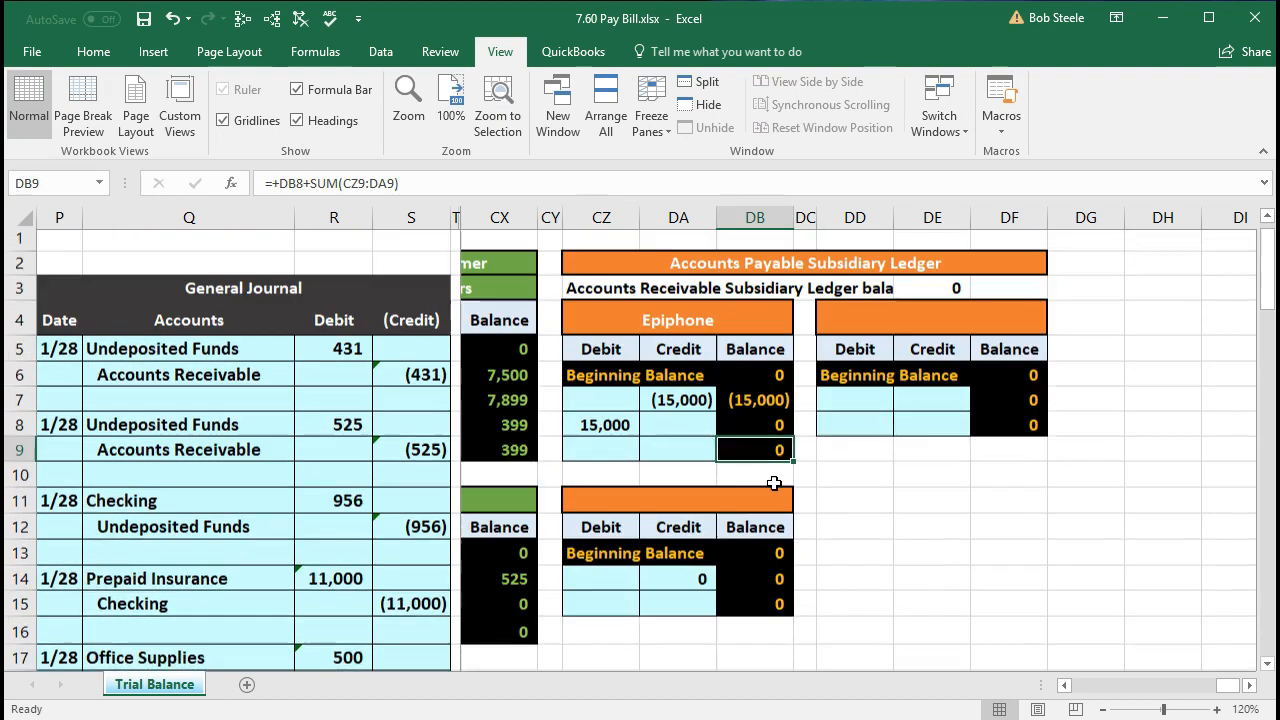
{"action": "double_click", "coordinate": [933, 323]}
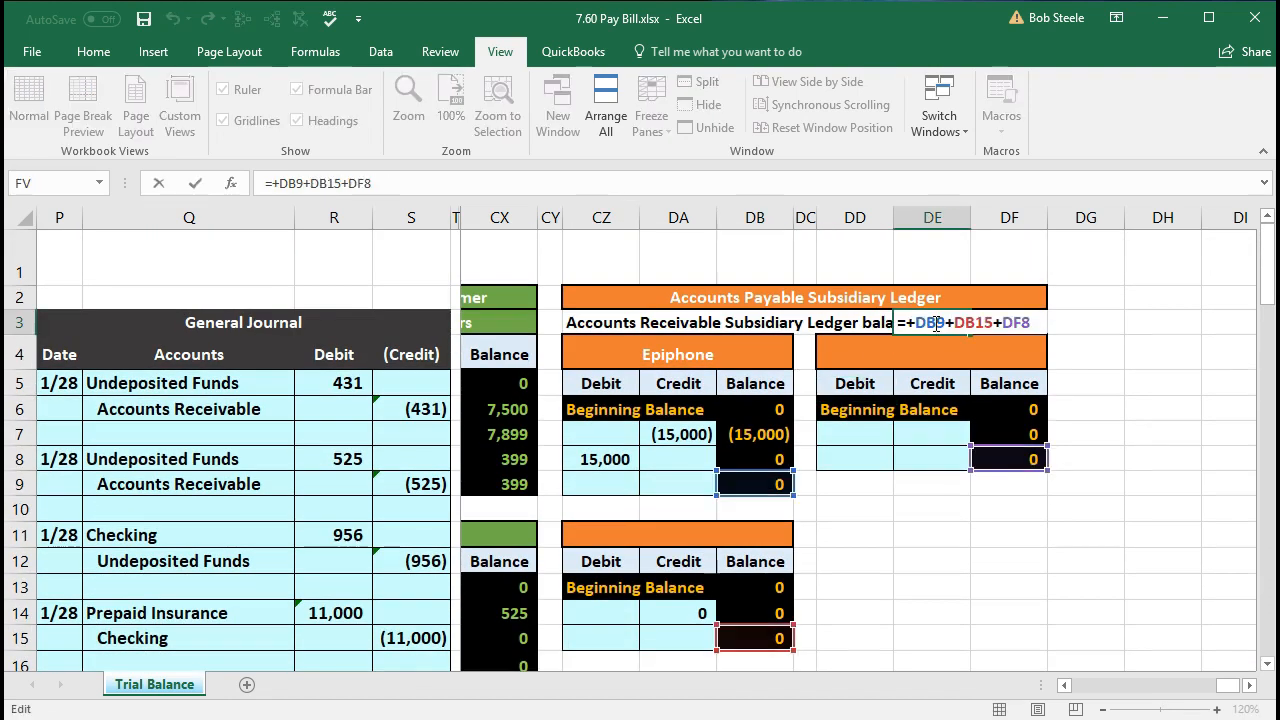
{"action": "key", "text": "Return"}
{"action": "key", "text": "Return"}
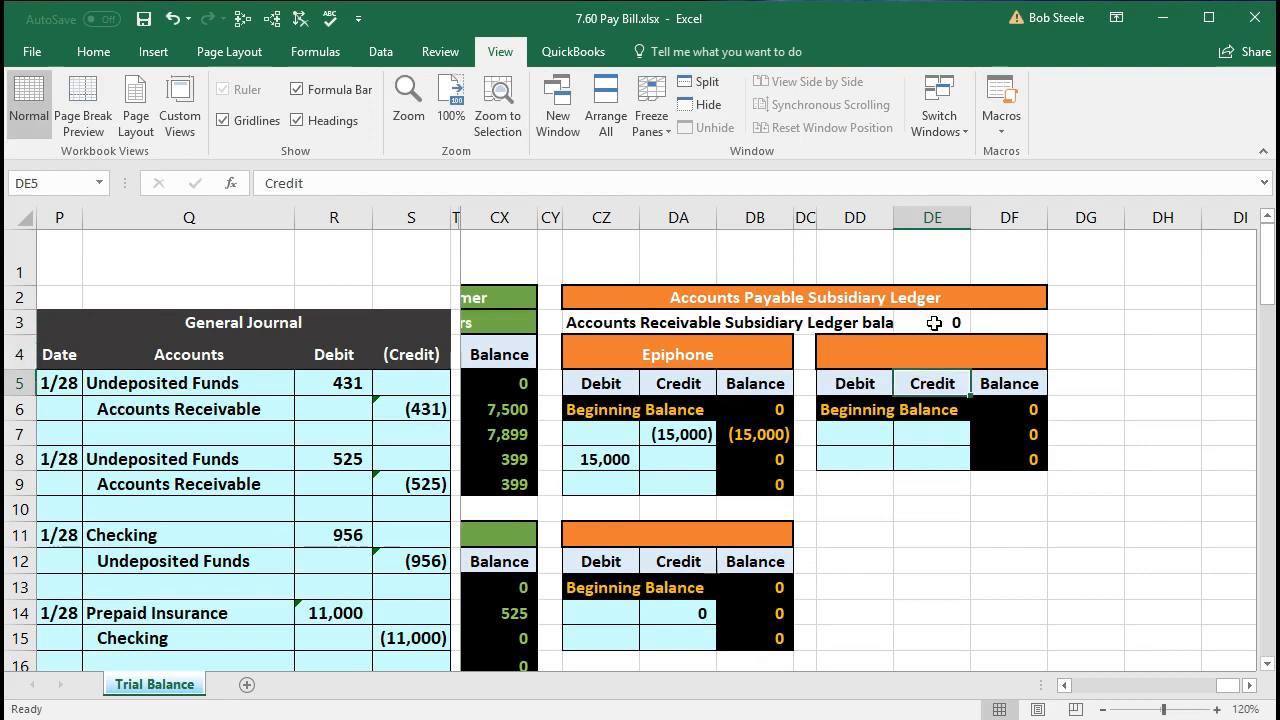
Step: Return to the Accounts Payable account in the general ledger to compare its balance with the subsidiary ledger total
{"action": "key", "text": "Left"}
{"action": "key", "text": "Left"}
{"action": "key", "text": "Left"}
{"action": "key", "text": "Left"}
{"action": "key", "text": "Left"}
{"action": "key", "text": "Left"}
{"action": "key", "text": "Left"}
{"action": "key", "text": "Left"}
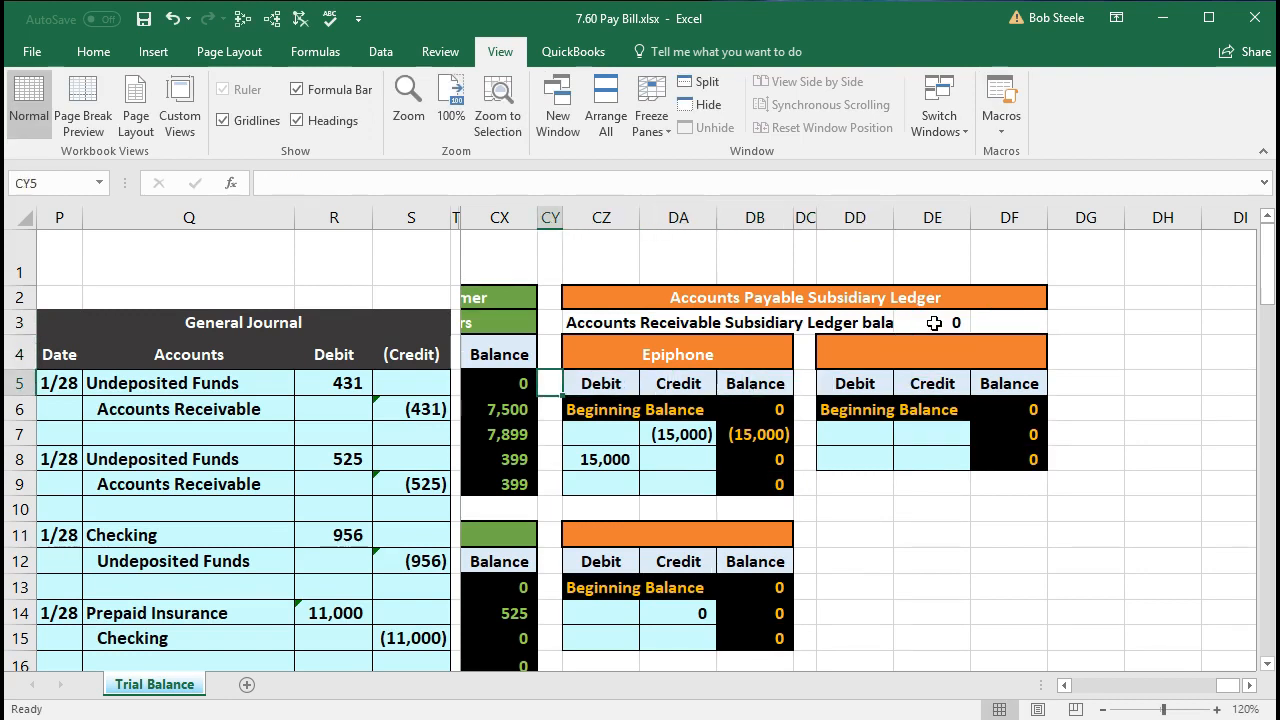
{"action": "key", "text": "Left"}
{"action": "key", "text": "Left"}
{"action": "key", "text": "Left"}
{"action": "key", "text": "Left"}
{"action": "key", "text": "Left"}
{"action": "key", "text": "Left"}
{"action": "key", "text": "Left"}
{"action": "key", "text": "Left"}
{"action": "key", "text": "Left"}
{"action": "key", "text": "Left"}
{"action": "key", "text": "Left"}
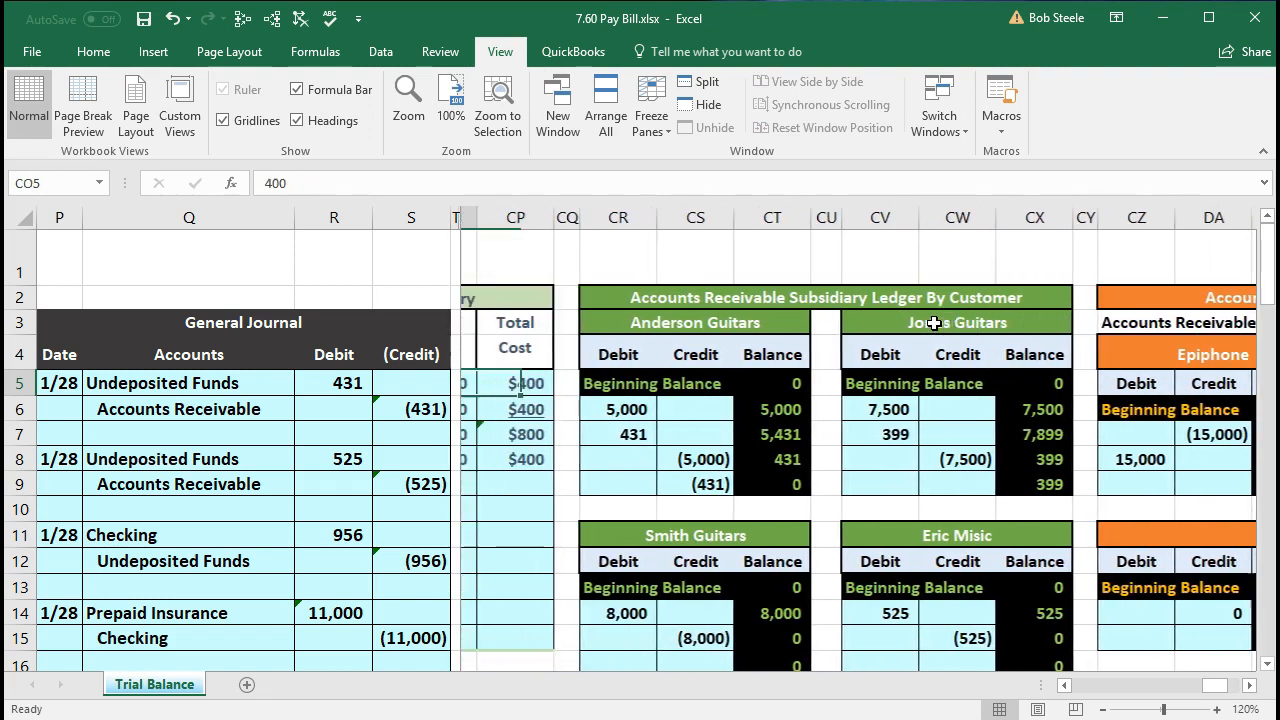
{"action": "key", "text": "Left"}
{"action": "key", "text": "Left"}
{"action": "key", "text": "Left"}
{"action": "key", "text": "Left"}
{"action": "key", "text": "Left"}
{"action": "key", "text": "Left"}
{"action": "key", "text": "Left"}
{"action": "key", "text": "Left"}
{"action": "key", "text": "Left"}
{"action": "key", "text": "Left"}
{"action": "key", "text": "Left"}
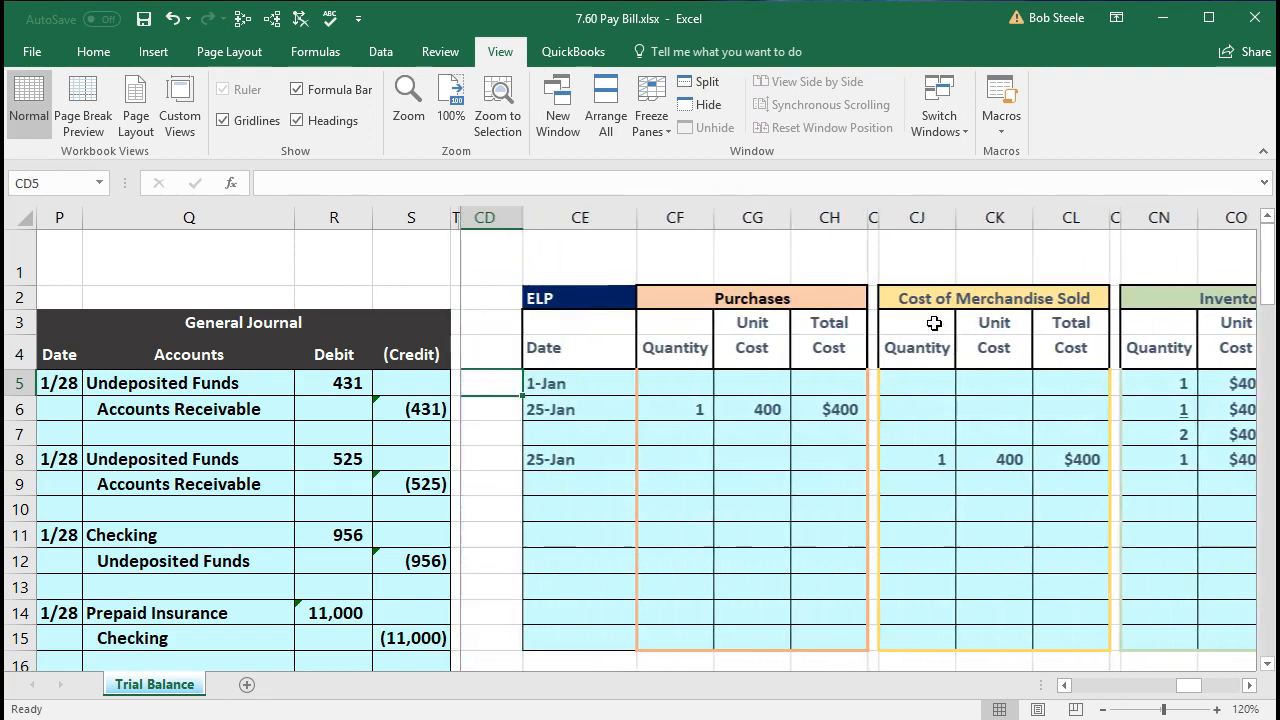
{"action": "key", "text": "Left"}
{"action": "key", "text": "Left"}
{"action": "key", "text": "Left"}
{"action": "key", "text": "Left"}
{"action": "key", "text": "Left"}
{"action": "key", "text": "Left"}
{"action": "key", "text": "Left"}
{"action": "key", "text": "Left"}
{"action": "key", "text": "Left"}
{"action": "key", "text": "Left"}
{"action": "key", "text": "Left"}
{"action": "key", "text": "Left"}
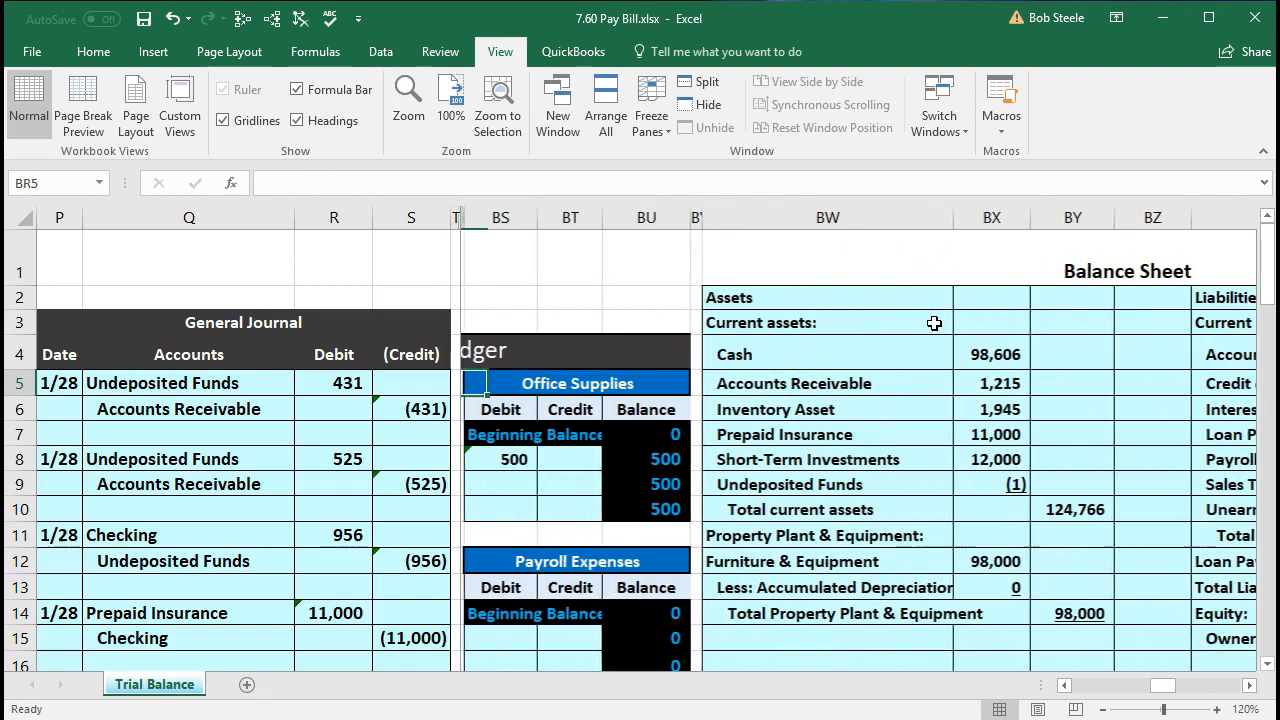
{"action": "key", "text": "Left"}
{"action": "key", "text": "Left"}
{"action": "key", "text": "Left"}
{"action": "key", "text": "Left"}
{"action": "key", "text": "Left"}
{"action": "key", "text": "Left"}
{"action": "key", "text": "Left"}
{"action": "key", "text": "Left"}
{"action": "key", "text": "Left"}
{"action": "key", "text": "Left"}
{"action": "key", "text": "Left"}
{"action": "key", "text": "Left"}
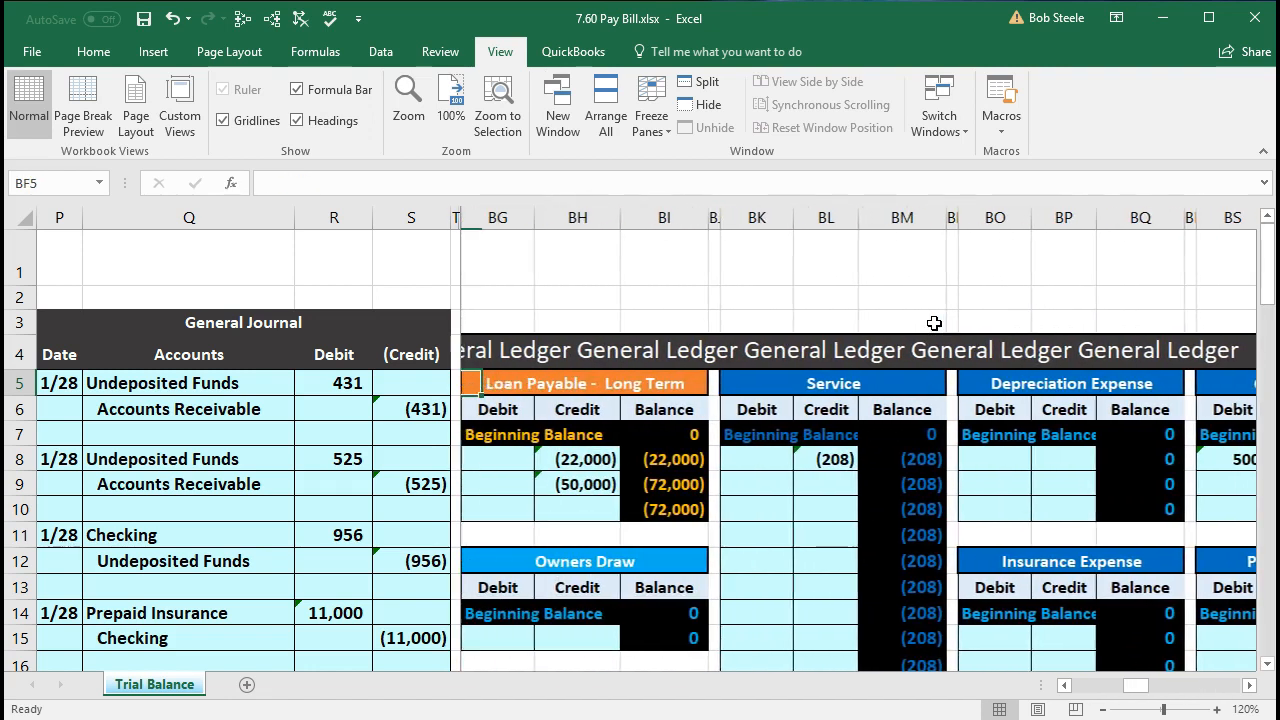
{"action": "key", "text": "Left"}
{"action": "key", "text": "Left"}
{"action": "key", "text": "Left"}
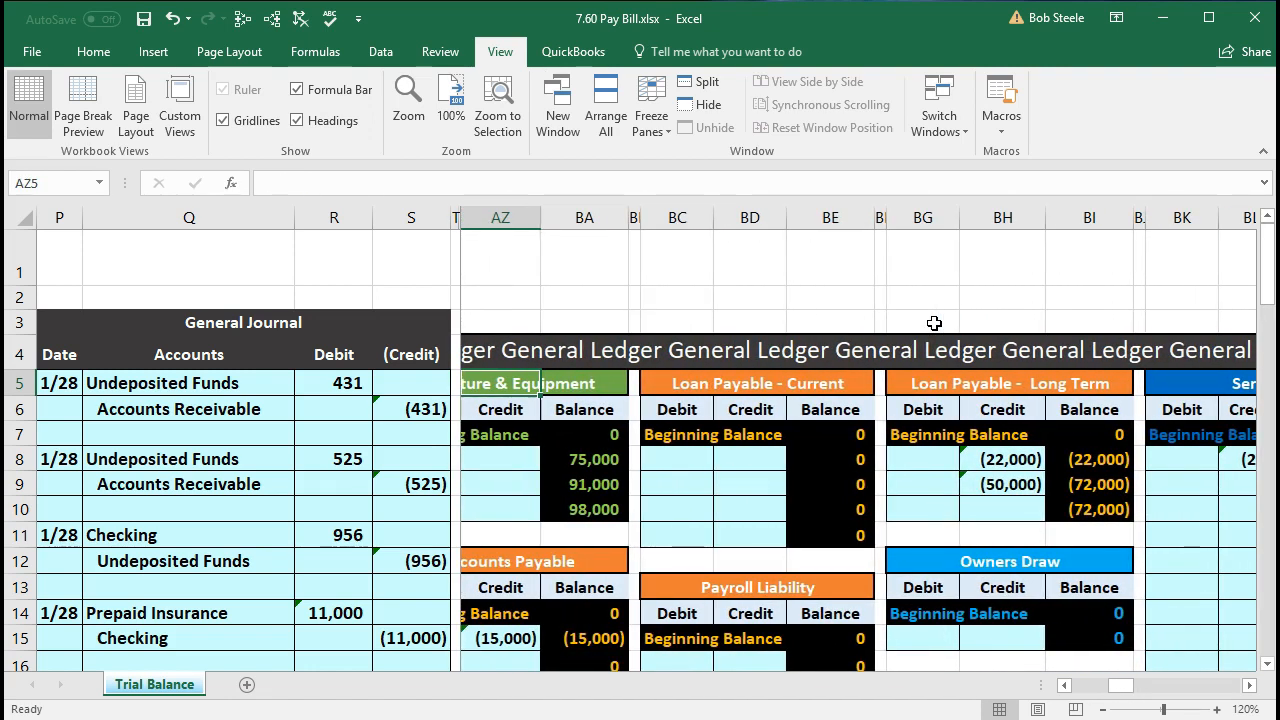
{"action": "key", "text": "Left"}
{"action": "scroll", "coordinate": [934, 323], "scroll_direction": "down", "scroll_amount": 2}
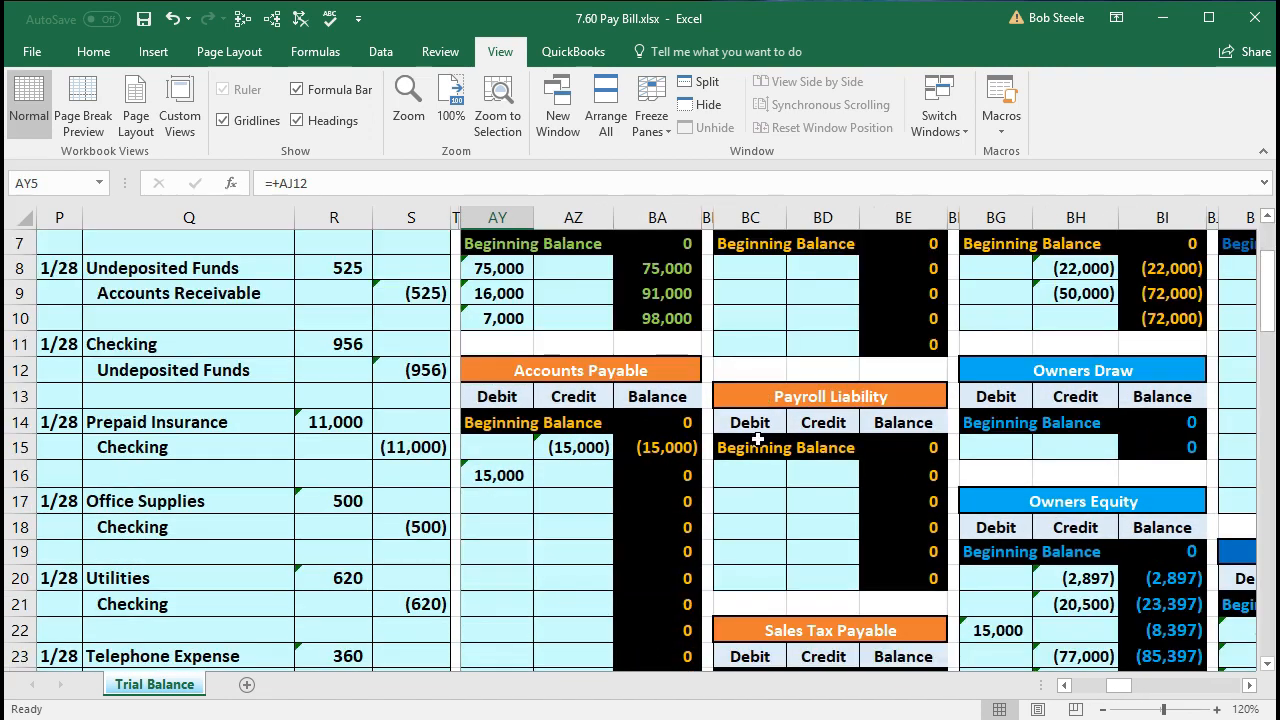
Step: Go back to the trial balance and examine the Accounts Payable balance and its formula in cell AK13
{"action": "left_click", "coordinate": [685, 528]}
{"action": "key", "text": "Left"}
{"action": "key", "text": "Left"}
{"action": "key", "text": "Left"}
{"action": "key", "text": "Left"}
{"action": "key", "text": "Left"}
{"action": "key", "text": "Left"}
{"action": "key", "text": "Left"}
{"action": "key", "text": "Left"}
{"action": "key", "text": "Left"}
{"action": "key", "text": "Left"}
{"action": "key", "text": "Left"}
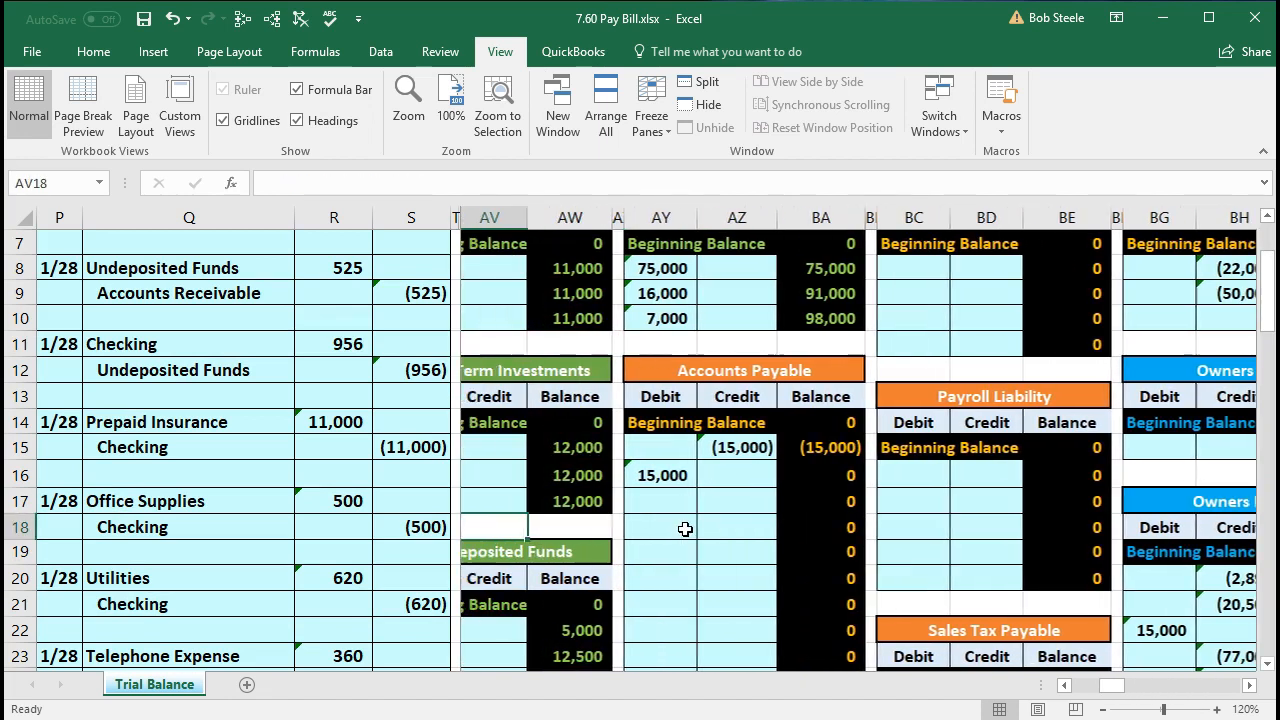
{"action": "key", "text": "Left"}
{"action": "key", "text": "Left"}
{"action": "key", "text": "Left"}
{"action": "key", "text": "Left"}
{"action": "key", "text": "Left"}
{"action": "key", "text": "Left"}
{"action": "key", "text": "Left"}
{"action": "key", "text": "Left"}
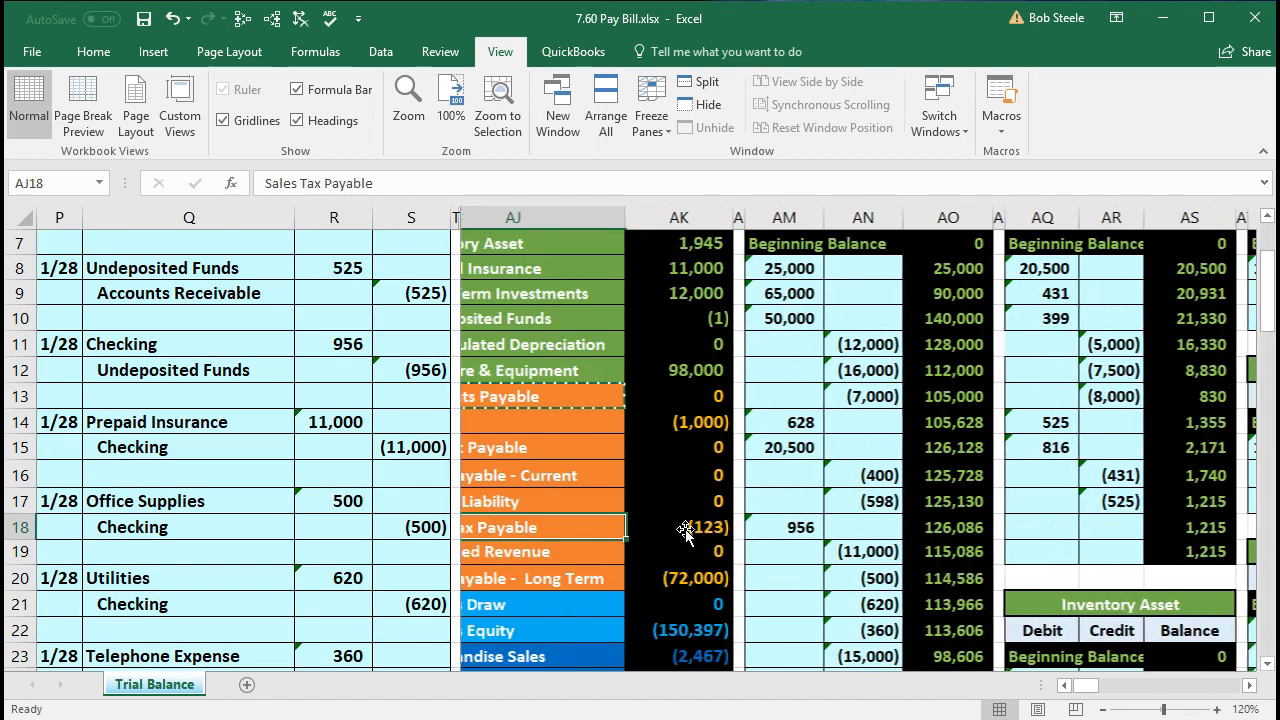
{"action": "left_click", "coordinate": [734, 398]}
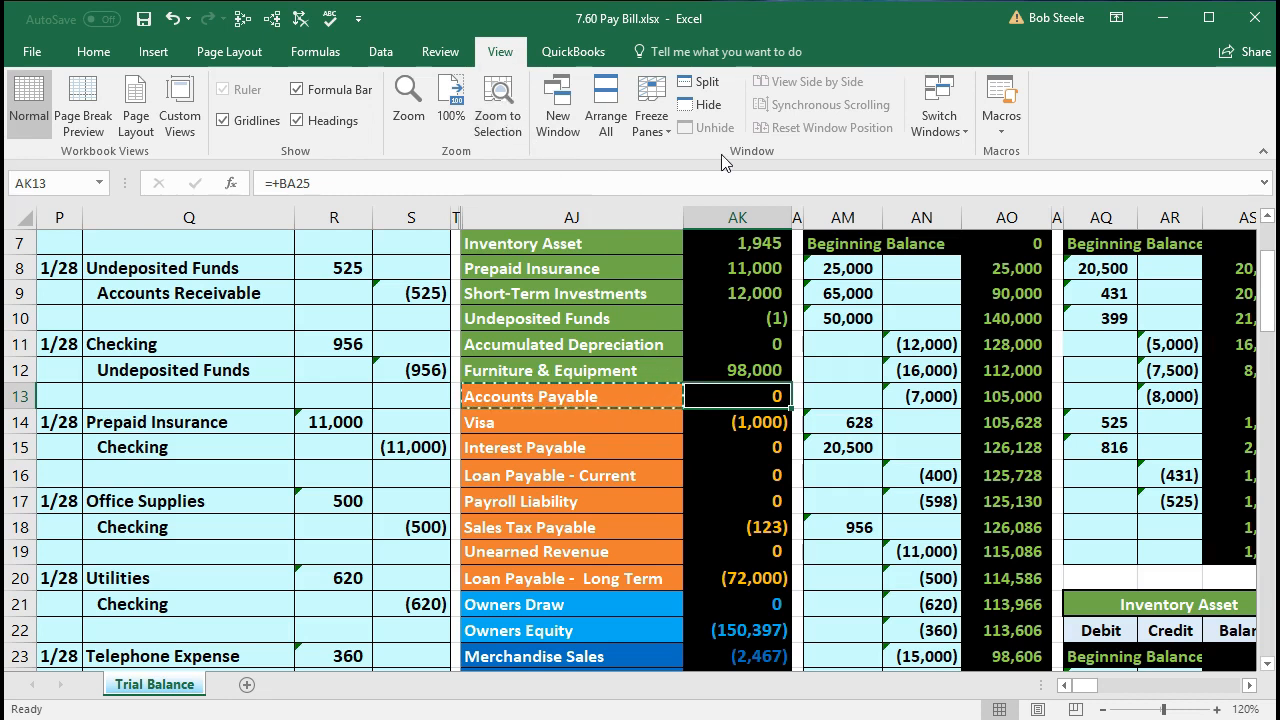
Step: Unfreeze the worksheet panes so that all rows and columns scroll together
{"action": "left_click", "coordinate": [651, 118]}
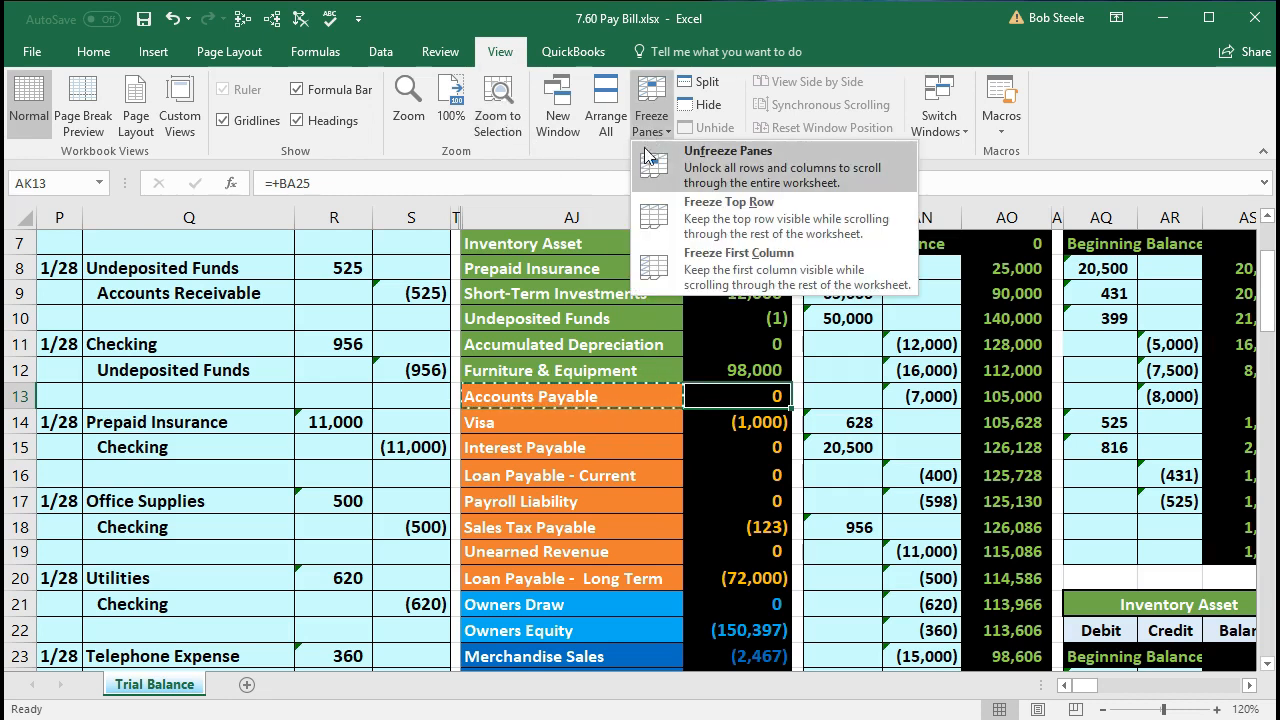
{"action": "left_click", "coordinate": [797, 174]}
{"action": "scroll", "coordinate": [658, 451], "scroll_direction": "up", "scroll_amount": 1}
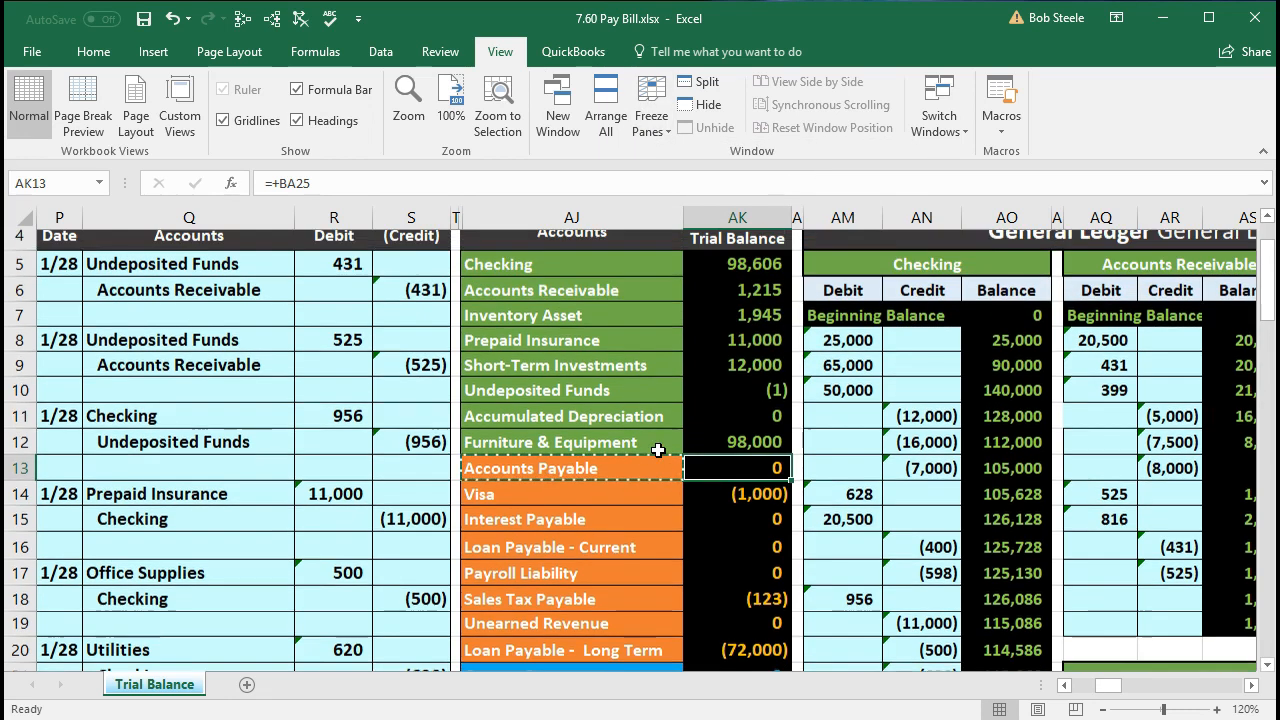
Step: Trace the dependents of the Checking balance in AK5 and the Accounts Payable balance in AK13 of the trial balance
{"action": "left_click", "coordinate": [707, 280]}
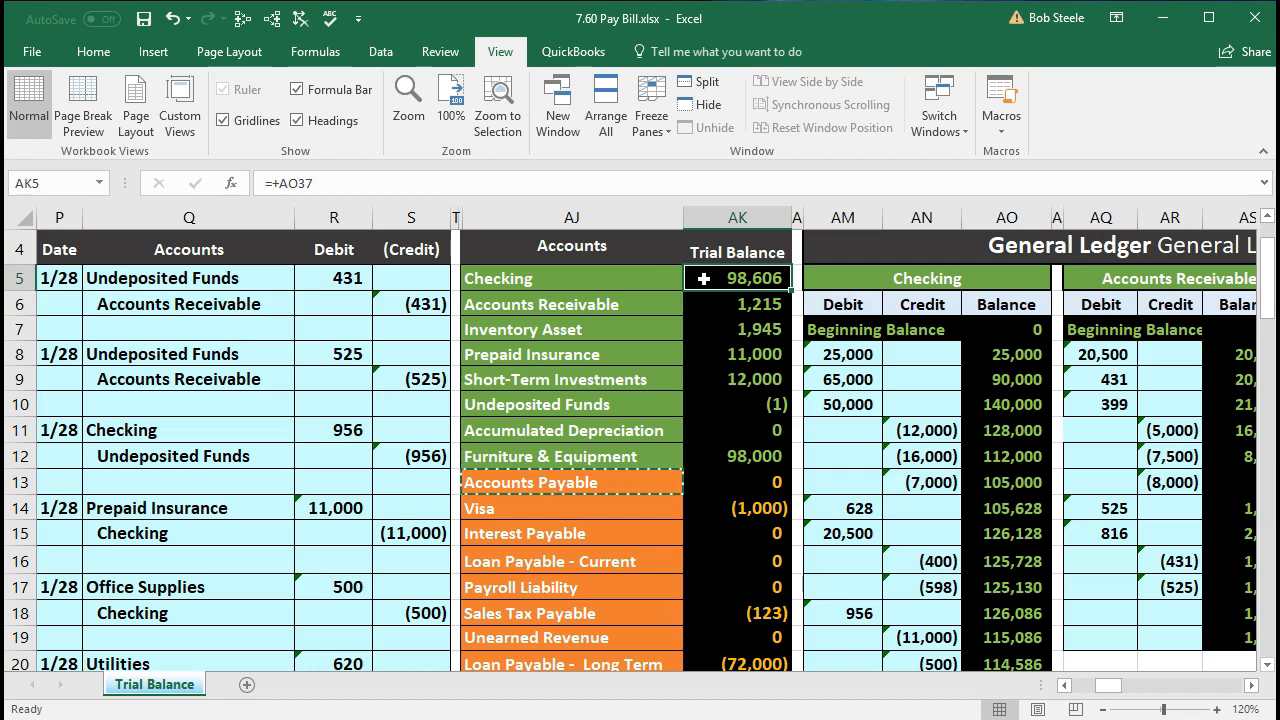
{"action": "left_click", "coordinate": [273, 20]}
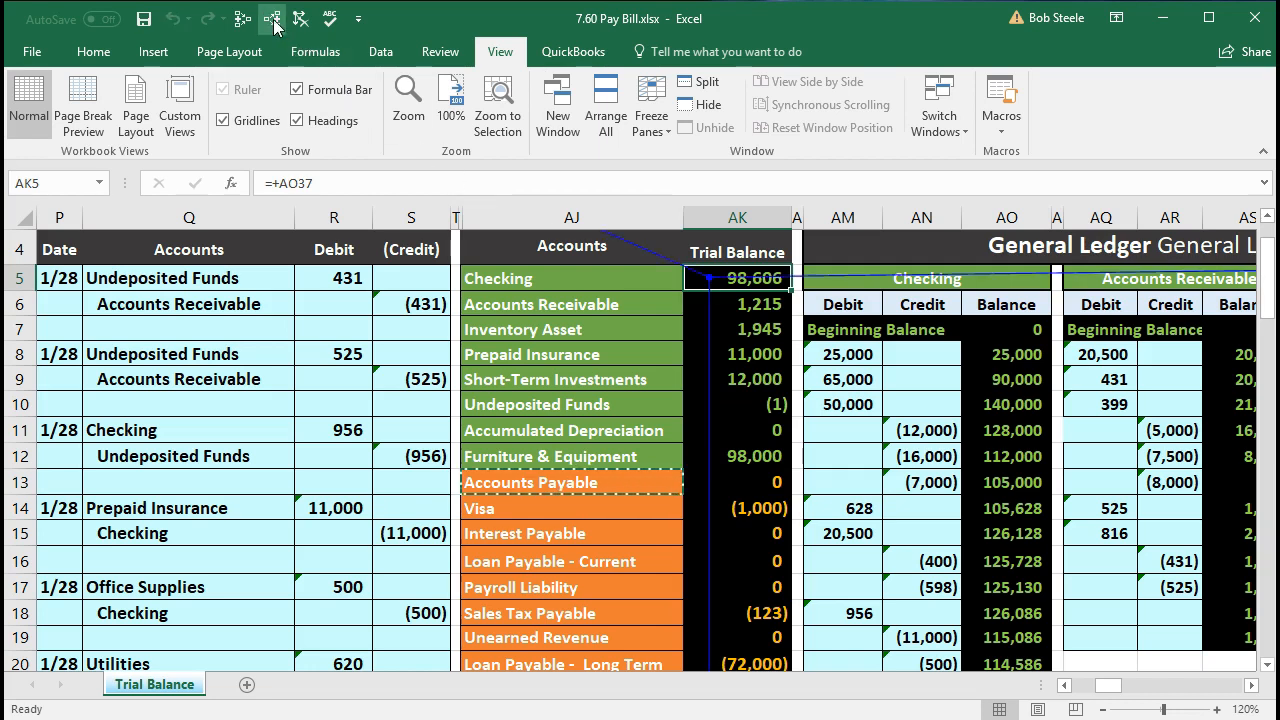
{"action": "left_click", "coordinate": [741, 483]}
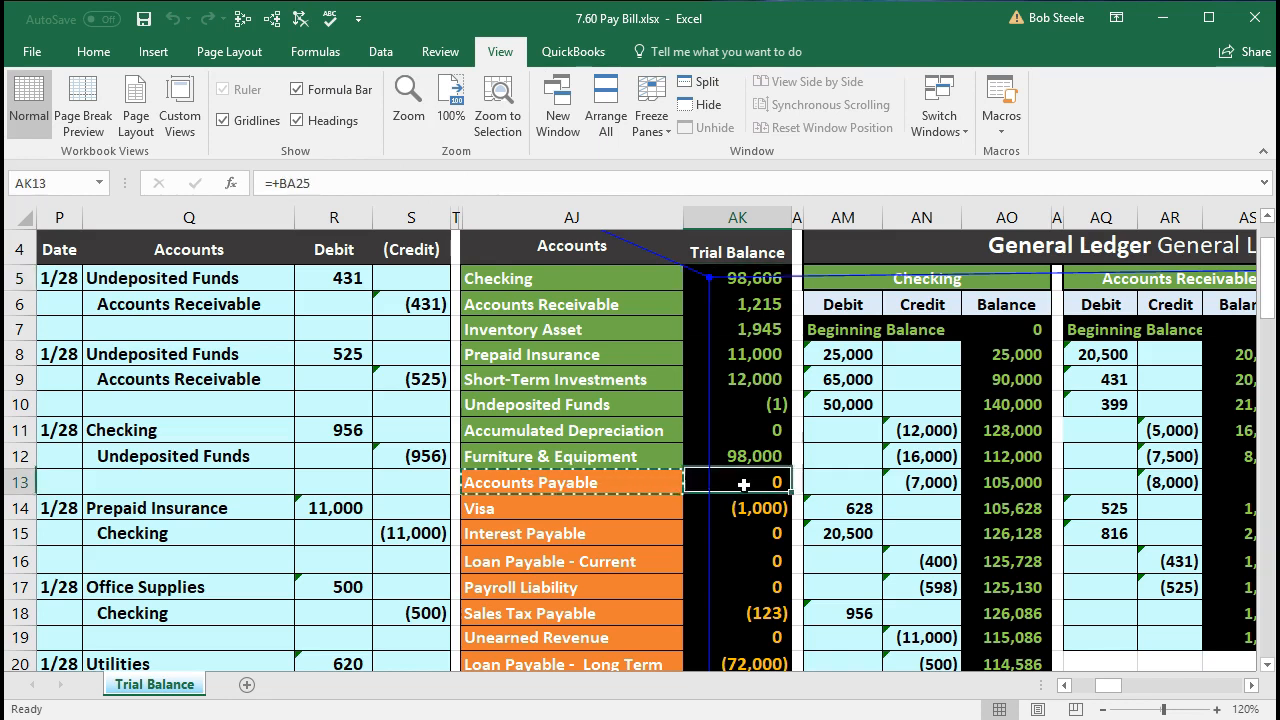
{"action": "left_click", "coordinate": [271, 19]}
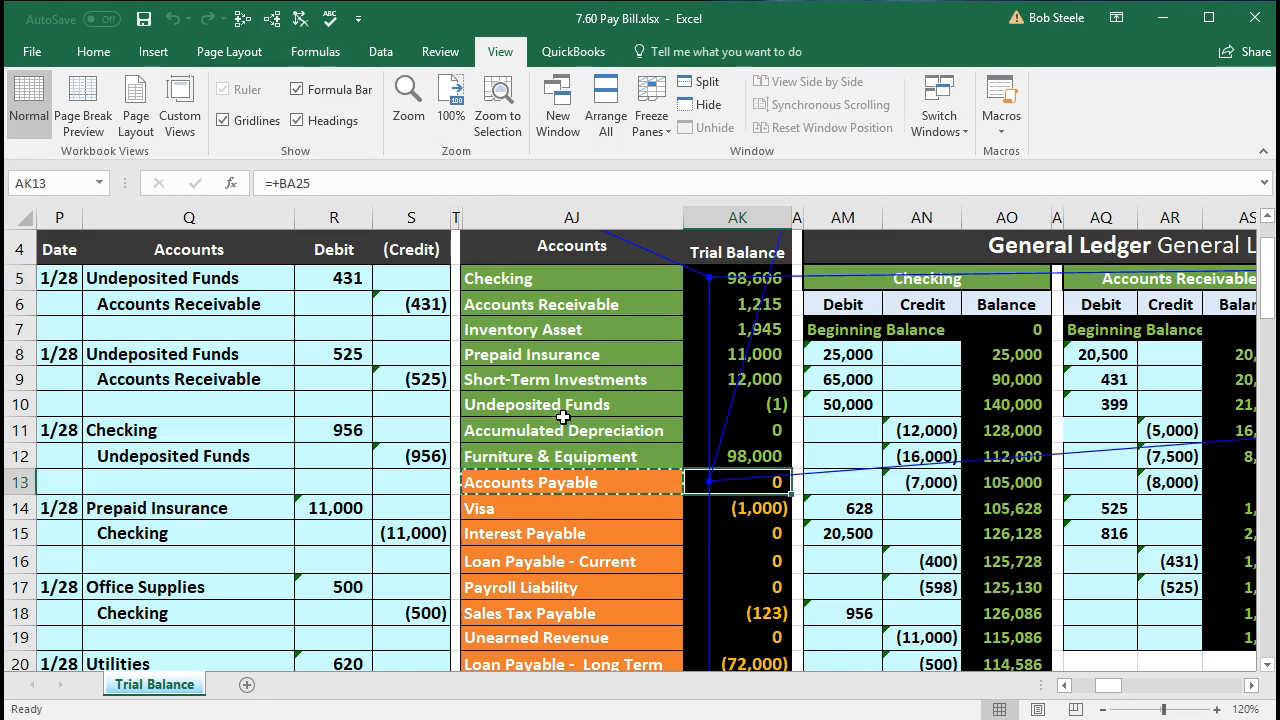
Step: Follow the two tracer arrows across the general ledger to the Cash and Accounts Payable lines of the balance sheet
{"action": "key", "text": "Right"}
{"action": "key", "text": "Right"}
{"action": "key", "text": "Right"}
{"action": "key", "text": "Right"}
{"action": "key", "text": "Right"}
{"action": "key", "text": "Right"}
{"action": "key", "text": "Right"}
{"action": "key", "text": "Right"}
{"action": "key", "text": "Right"}
{"action": "key", "text": "Right"}
{"action": "key", "text": "Right"}
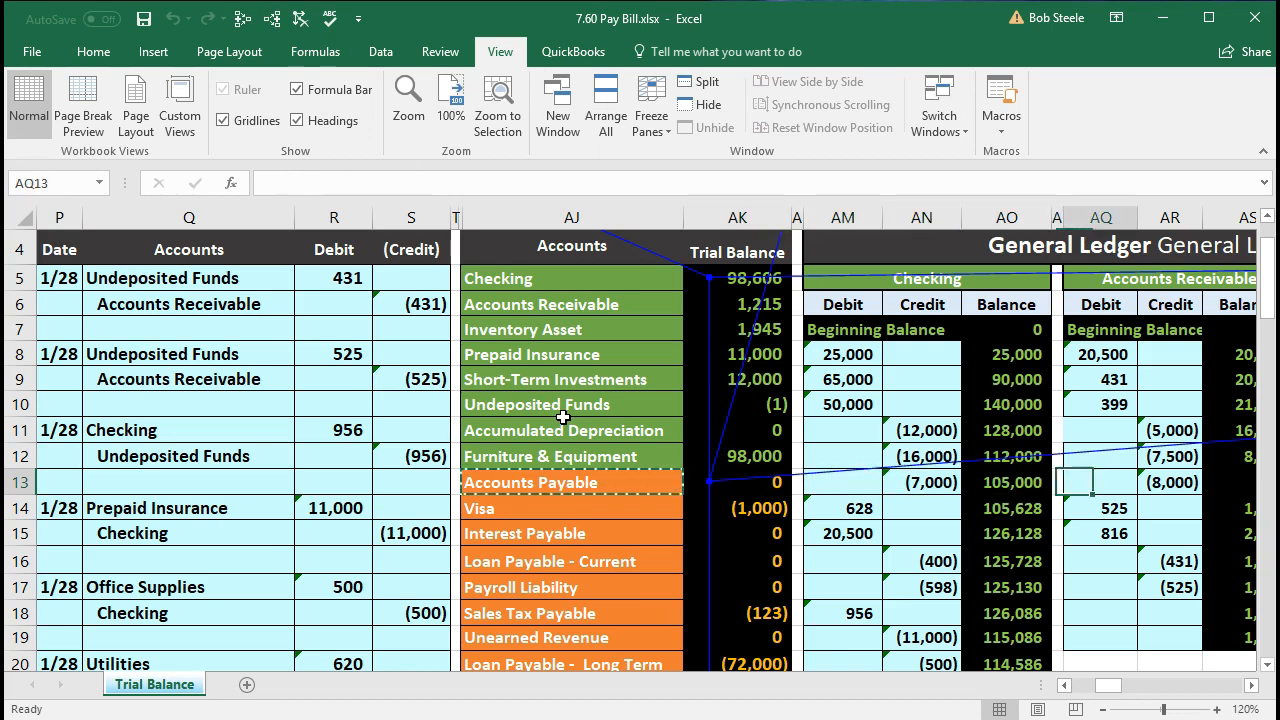
{"action": "key", "text": "Right"}
{"action": "key", "text": "Right"}
{"action": "key", "text": "Right"}
{"action": "key", "text": "Right"}
{"action": "key", "text": "Right"}
{"action": "key", "text": "Right"}
{"action": "key", "text": "Right"}
{"action": "key", "text": "Right"}
{"action": "key", "text": "Right"}
{"action": "key", "text": "Right"}
{"action": "key", "text": "Right"}
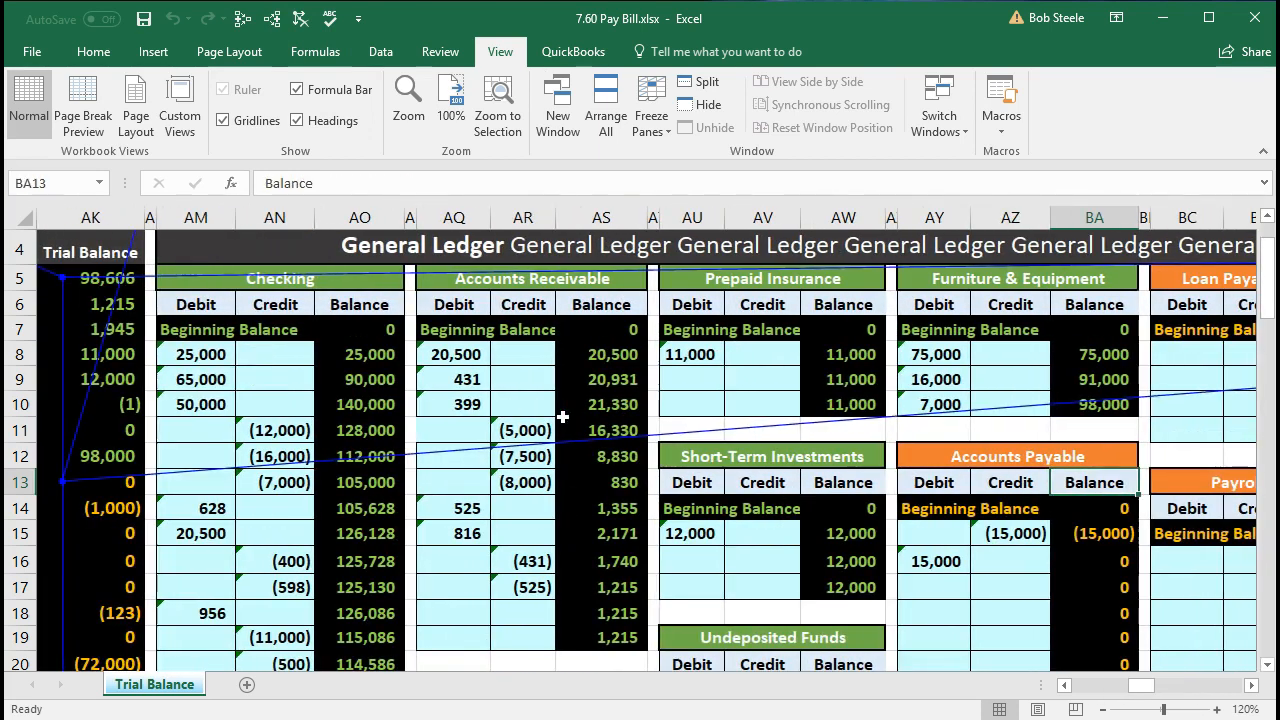
{"action": "key", "text": "Right"}
{"action": "key", "text": "Right"}
{"action": "key", "text": "Right"}
{"action": "key", "text": "Right"}
{"action": "key", "text": "Right"}
{"action": "key", "text": "Right"}
{"action": "key", "text": "Right"}
{"action": "key", "text": "Right"}
{"action": "key", "text": "Right"}
{"action": "key", "text": "Right"}
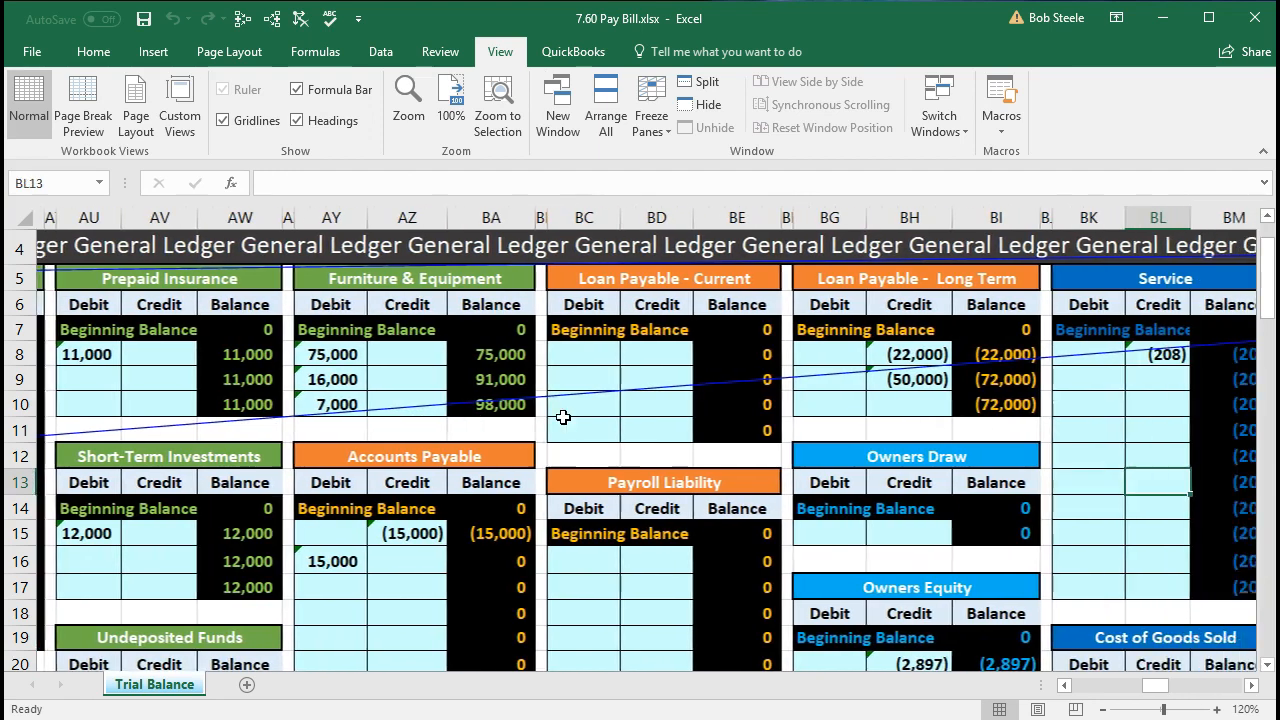
{"action": "key", "text": "Right"}
{"action": "key", "text": "Right"}
{"action": "key", "text": "Right"}
{"action": "key", "text": "Right"}
{"action": "key", "text": "Right"}
{"action": "key", "text": "Right"}
{"action": "key", "text": "Right"}
{"action": "key", "text": "Right"}
{"action": "key", "text": "Right"}
{"action": "key", "text": "Right"}
{"action": "key", "text": "Right"}
{"action": "key", "text": "Right"}
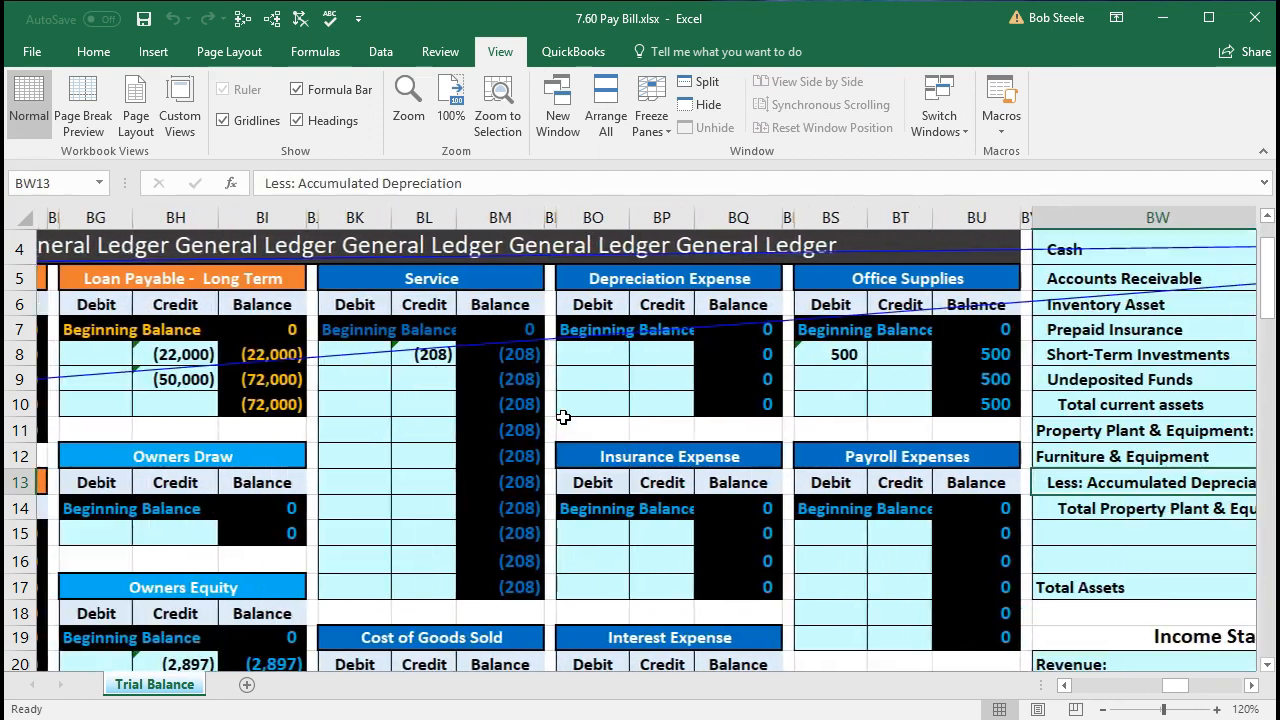
{"action": "key", "text": "Right"}
{"action": "key", "text": "Right"}
{"action": "key", "text": "Right"}
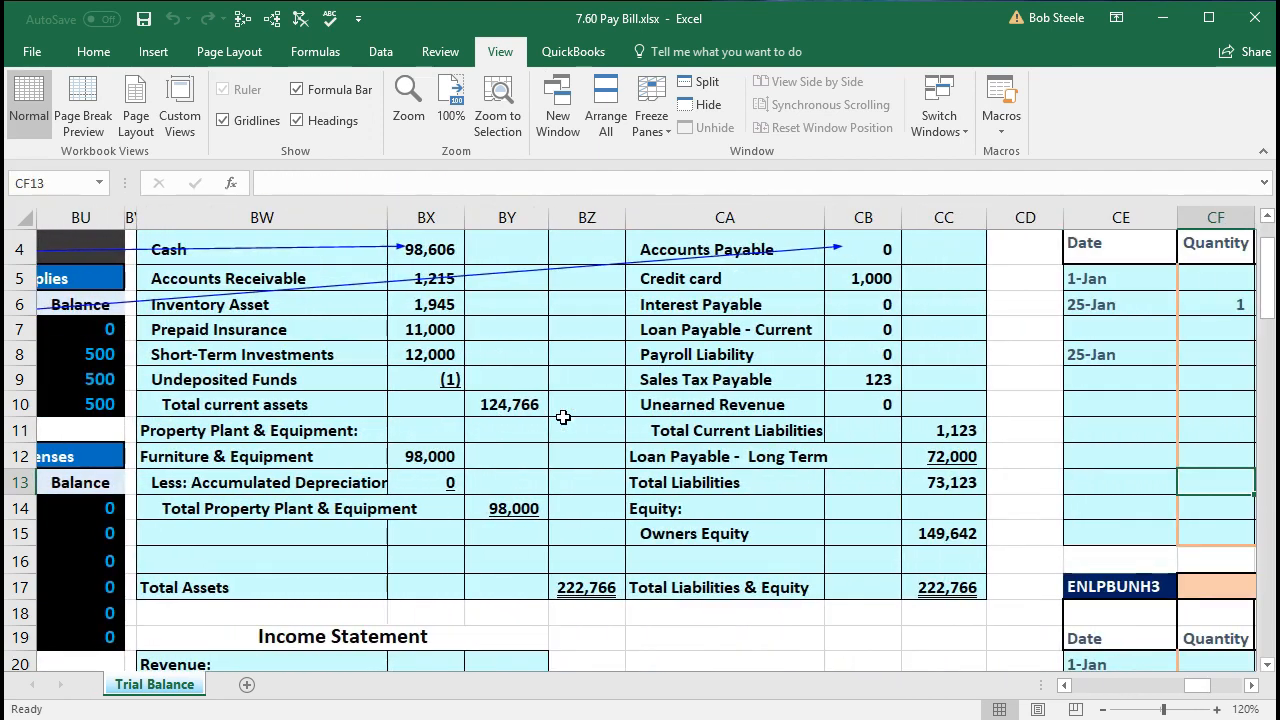
Step: Check Cash, Total Assets, Total Liabilities & Equity and Accounts Payable on the balance sheet
{"action": "scroll", "coordinate": [492, 364], "scroll_direction": "up", "scroll_amount": 1}
{"action": "left_click", "coordinate": [434, 343]}
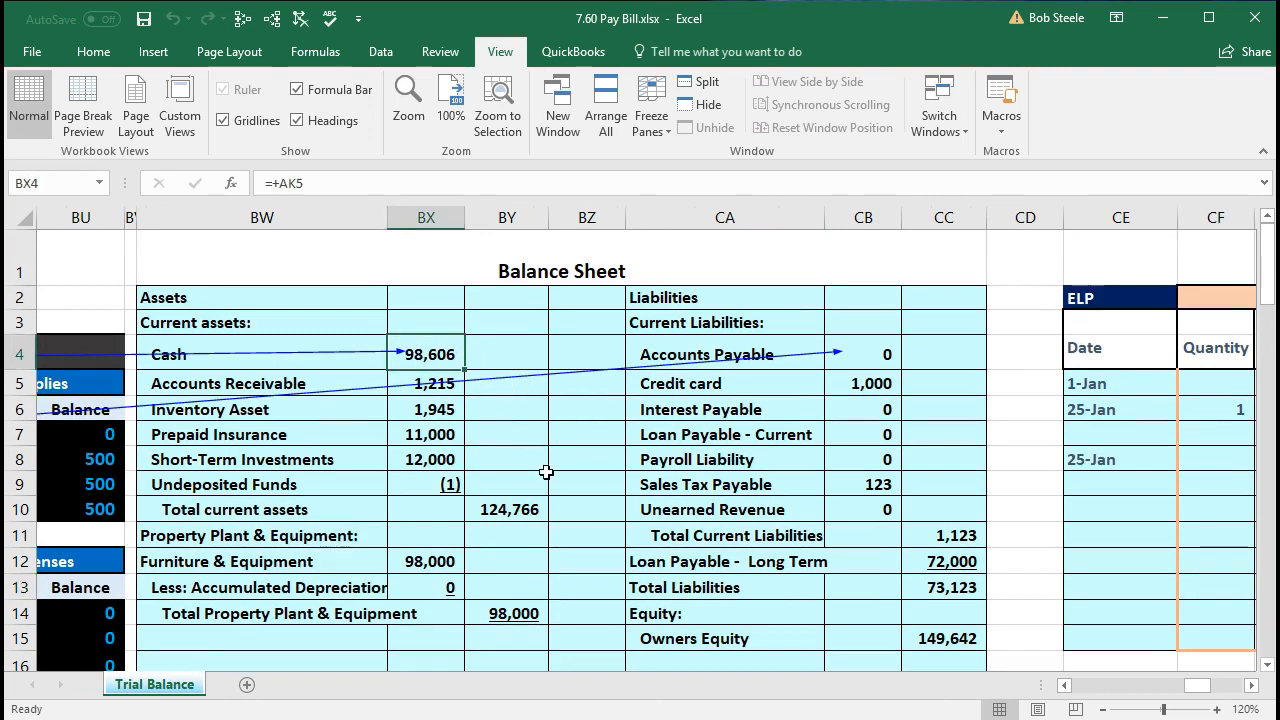
{"action": "scroll", "coordinate": [546, 472], "scroll_direction": "down", "scroll_amount": 1}
{"action": "left_click", "coordinate": [589, 587]}
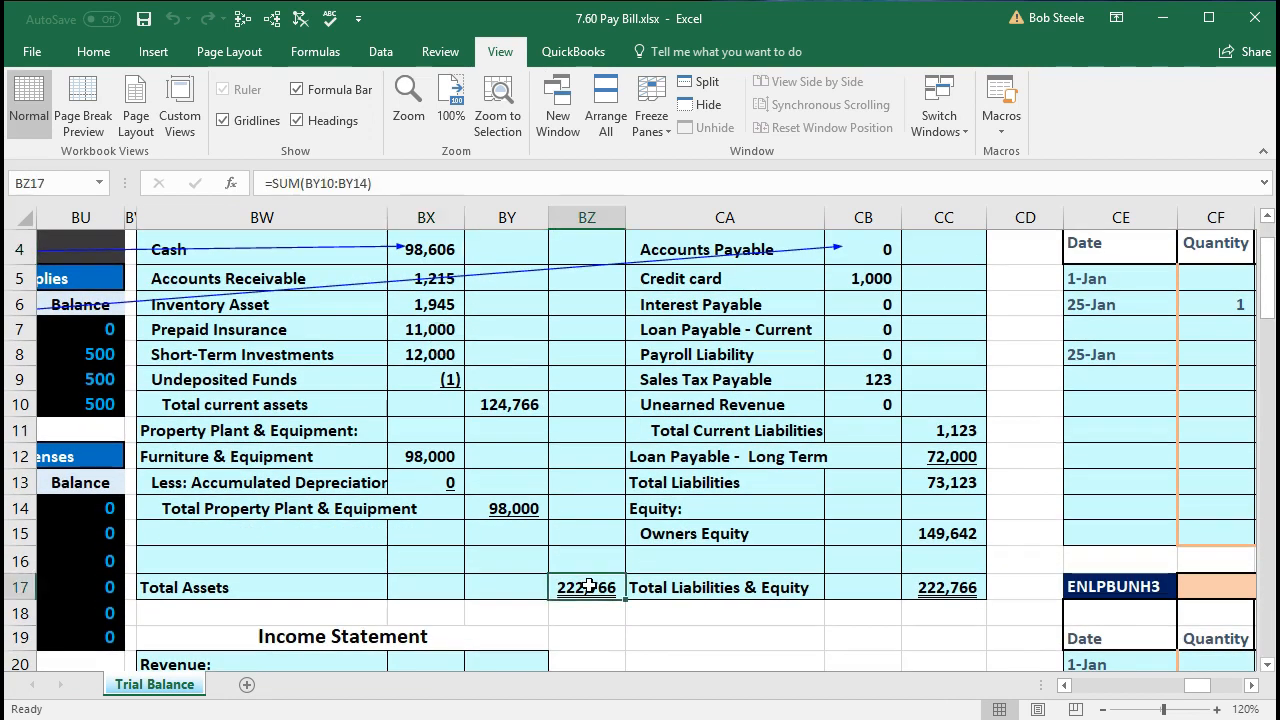
{"action": "left_click", "coordinate": [925, 587]}
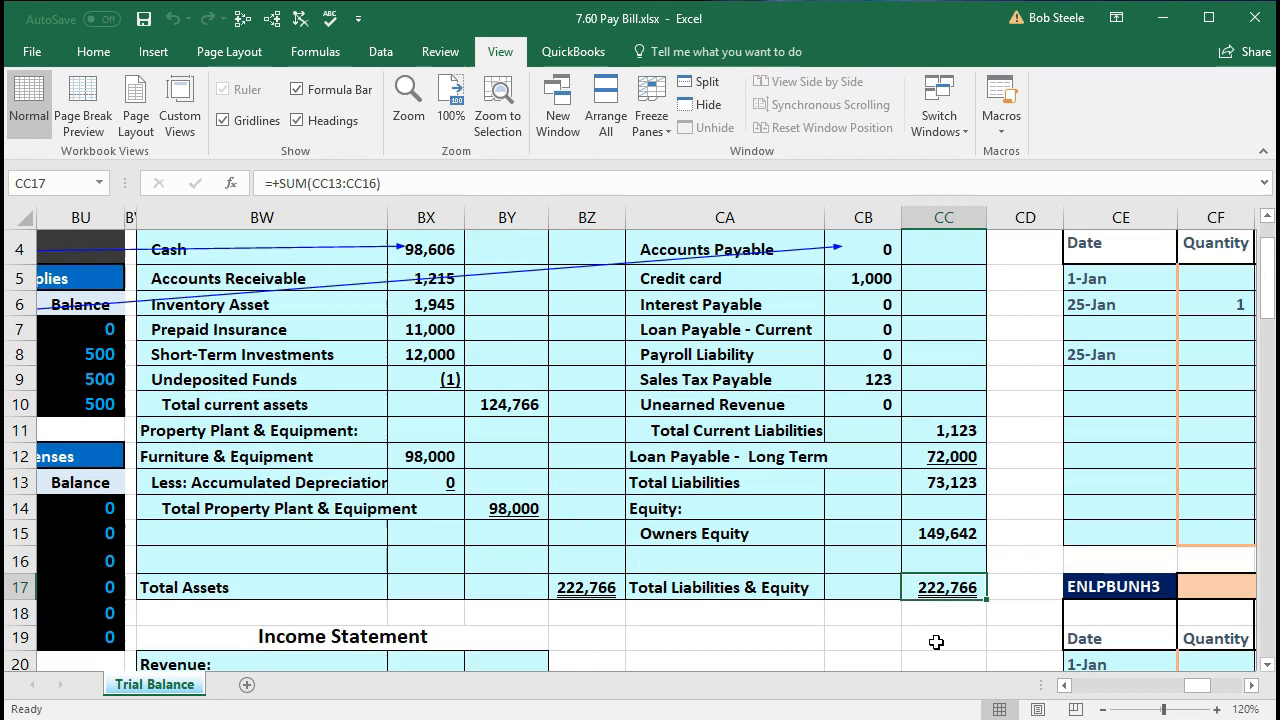
{"action": "scroll", "coordinate": [930, 560], "scroll_direction": "up", "scroll_amount": 1}
{"action": "left_click", "coordinate": [874, 361]}
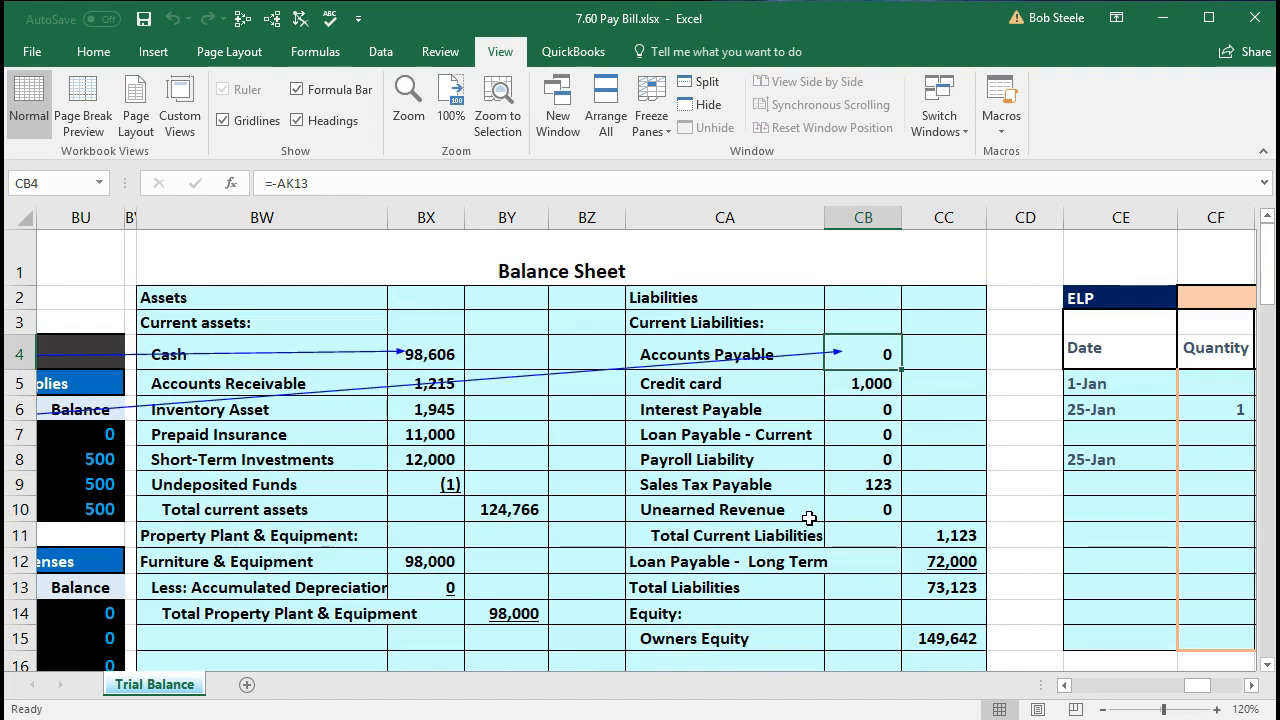
Step: Review the income statement's revenue and expenses, and check the Net Income (Loss) formula in BY42
{"action": "scroll", "coordinate": [793, 534], "scroll_direction": "down", "scroll_amount": 4}
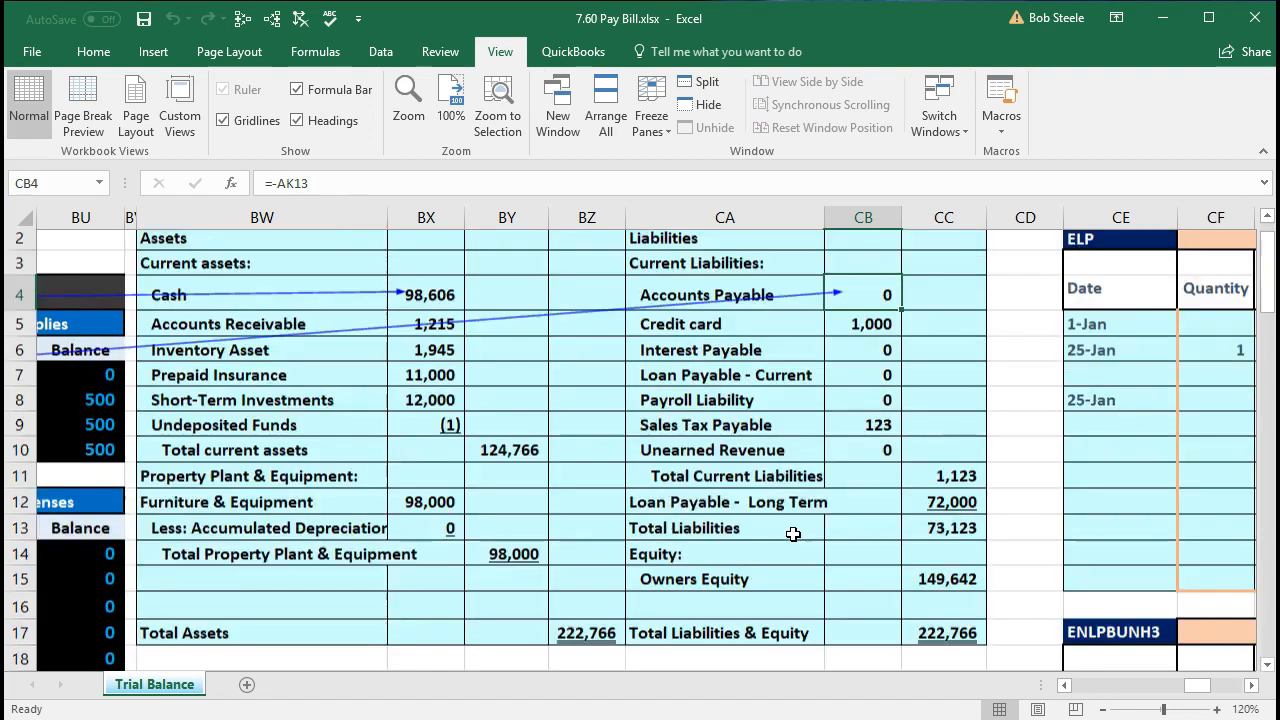
{"action": "scroll", "coordinate": [793, 534], "scroll_direction": "down", "scroll_amount": 2}
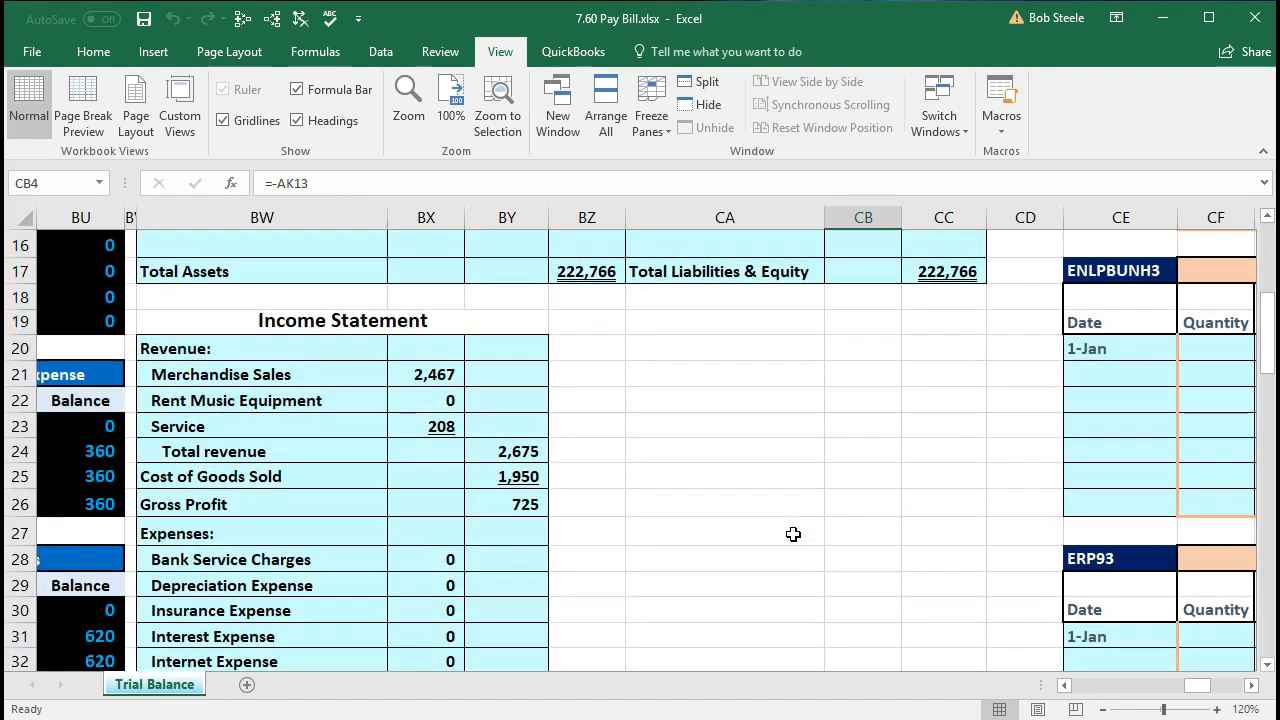
{"action": "scroll", "coordinate": [793, 534], "scroll_direction": "down", "scroll_amount": 1}
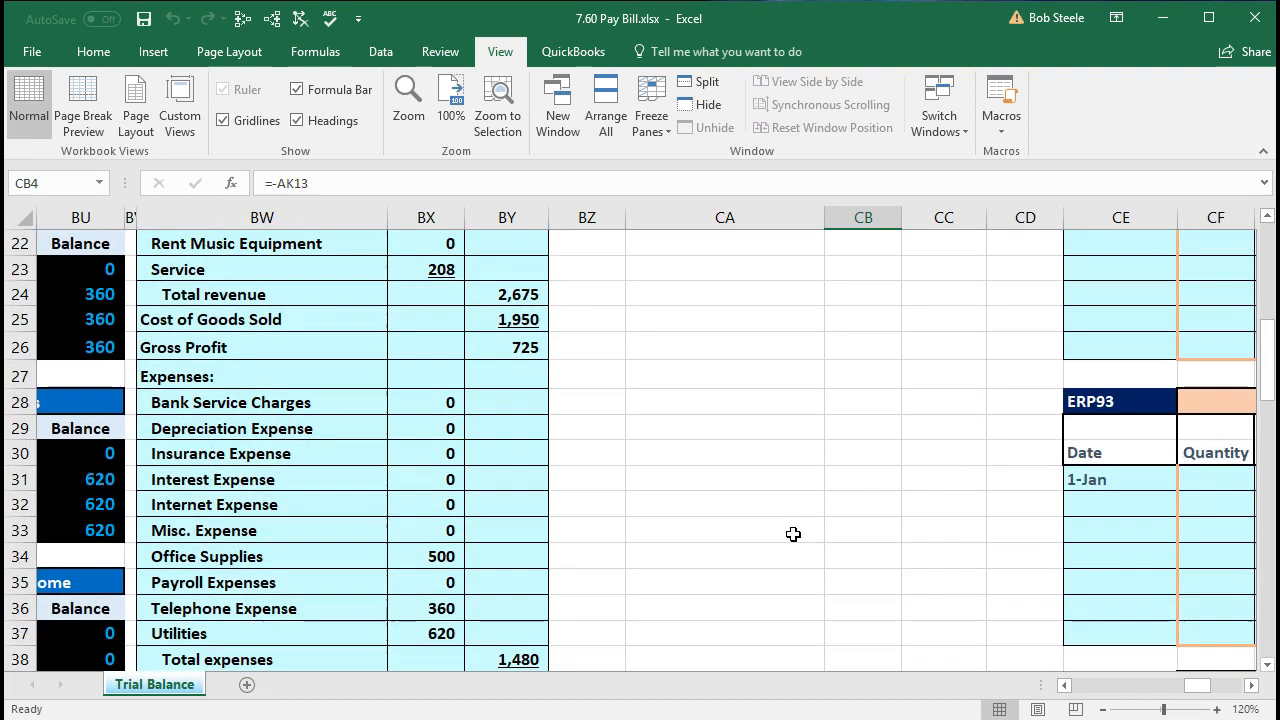
{"action": "scroll", "coordinate": [793, 534], "scroll_direction": "down", "scroll_amount": 1}
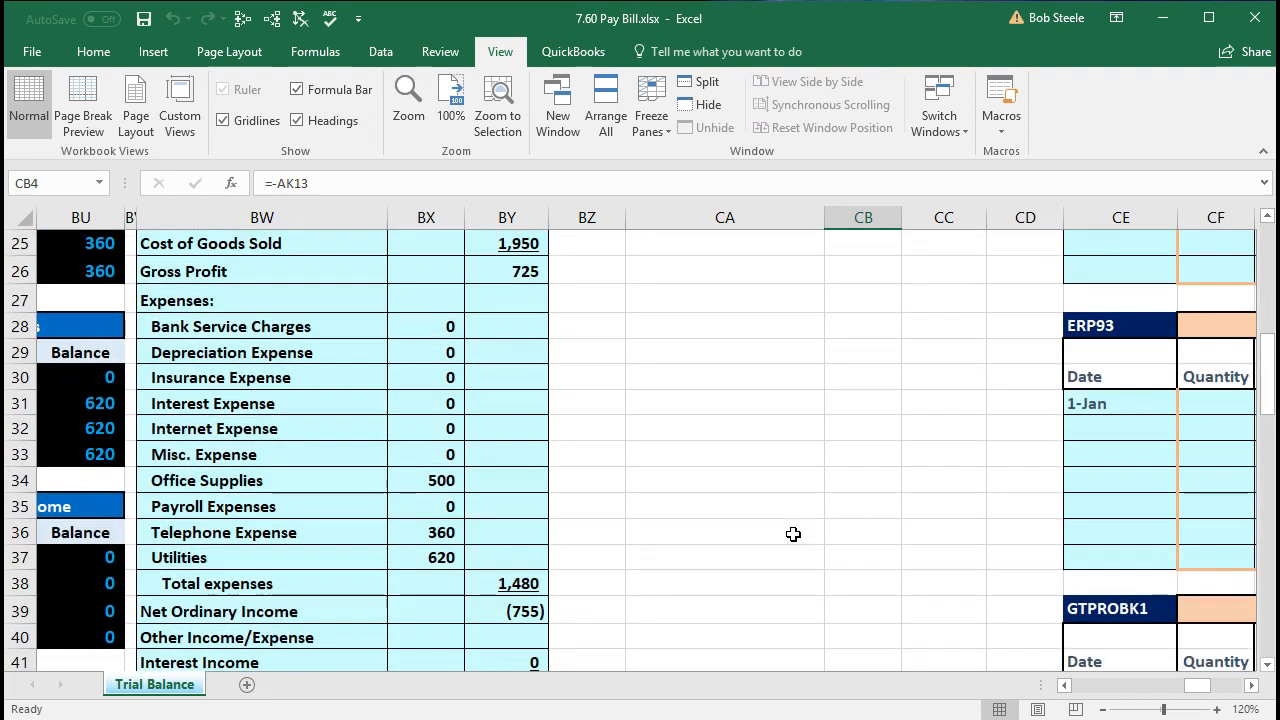
{"action": "scroll", "coordinate": [793, 534], "scroll_direction": "down", "scroll_amount": 1}
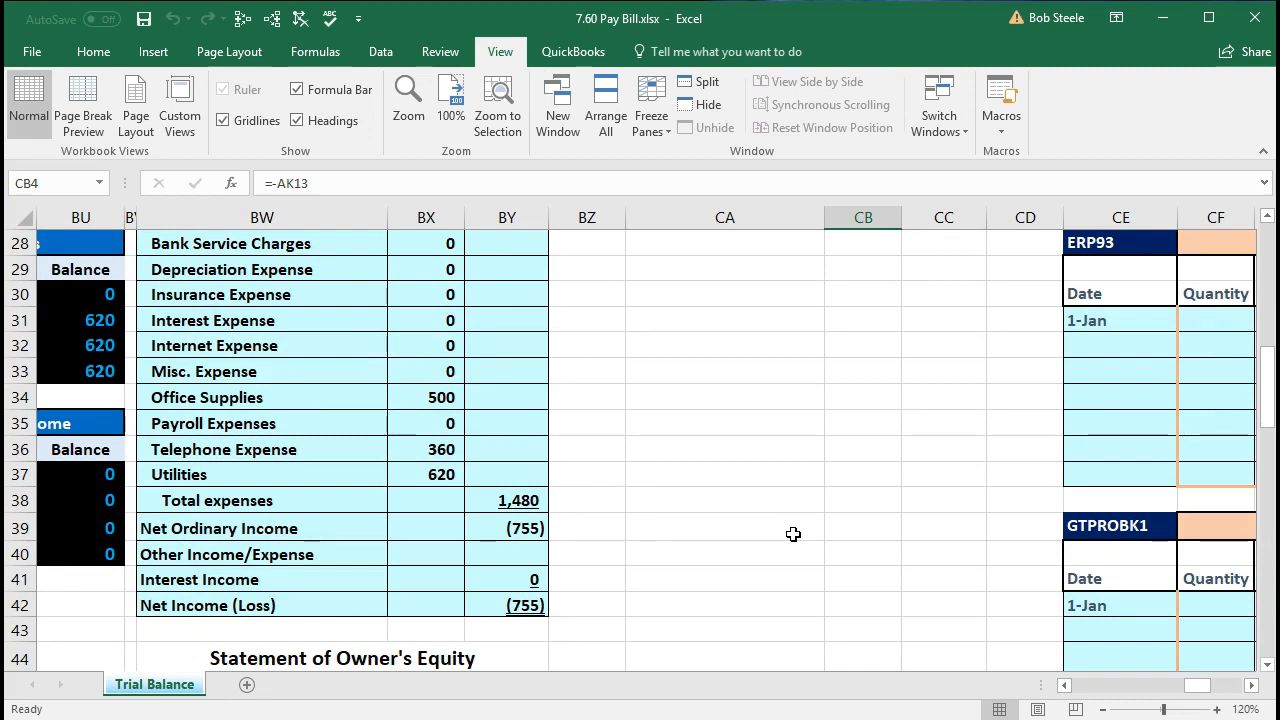
{"action": "scroll", "coordinate": [793, 534], "scroll_direction": "down", "scroll_amount": 1}
{"action": "left_click", "coordinate": [530, 529]}
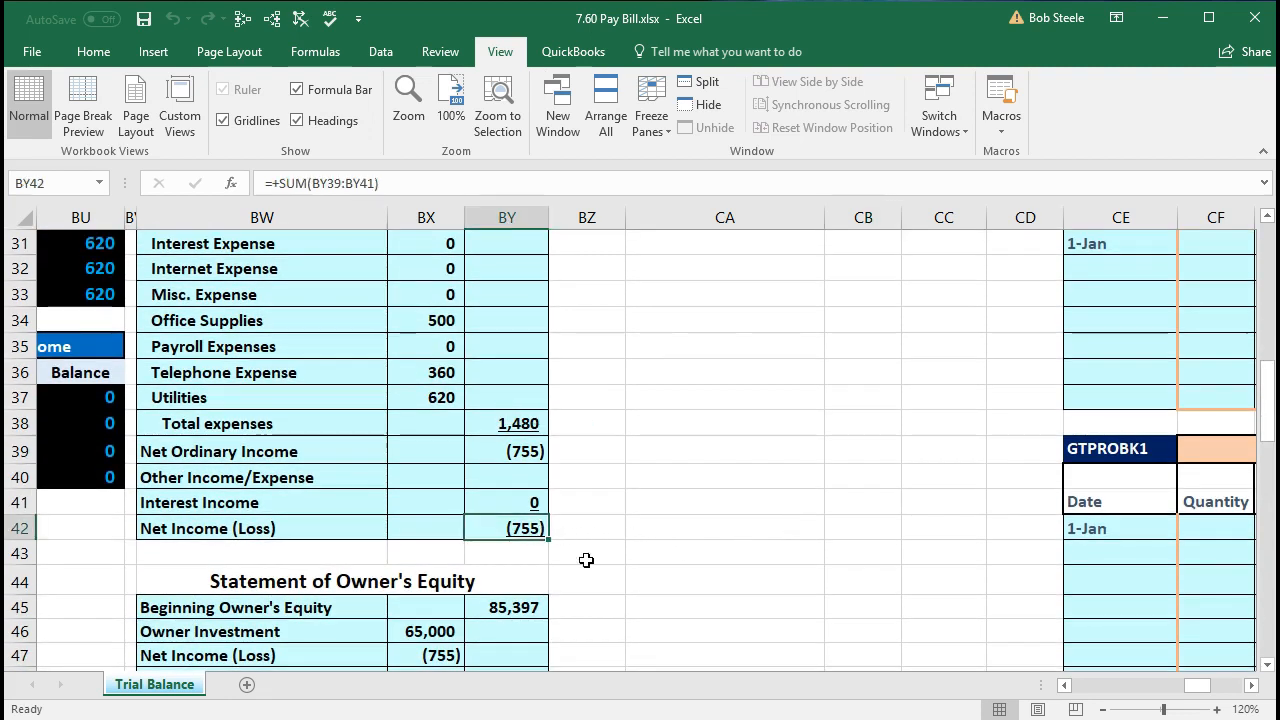
Step: Check Net Income (Loss) in BX47 and Ending Owner's Equity in BY50 on the Statement of Owner's Equity
{"action": "scroll", "coordinate": [621, 575], "scroll_direction": "down", "scroll_amount": 1}
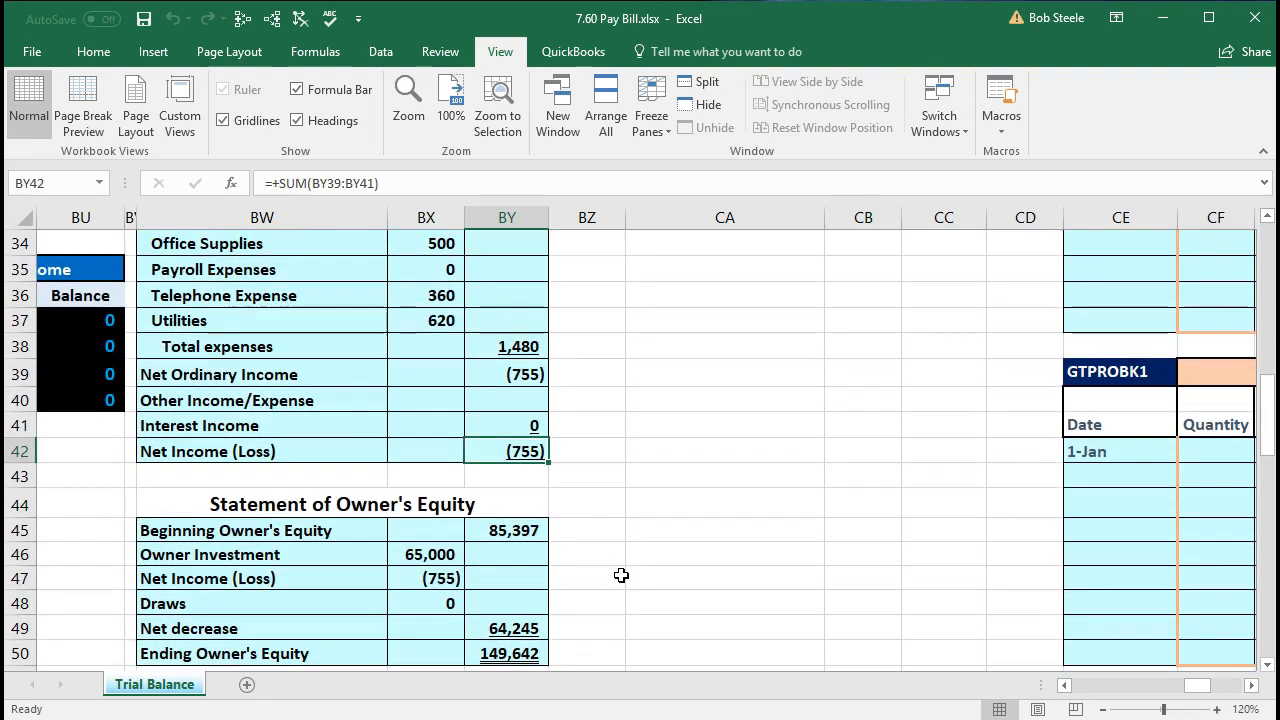
{"action": "scroll", "coordinate": [621, 575], "scroll_direction": "down", "scroll_amount": 1}
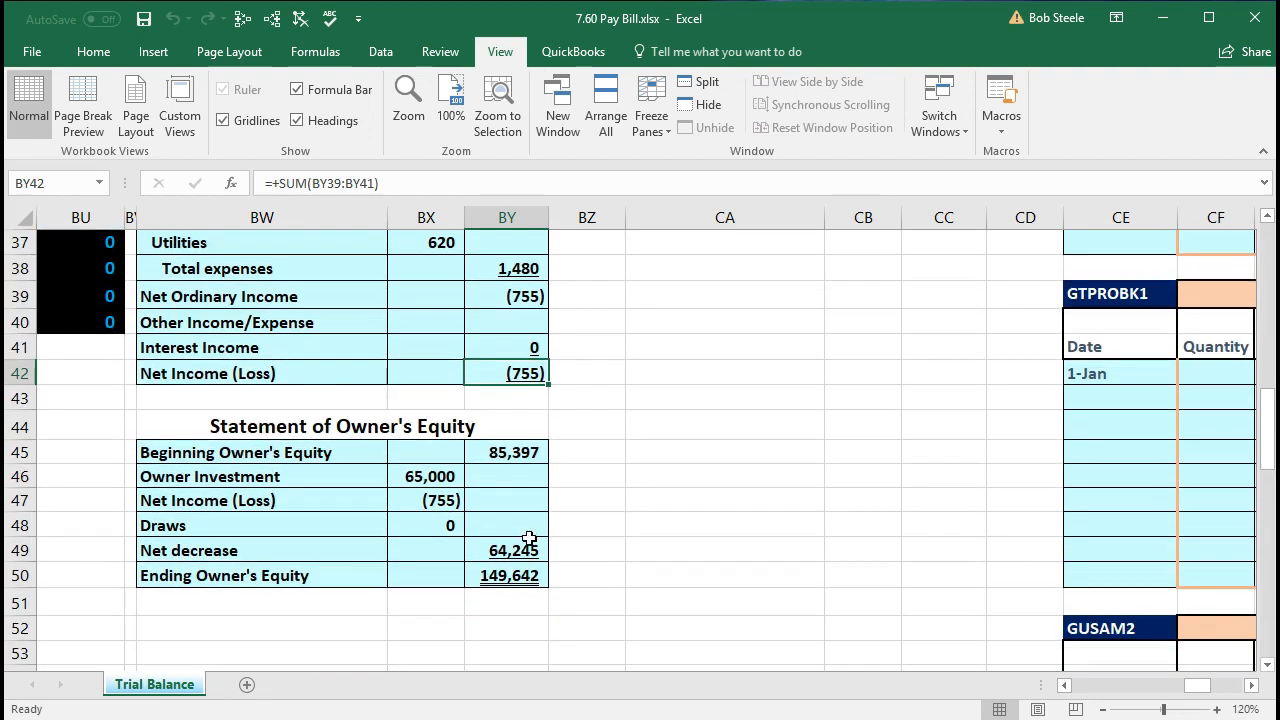
{"action": "left_click", "coordinate": [448, 502]}
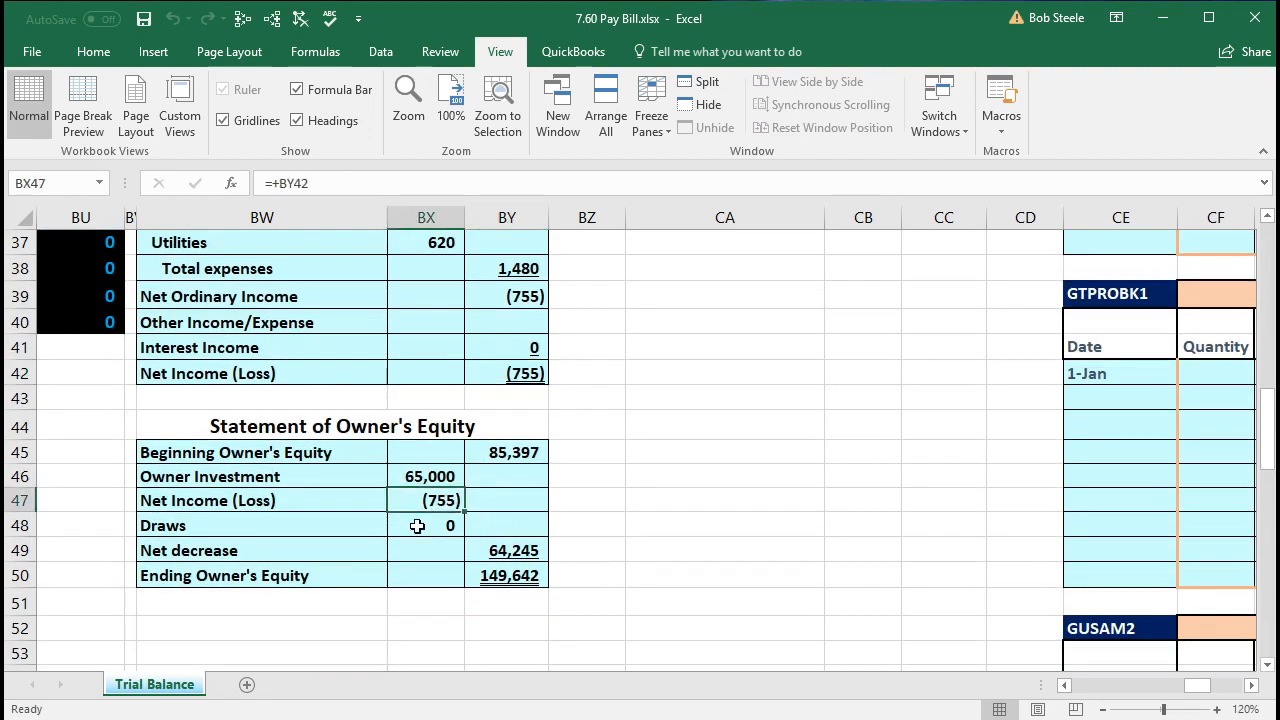
{"action": "left_click", "coordinate": [497, 579]}
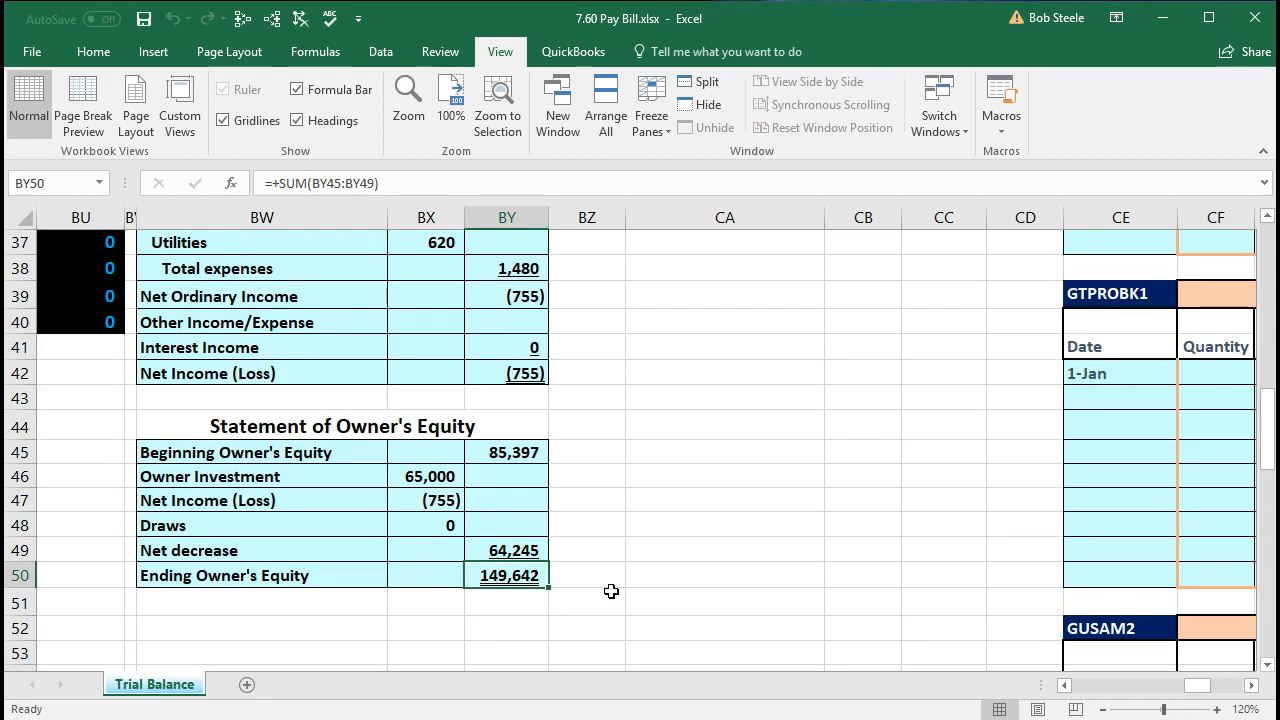
Step: Return to the balance sheet and compare Owners Equity in CC15 with the statement's ending owner's equity
{"action": "scroll", "coordinate": [611, 591], "scroll_direction": "up", "scroll_amount": 12}
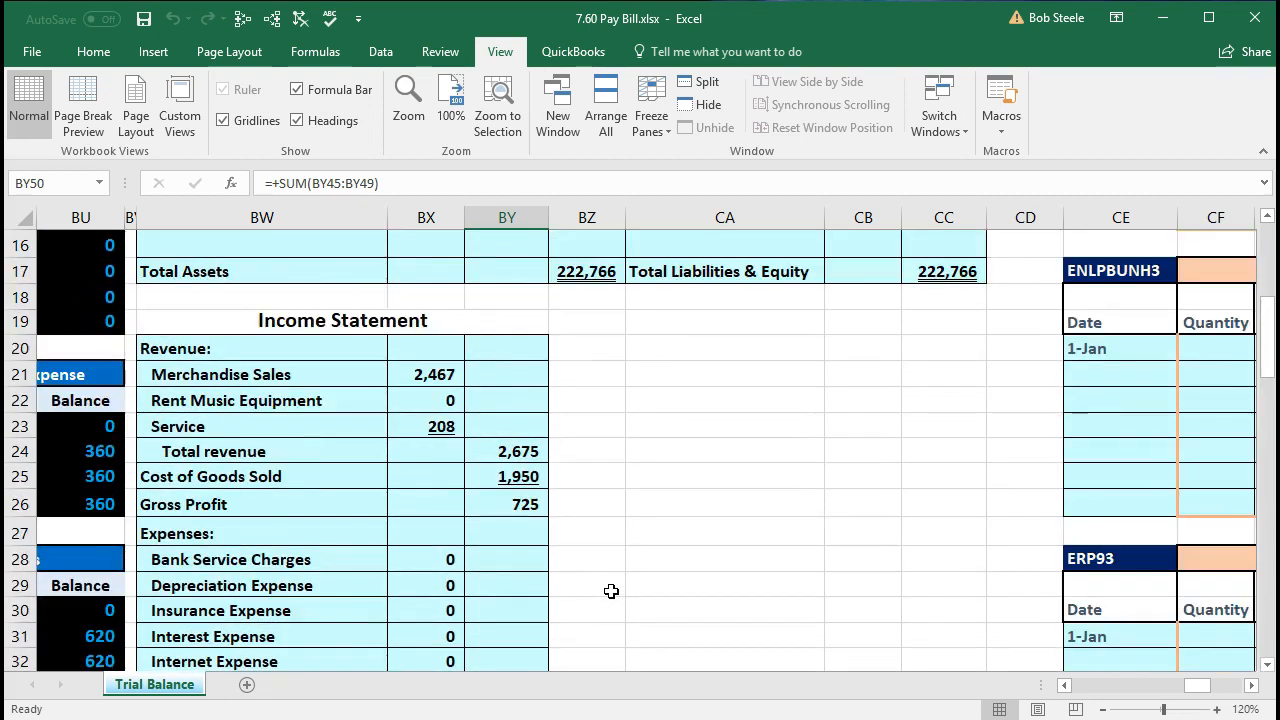
{"action": "scroll", "coordinate": [611, 591], "scroll_direction": "up", "scroll_amount": 1}
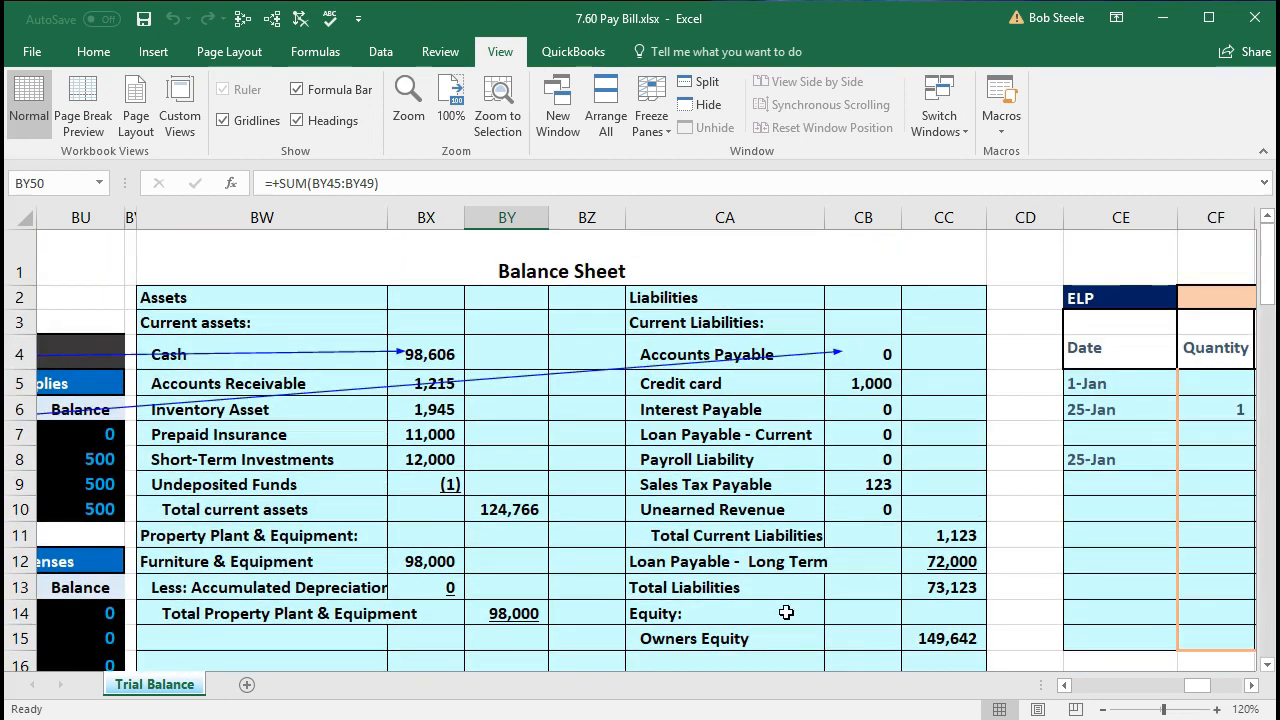
{"action": "left_click", "coordinate": [926, 642]}
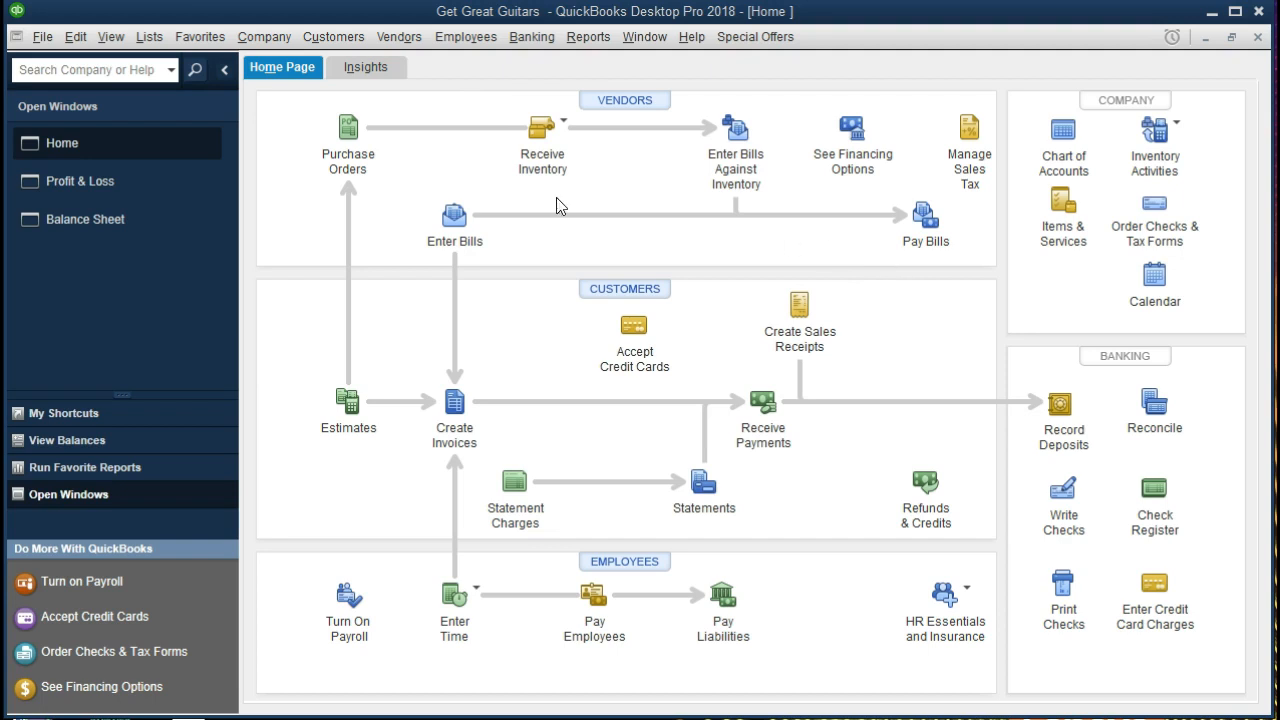
{"action": "left_click", "coordinate": [44, 37]}
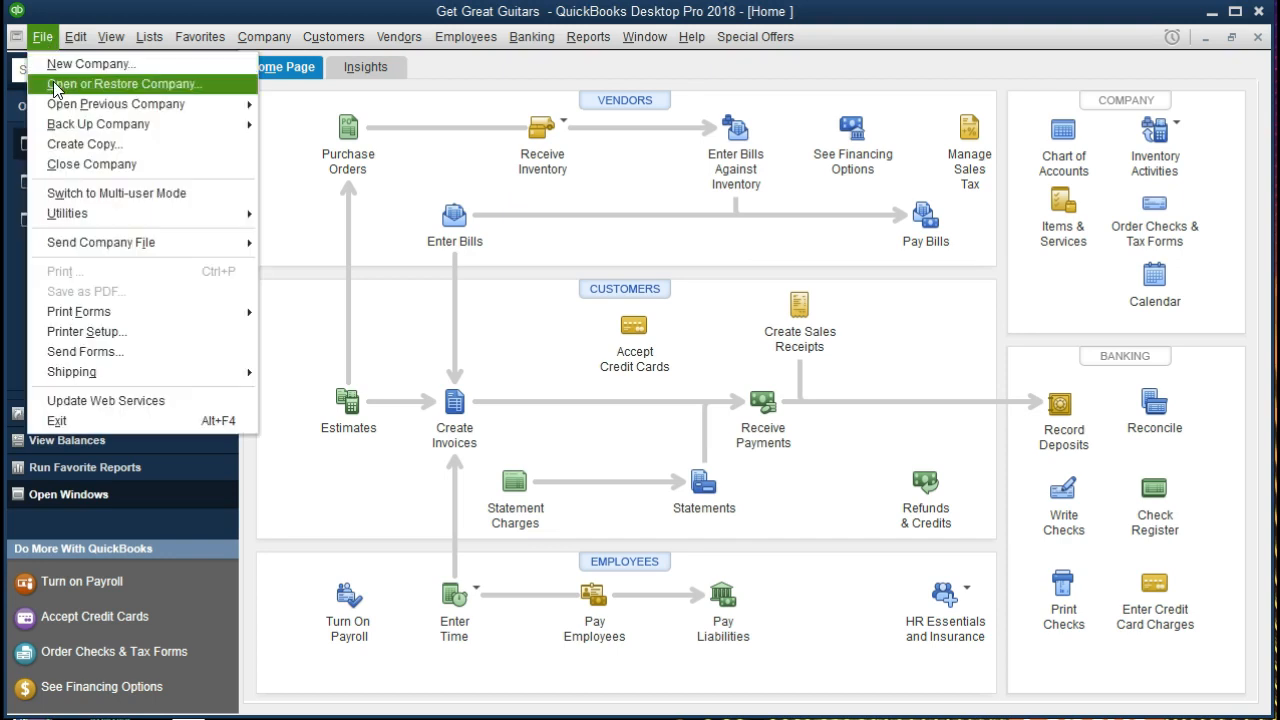
{"action": "left_click", "coordinate": [283, 143]}
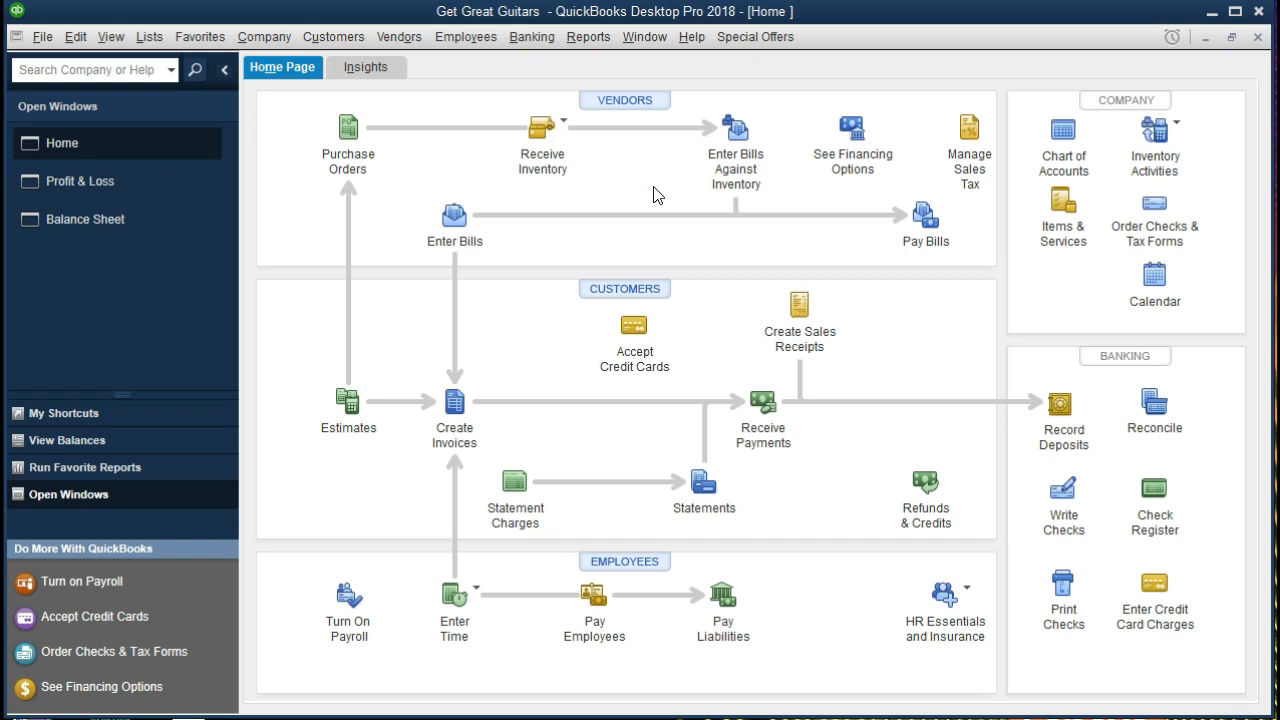
{"action": "left_click", "coordinate": [343, 40]}
{"action": "mouse_move", "coordinate": [283, 45]}
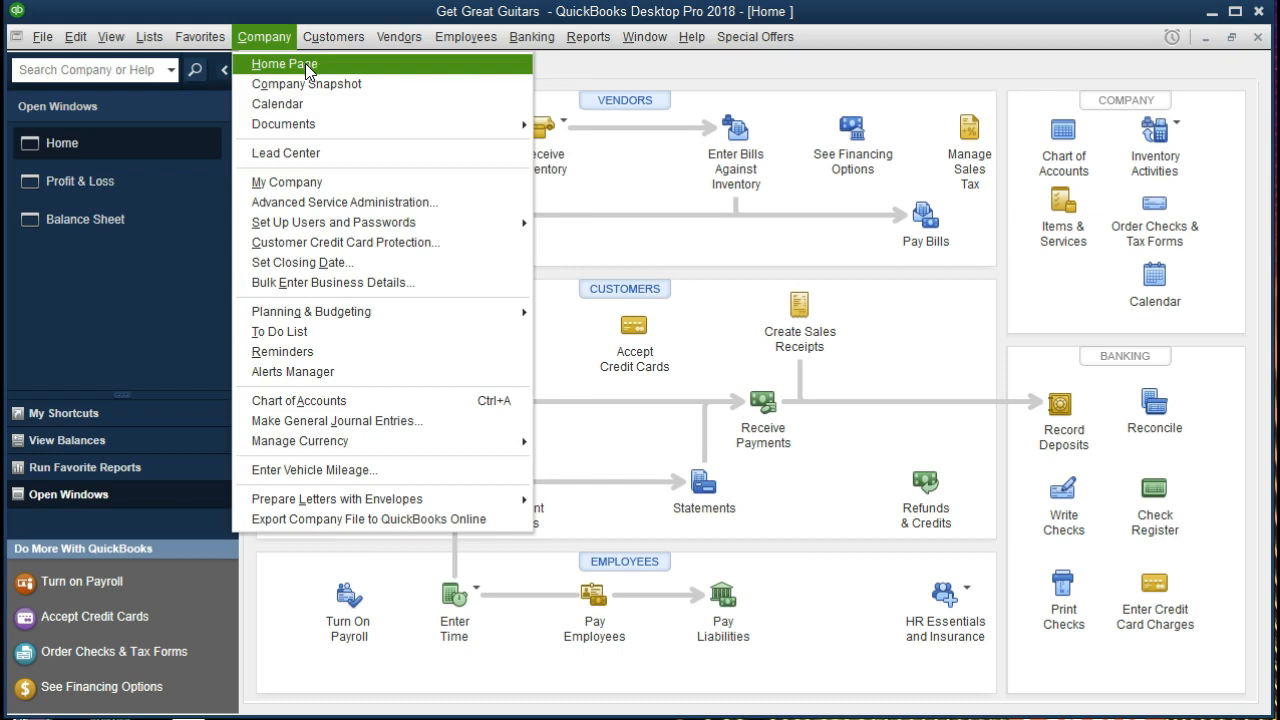
{"action": "left_click", "coordinate": [114, 291]}
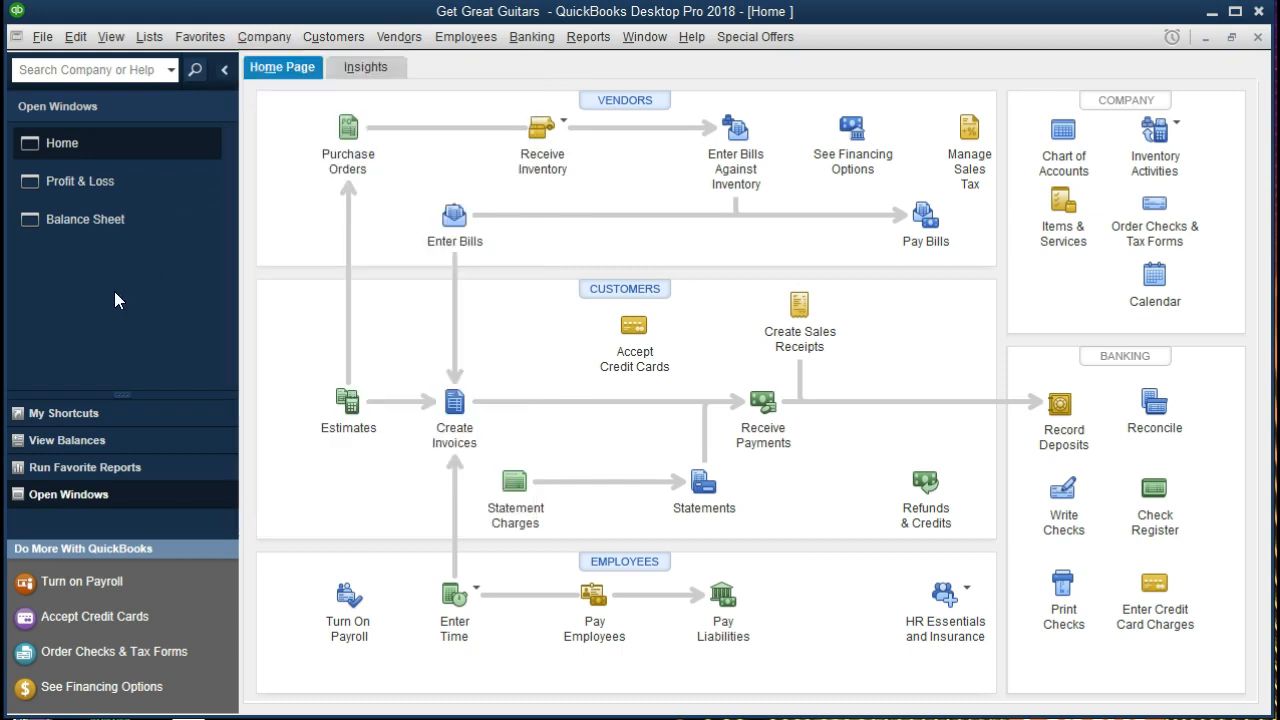
{"action": "left_click", "coordinate": [118, 46]}
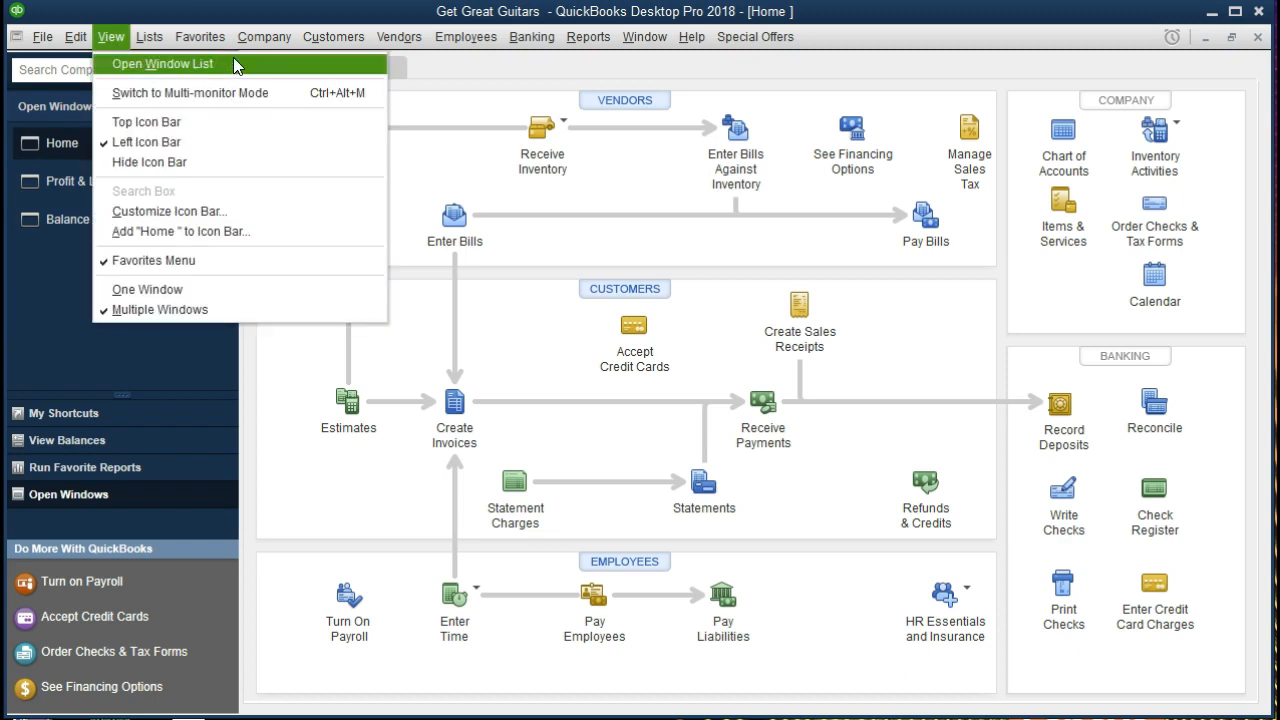
{"action": "left_click", "coordinate": [30, 273]}
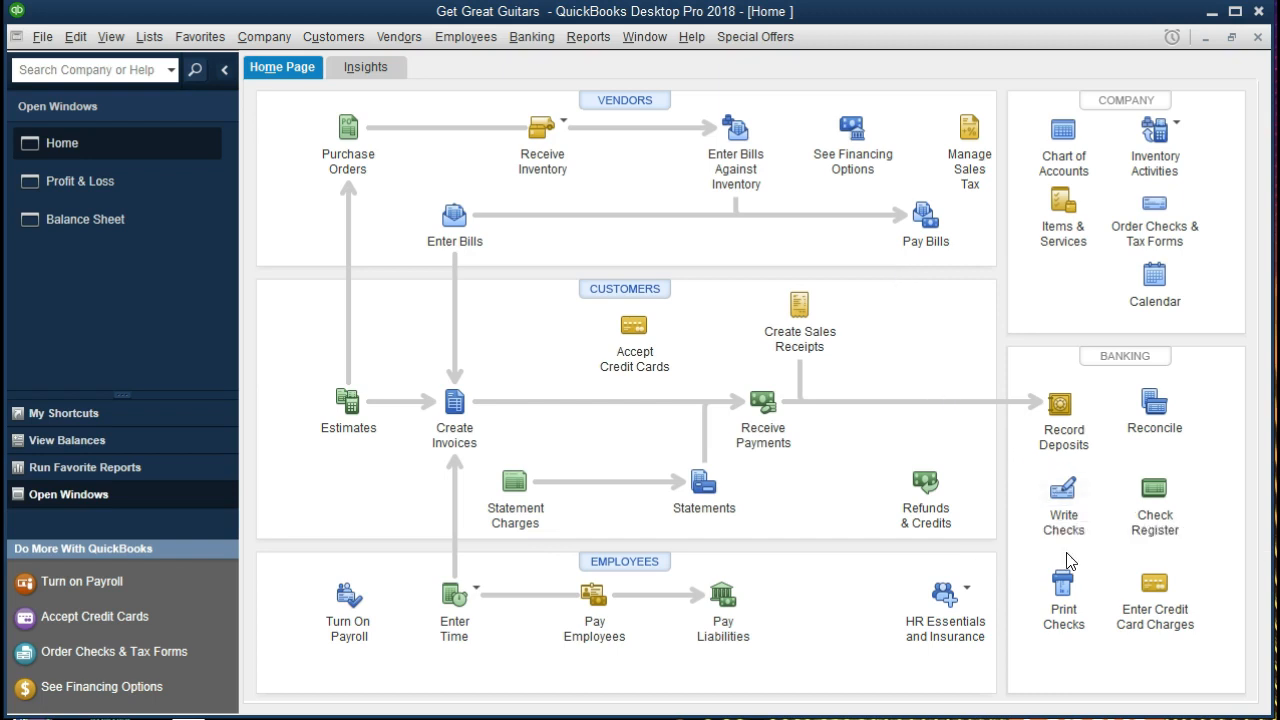
Step: Review the most recent check written from the Checking account, and close the check form
{"action": "left_click", "coordinate": [1068, 498]}
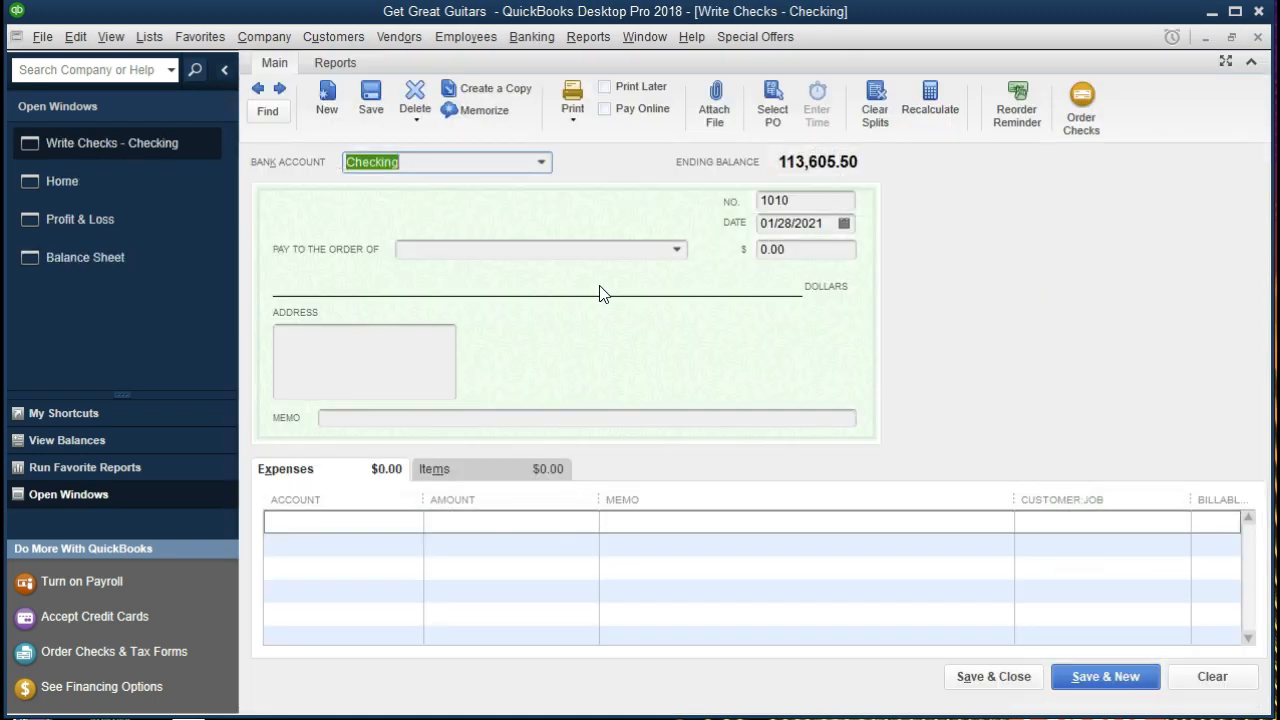
{"action": "left_click", "coordinate": [255, 89]}
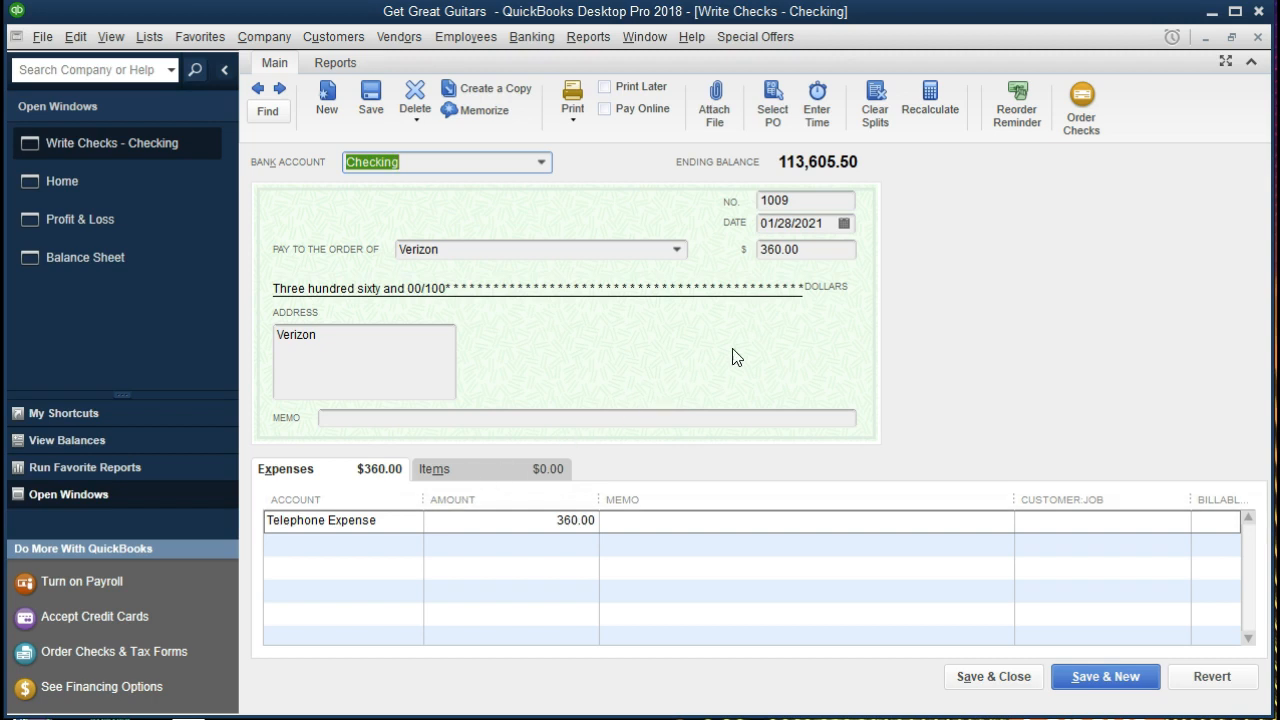
{"action": "left_click", "coordinate": [1258, 37]}
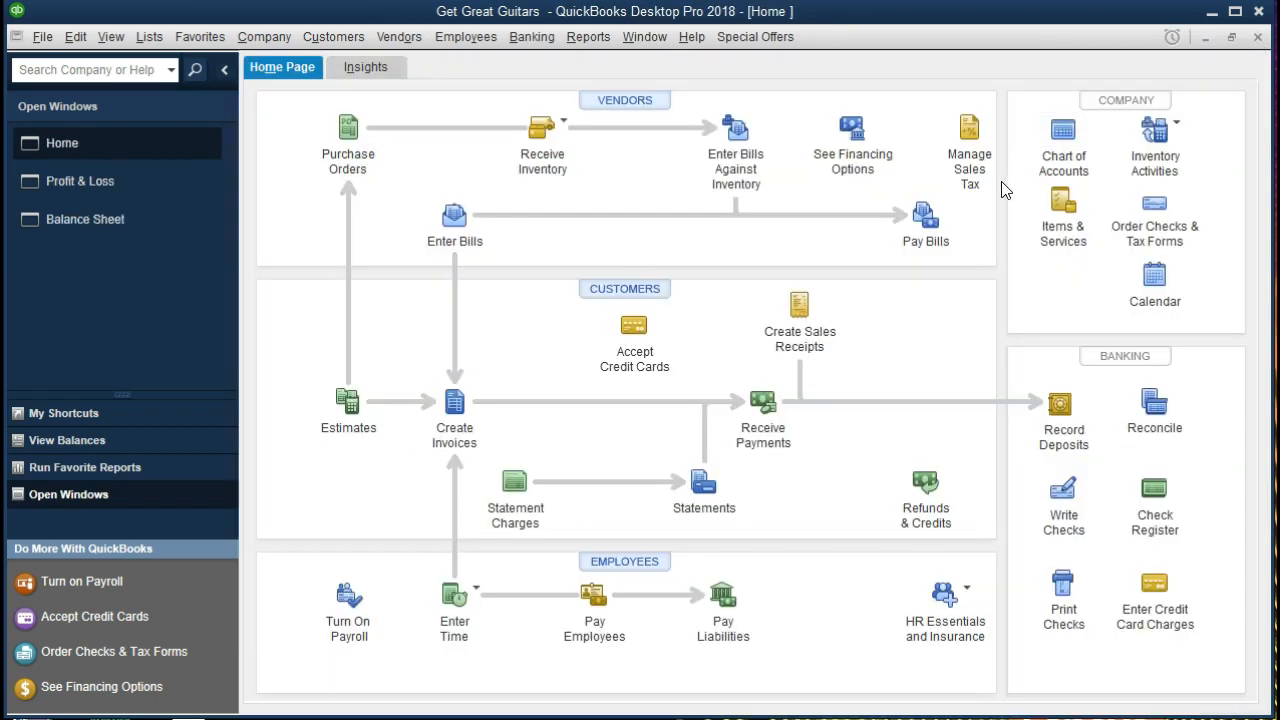
{"action": "left_click", "coordinate": [545, 42]}
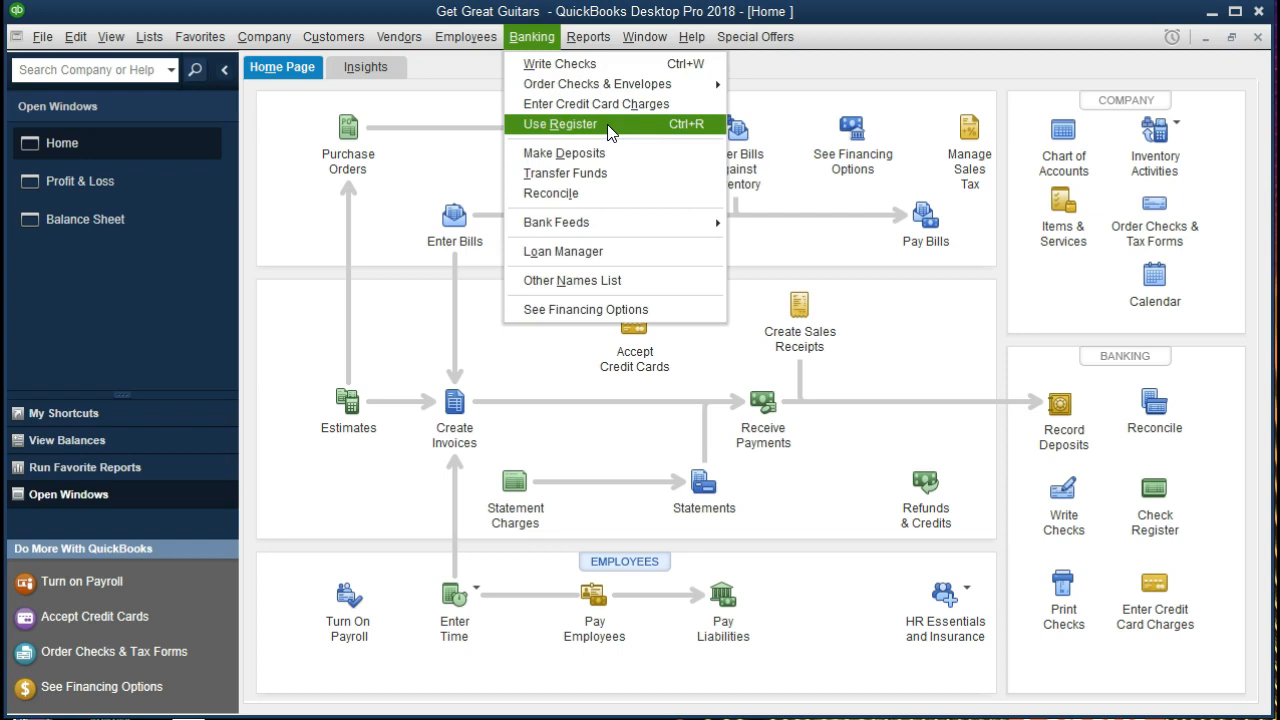
{"action": "left_click", "coordinate": [560, 124]}
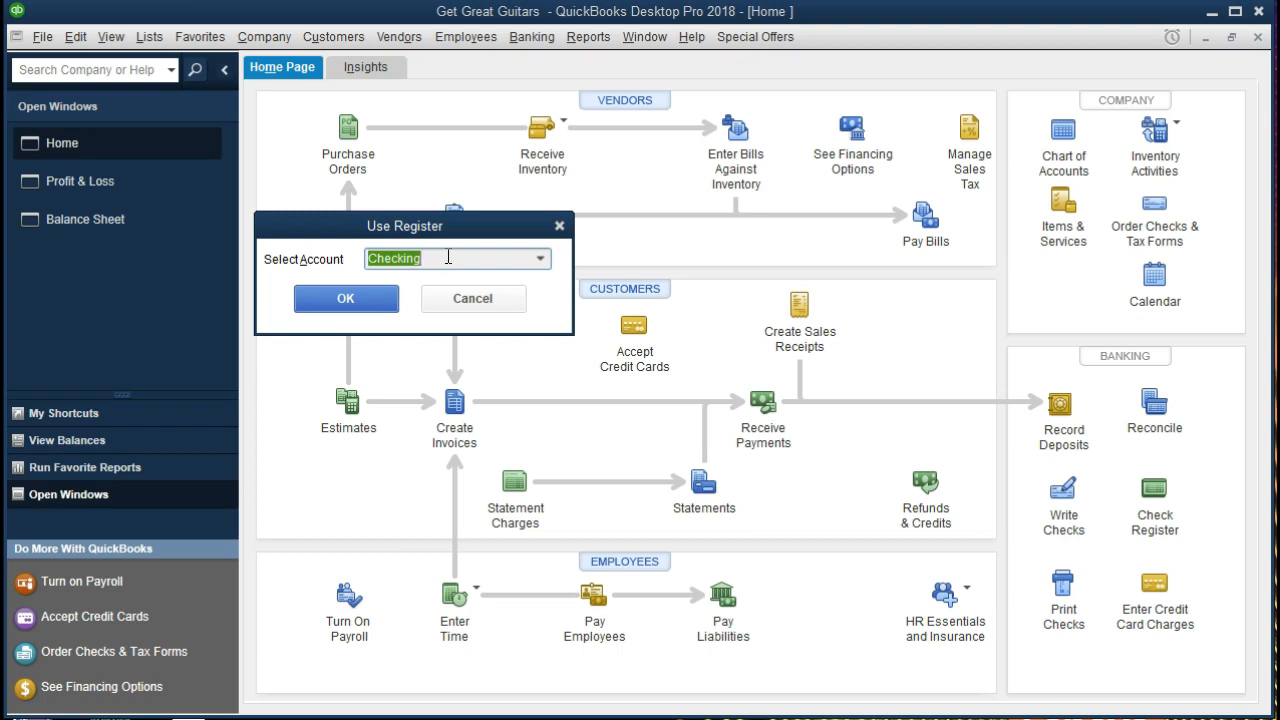
{"action": "left_click", "coordinate": [560, 226]}
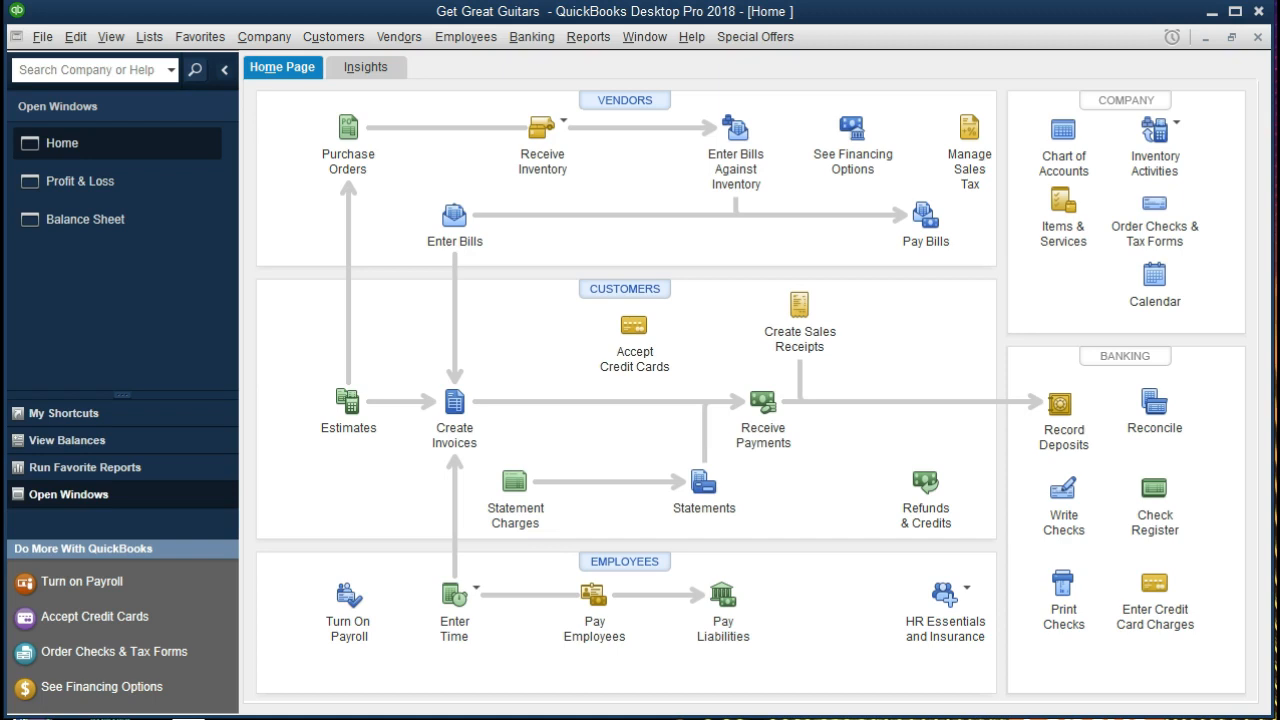
Step: Open Pay Bills and select the 15,000.00 Epiphone bill for full payment
{"action": "left_click", "coordinate": [937, 241]}
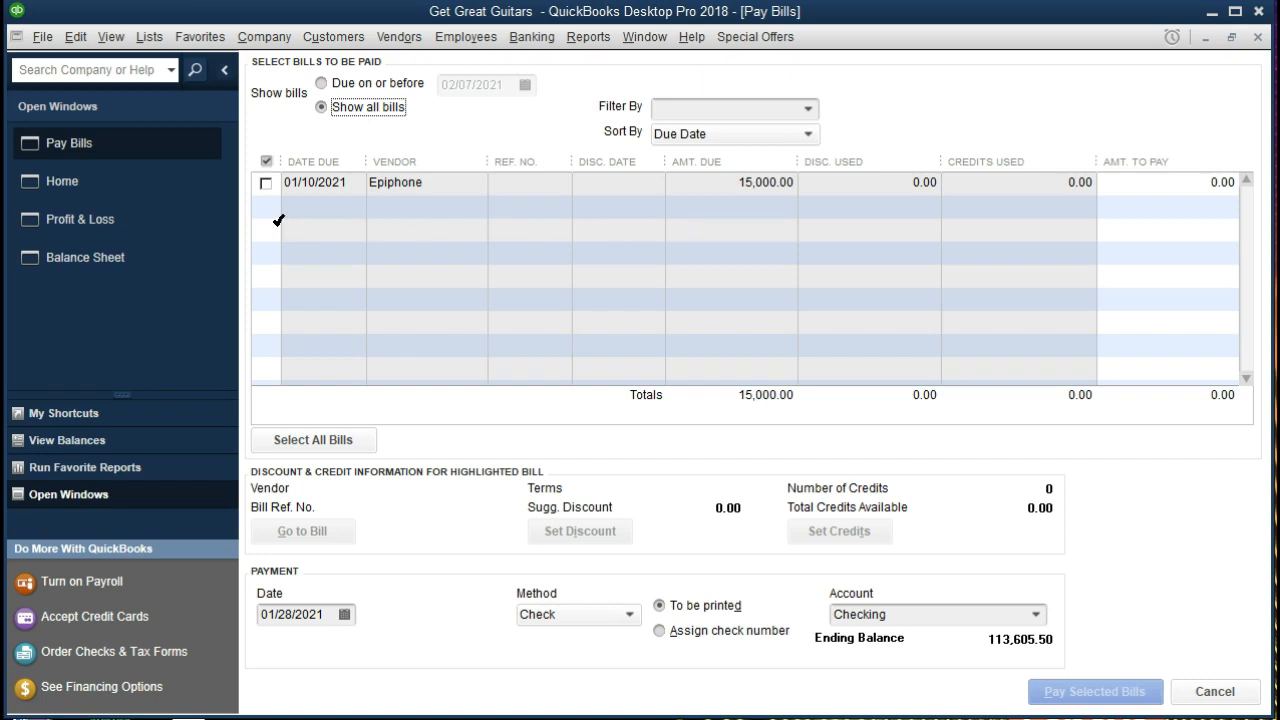
{"action": "left_click", "coordinate": [266, 183]}
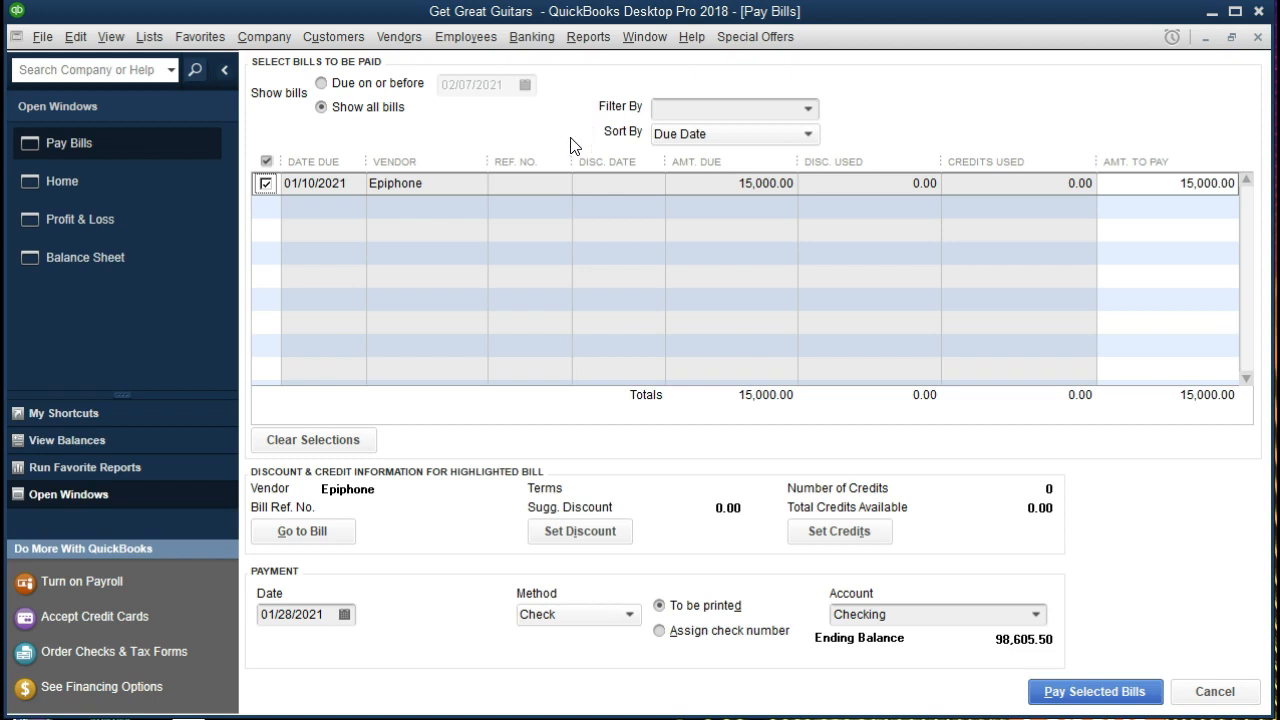
{"action": "key", "text": "Tab"}
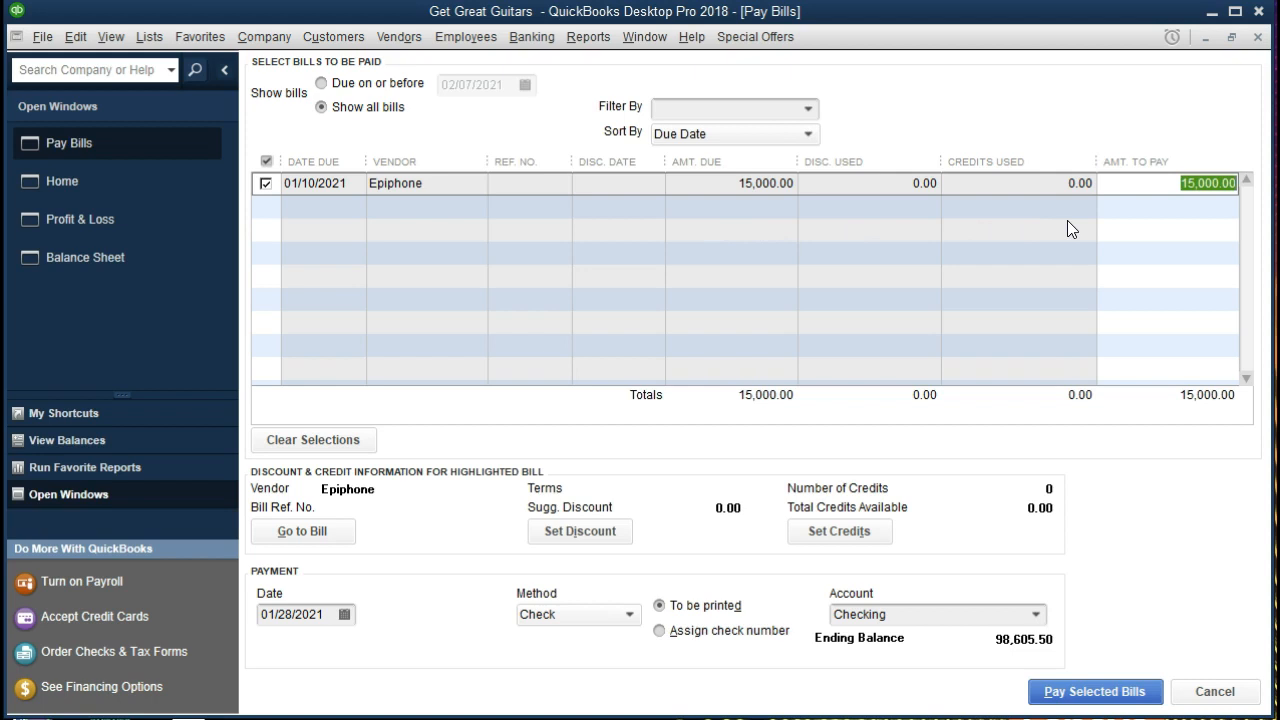
{"action": "key", "text": "Tab"}
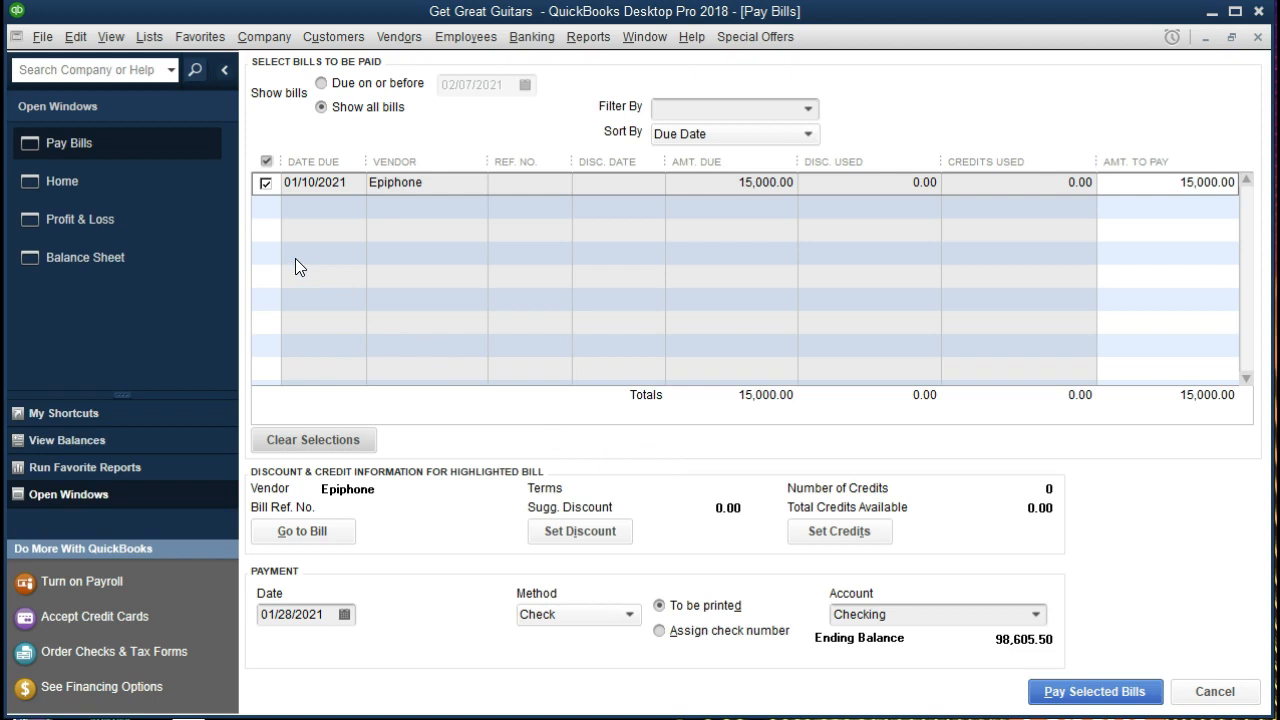
{"action": "key", "text": "Tab"}
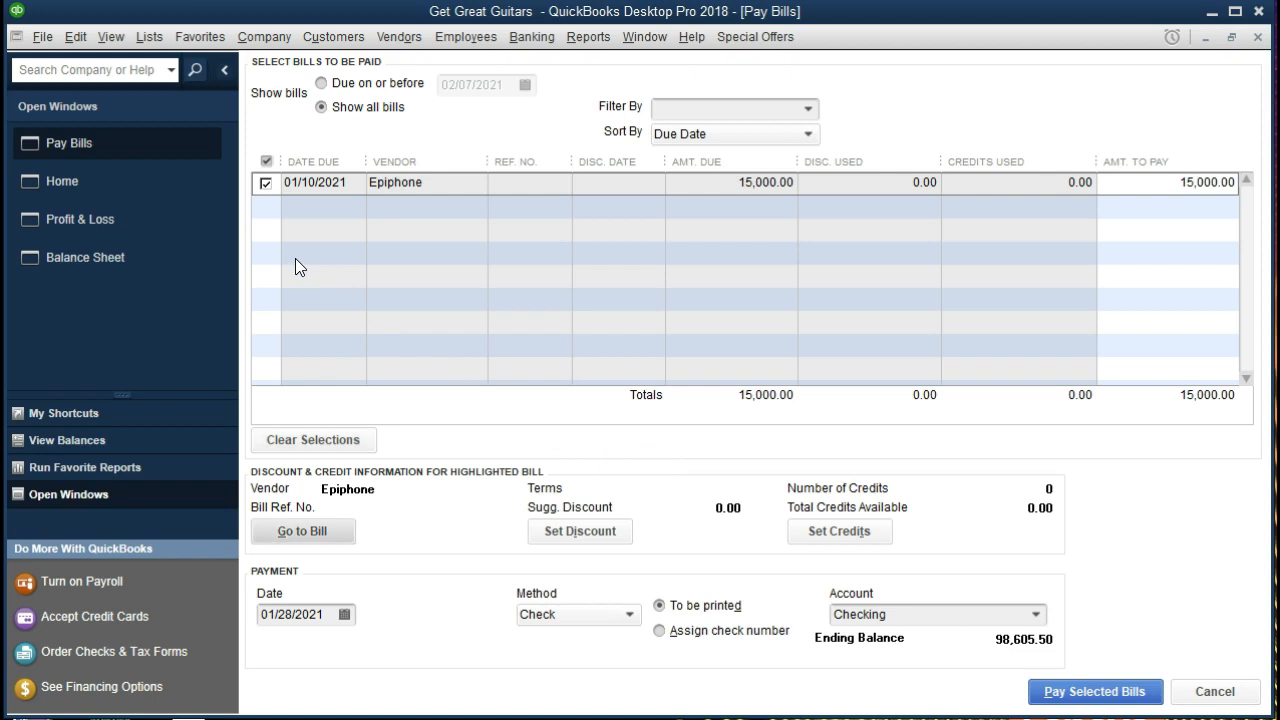
{"action": "key", "text": "Tab"}
{"action": "key", "text": "Tab"}
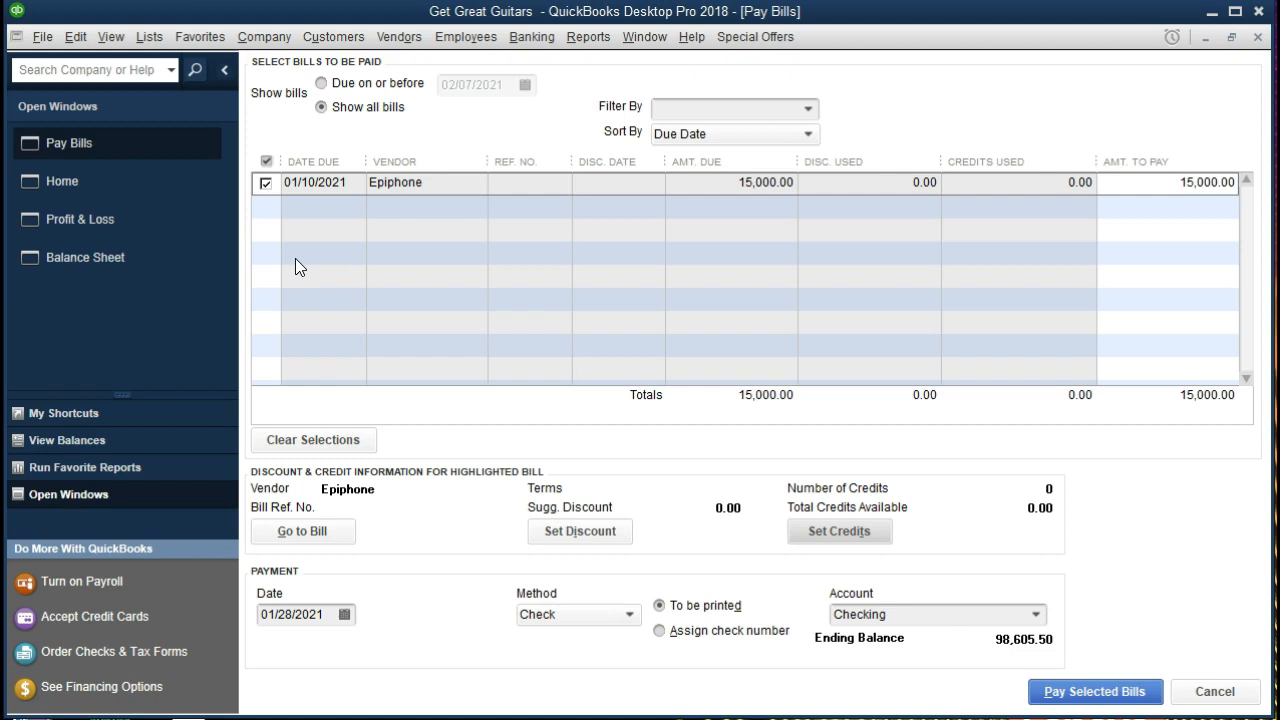
{"action": "key", "text": "Tab"}
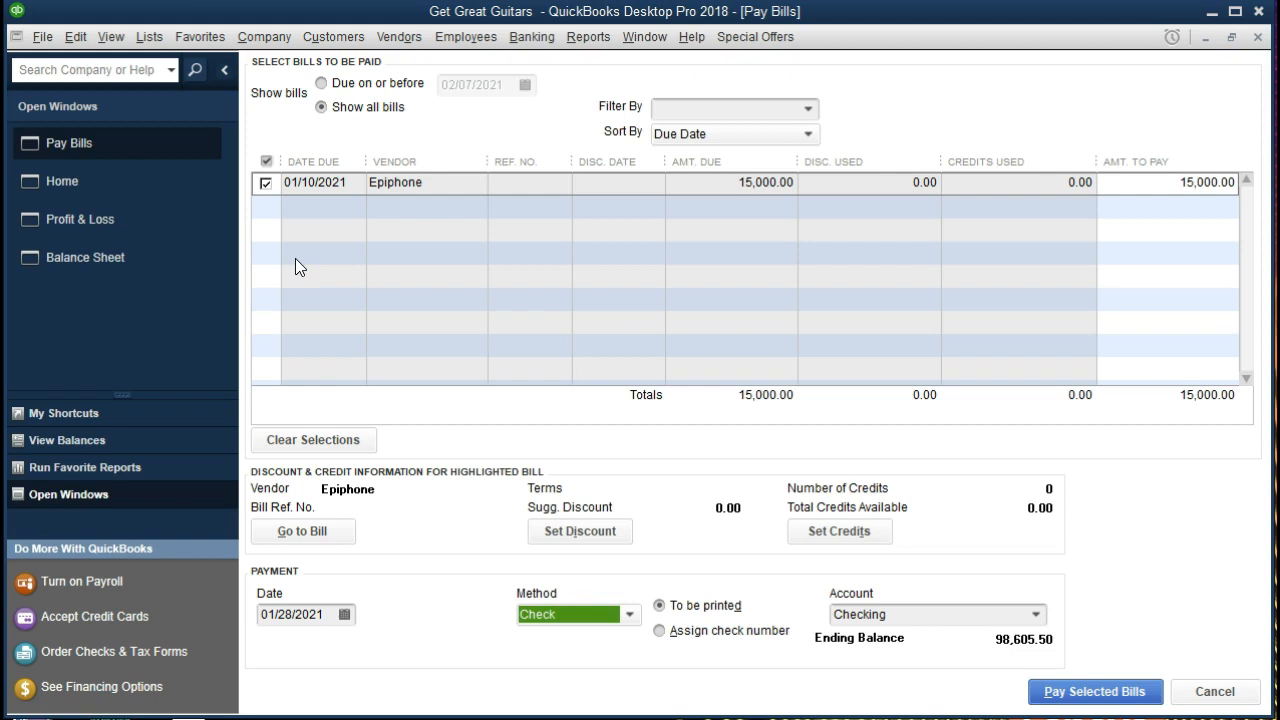
Step: Check the payment date, Check method and Checking account, and set the bill payment to Assign check number
{"action": "left_click", "coordinate": [328, 617]}
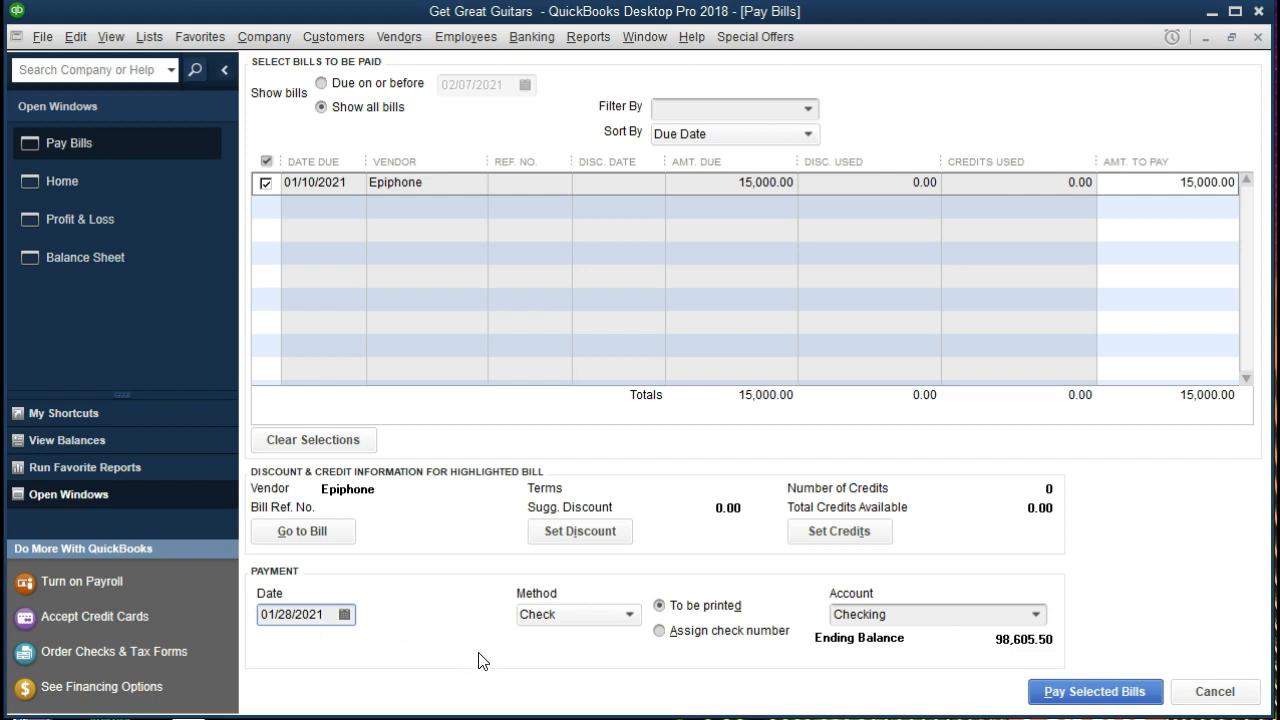
{"action": "left_click", "coordinate": [628, 614]}
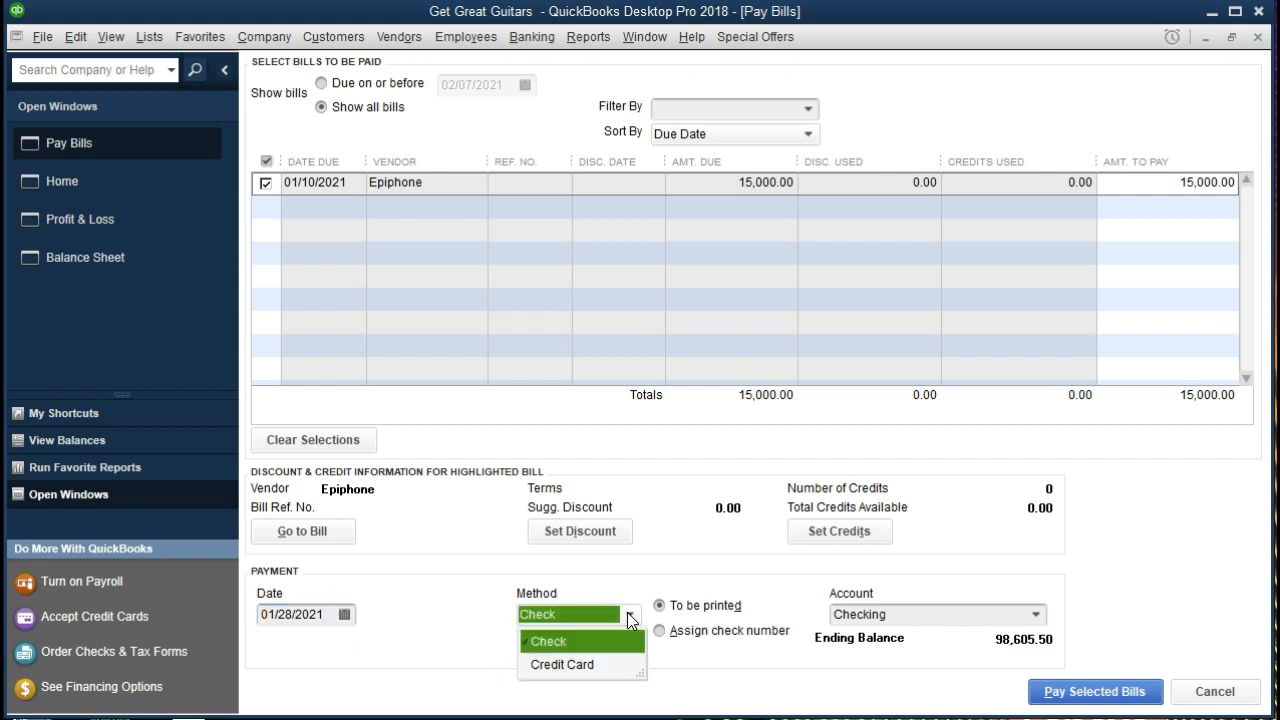
{"action": "left_click", "coordinate": [628, 614]}
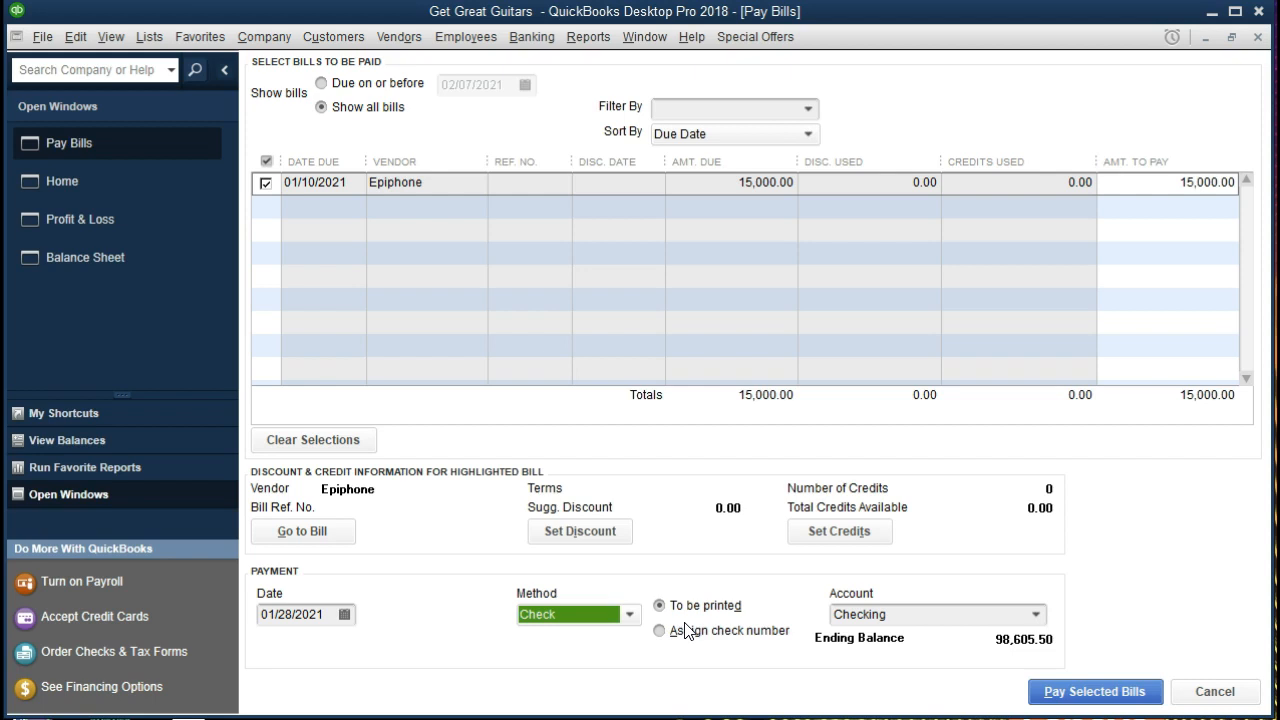
{"action": "left_click", "coordinate": [659, 632]}
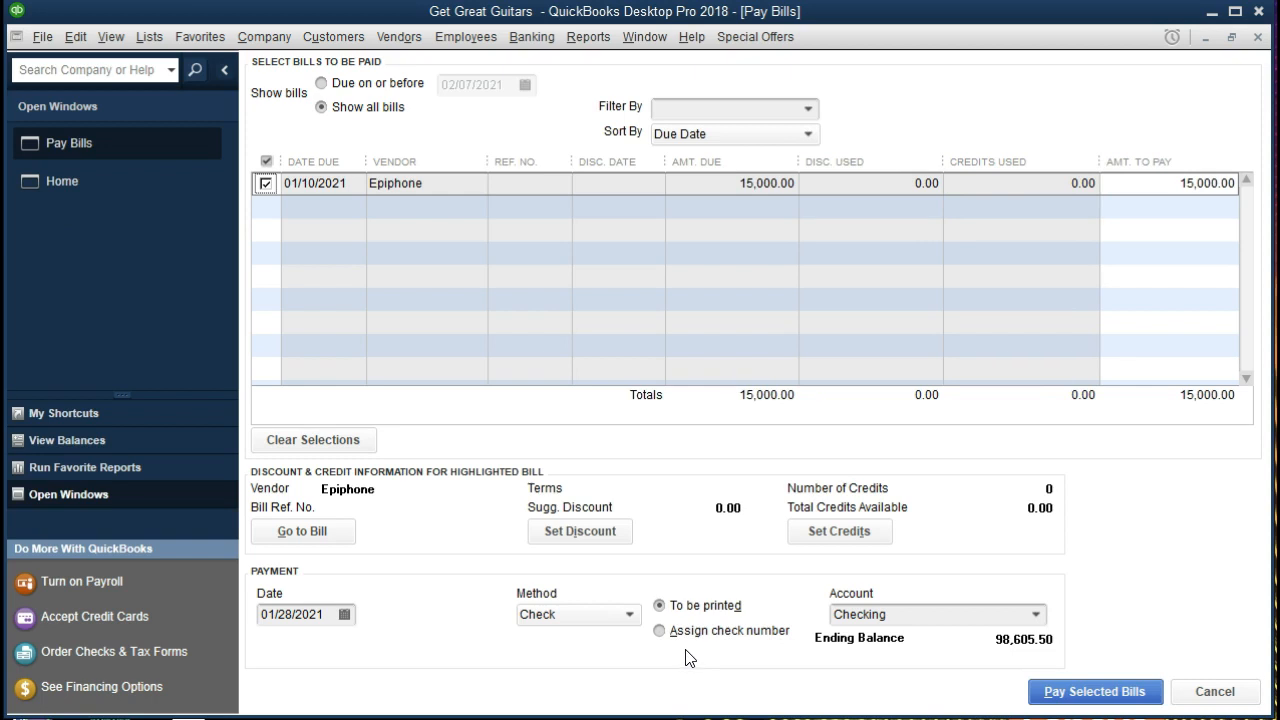
{"action": "left_click", "coordinate": [661, 633]}
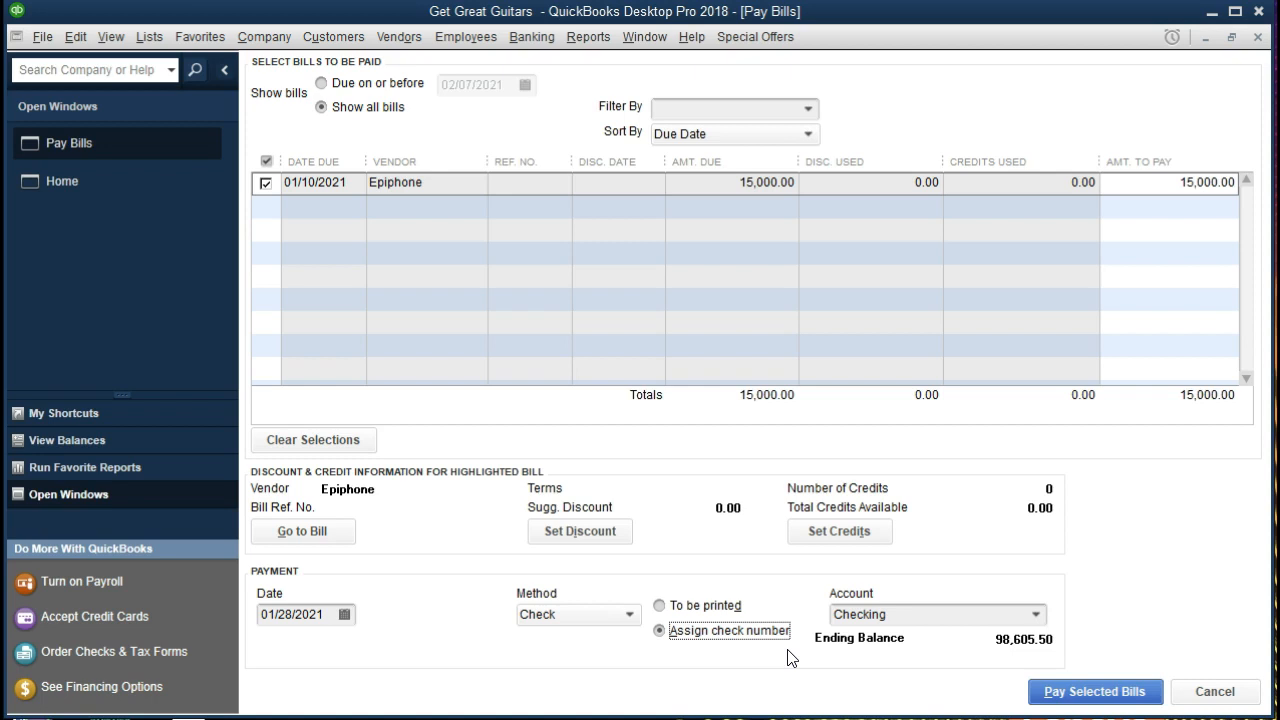
{"action": "left_click", "coordinate": [951, 612]}
{"action": "left_click", "coordinate": [1036, 614]}
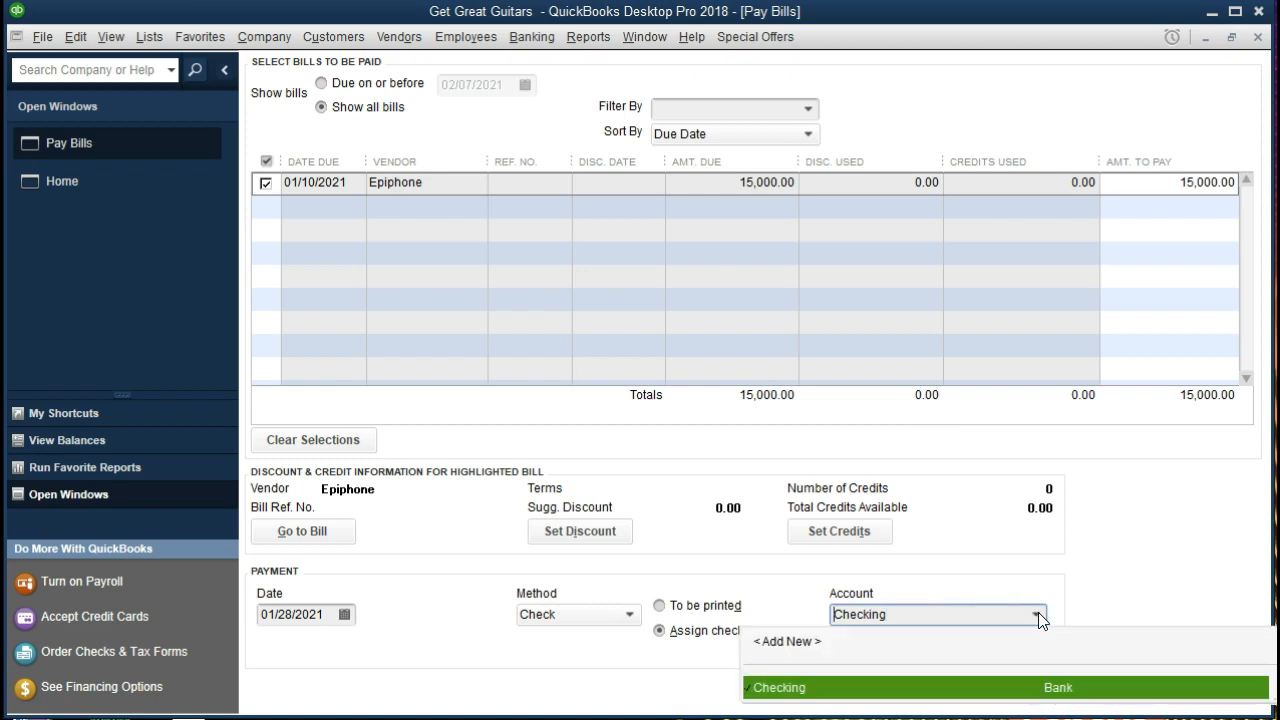
{"action": "left_click", "coordinate": [1038, 614]}
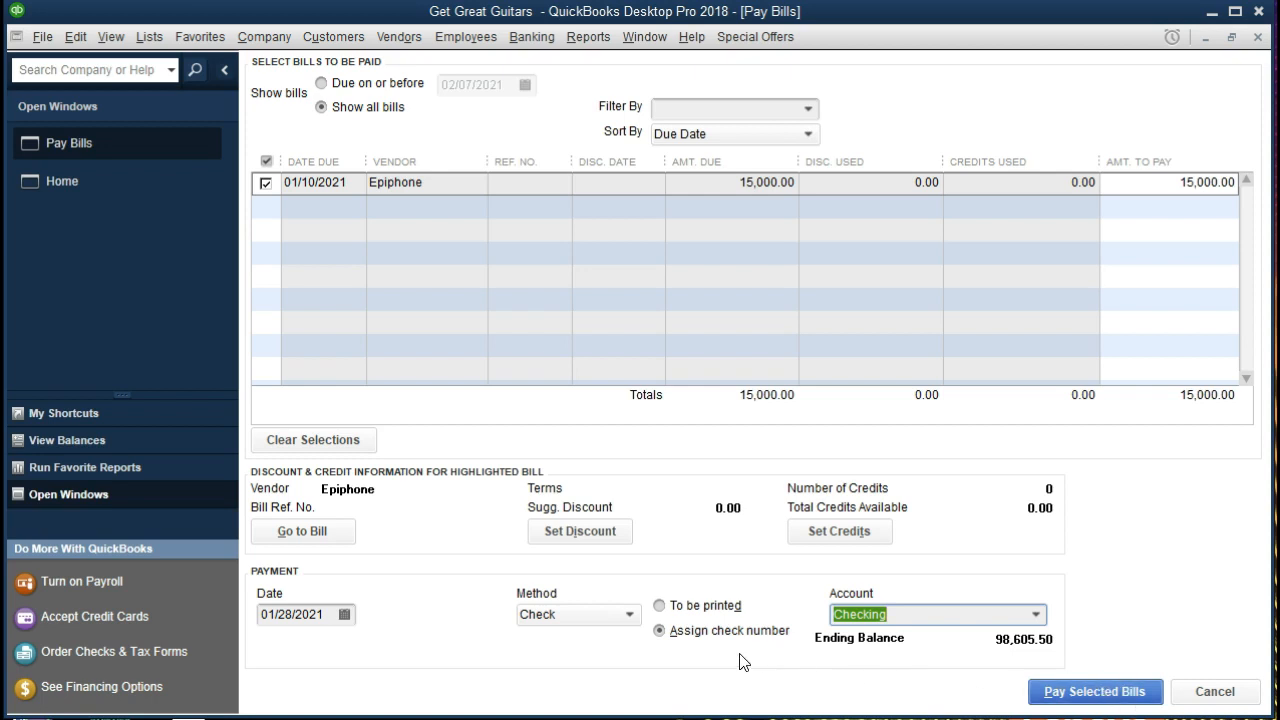
Step: Try both check numbering options for the Epiphone payment, and leave Pay Bills without recording it
{"action": "left_click", "coordinate": [1073, 694]}
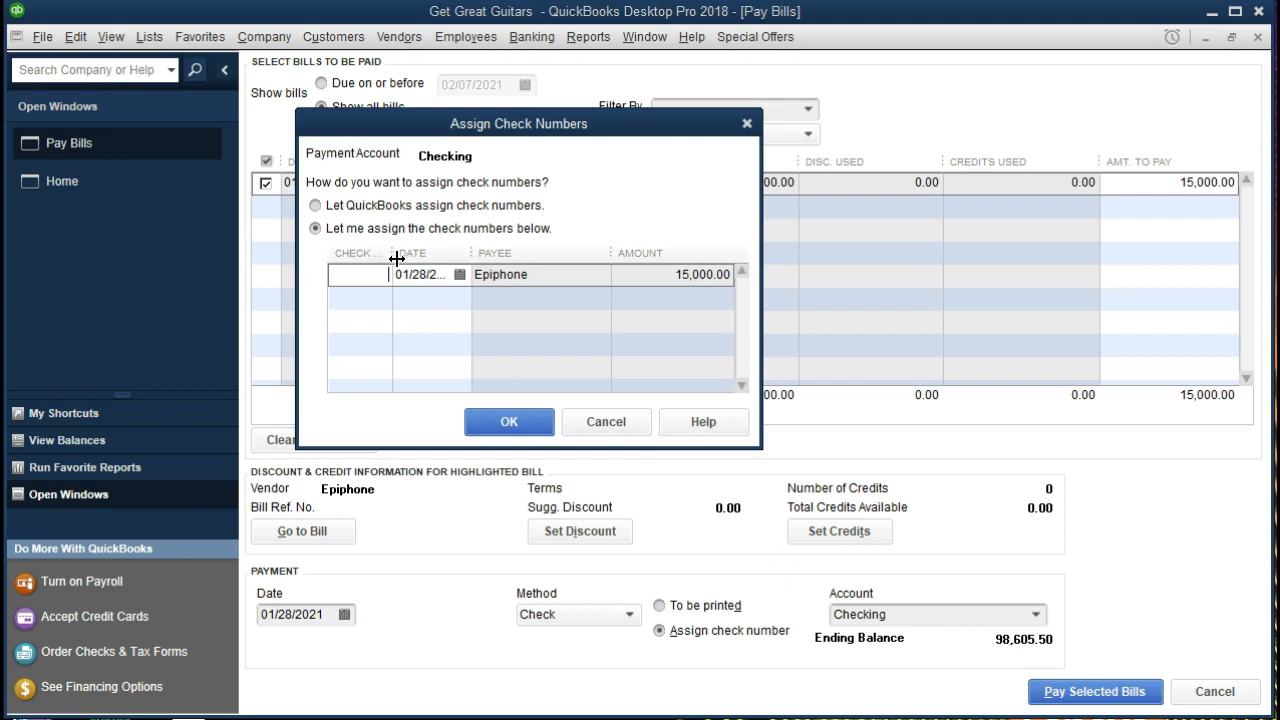
{"action": "left_click", "coordinate": [316, 207]}
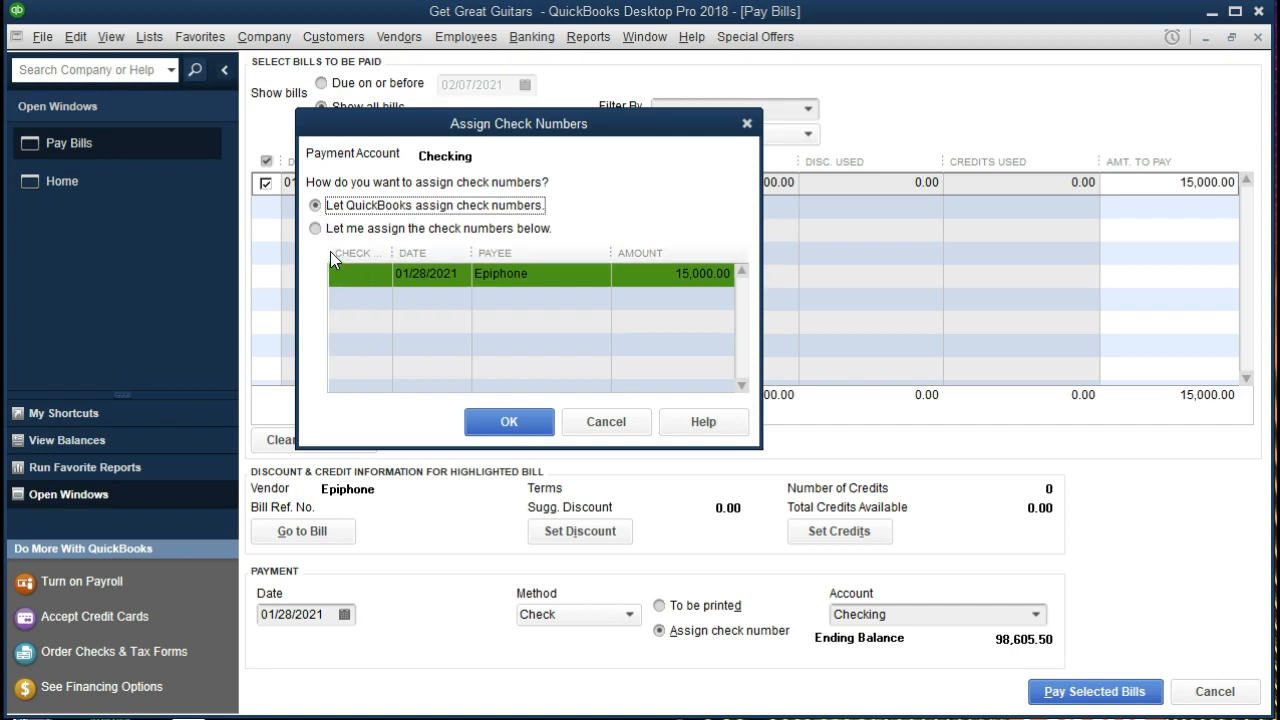
{"action": "left_click", "coordinate": [316, 229]}
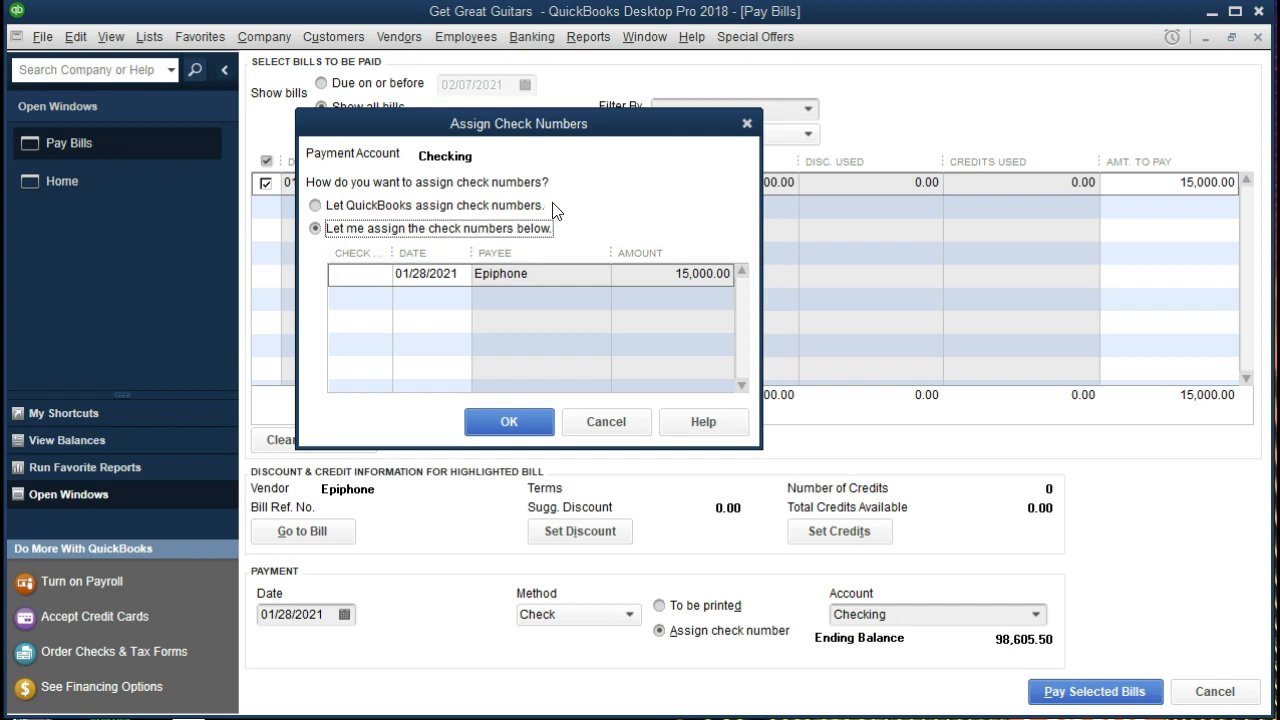
{"action": "left_click", "coordinate": [747, 124]}
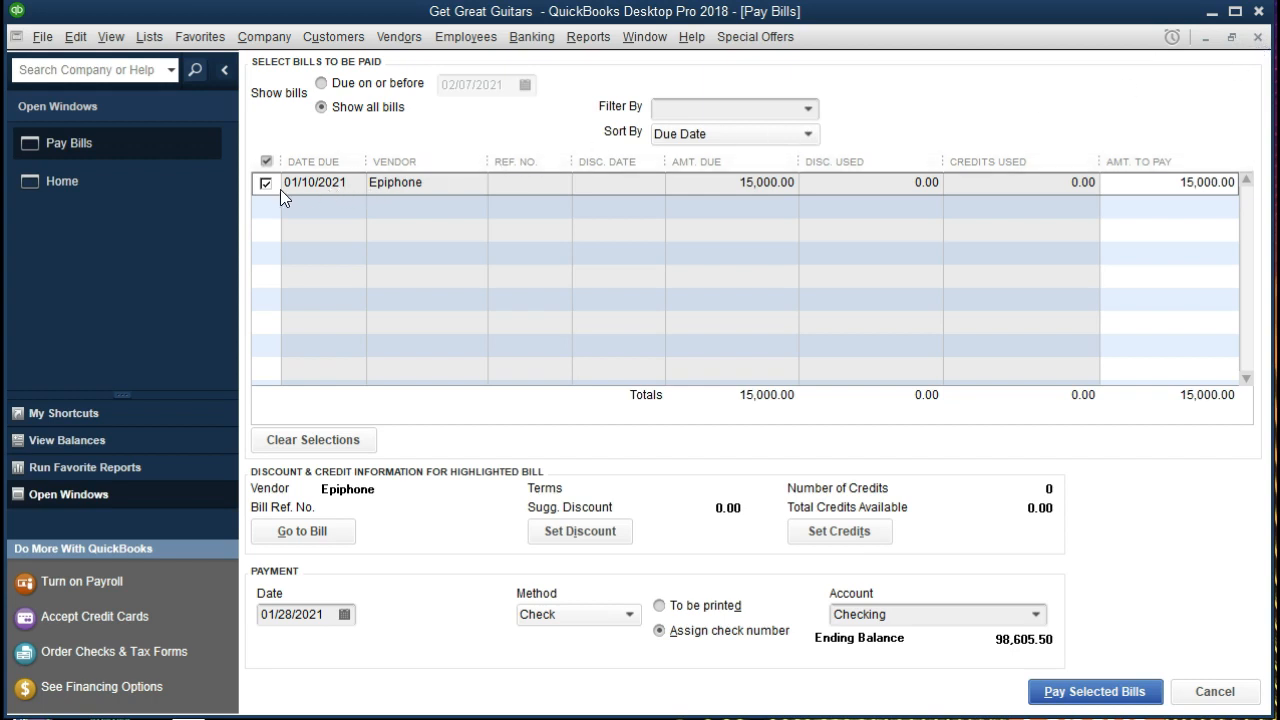
{"action": "left_click", "coordinate": [1256, 38]}
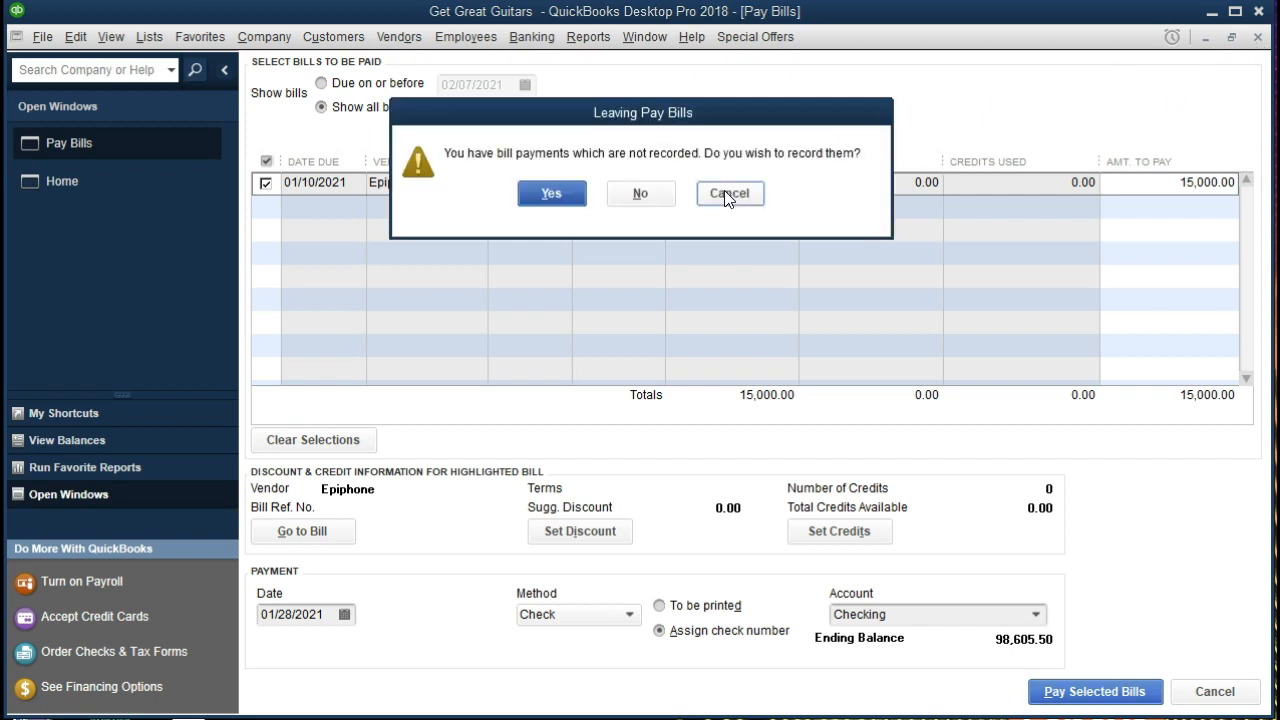
{"action": "left_click", "coordinate": [659, 199]}
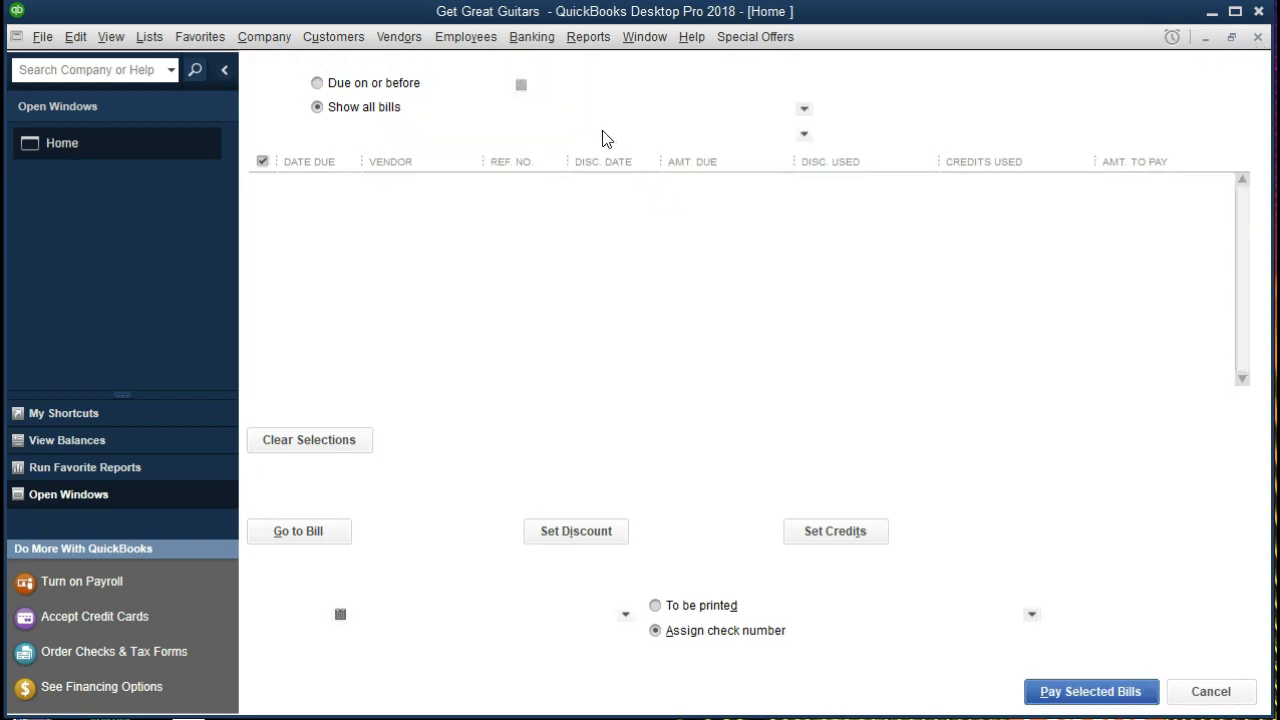
Step: Look up the last used check number in the Checking register, and close the register
{"action": "left_click", "coordinate": [523, 39]}
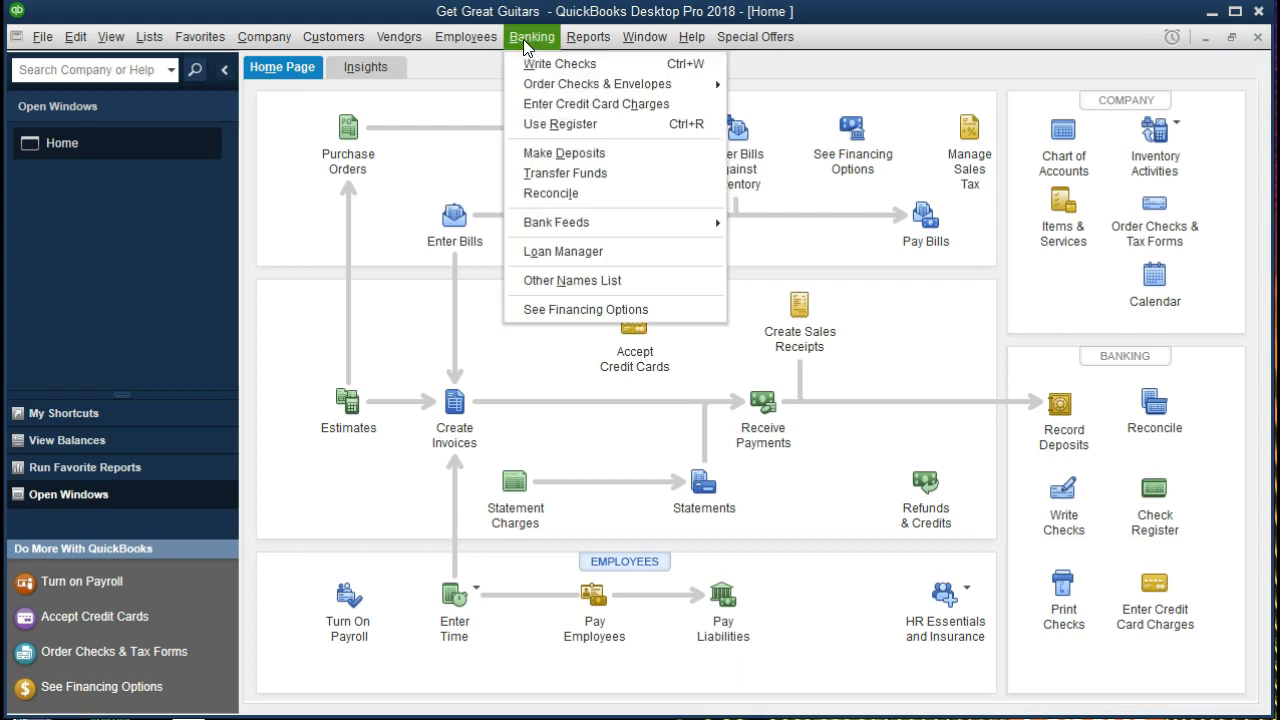
{"action": "left_click", "coordinate": [618, 132]}
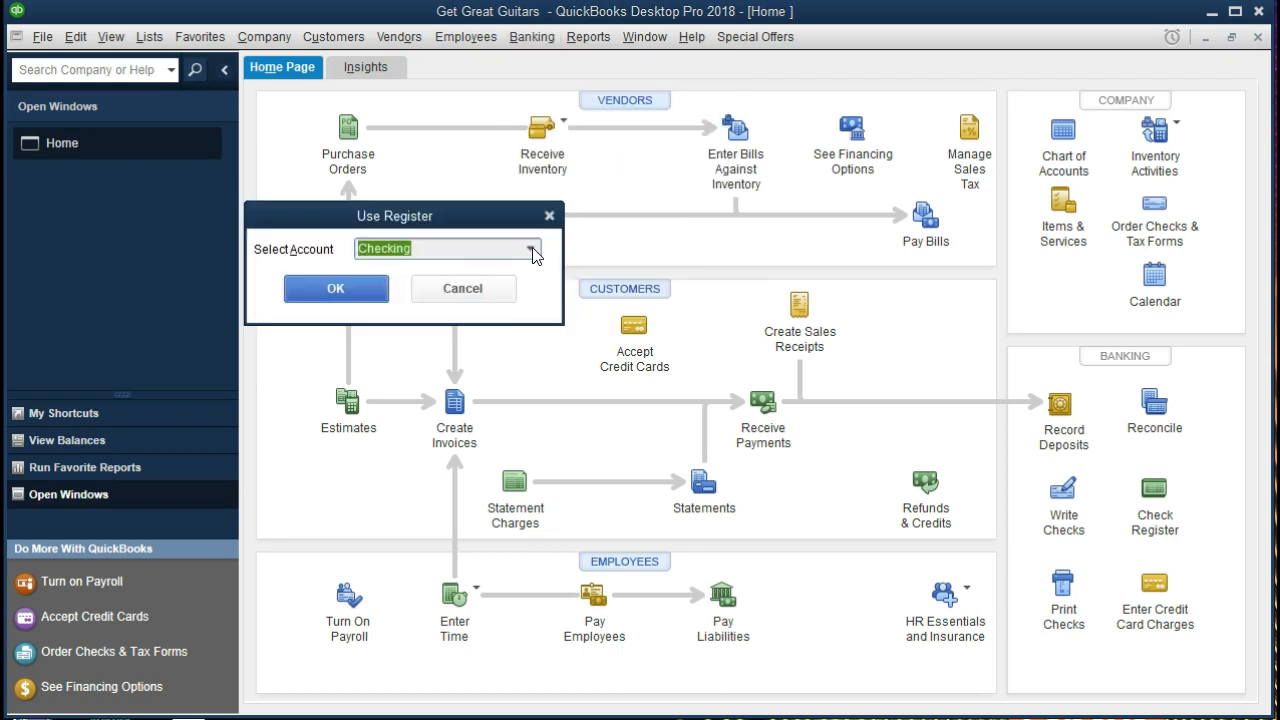
{"action": "left_click", "coordinate": [376, 290]}
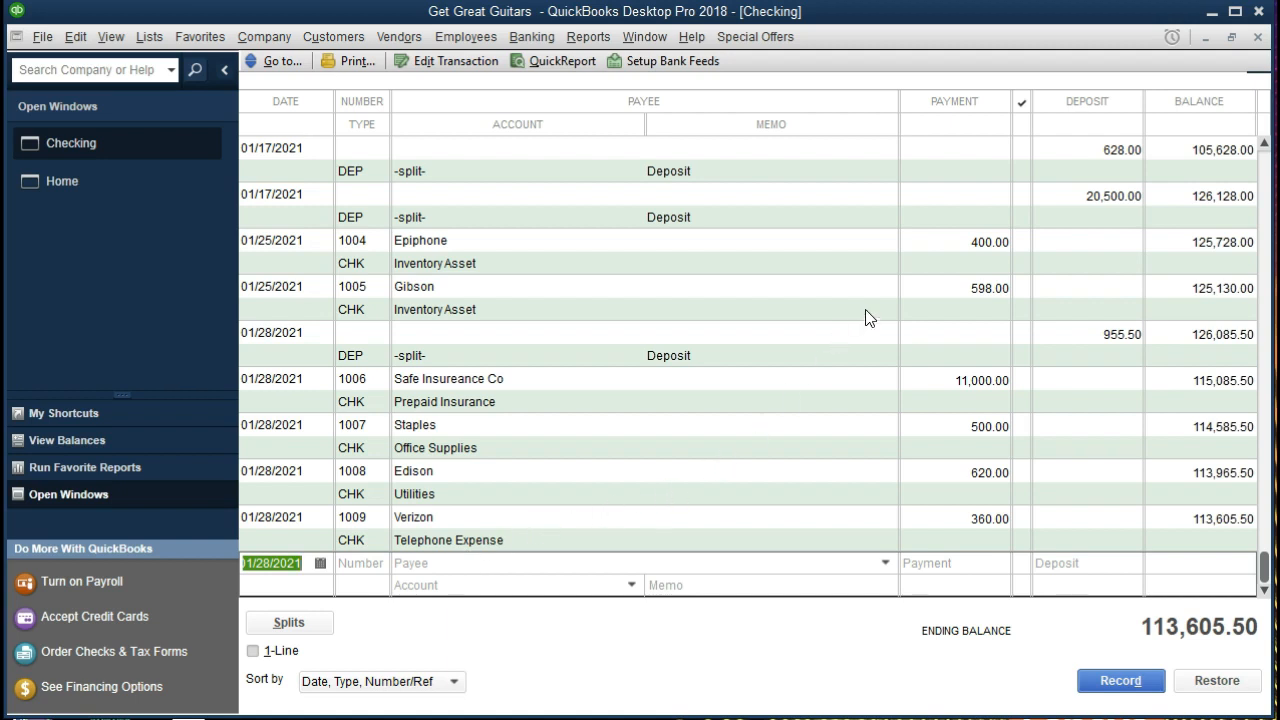
{"action": "left_click", "coordinate": [1258, 37]}
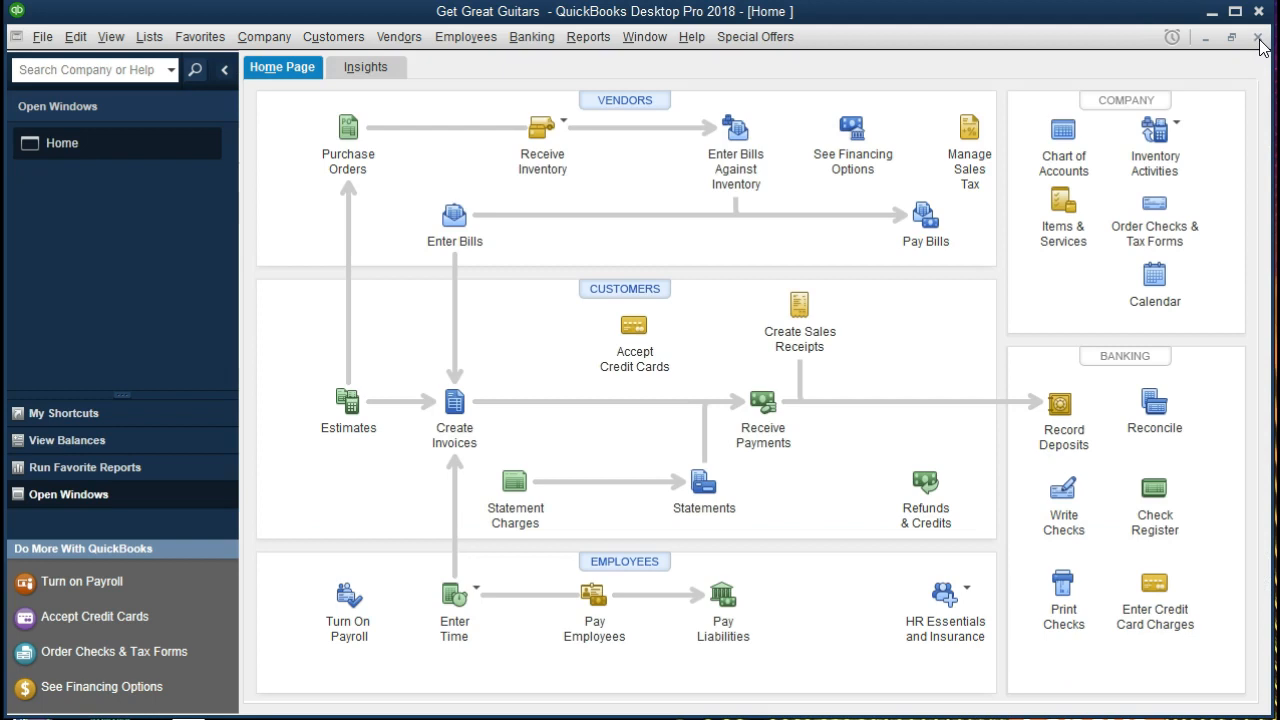
Step: Select the 15,000.00 Epiphone bill in Pay Bills and set its payment to Assign check number
{"action": "left_click", "coordinate": [925, 243]}
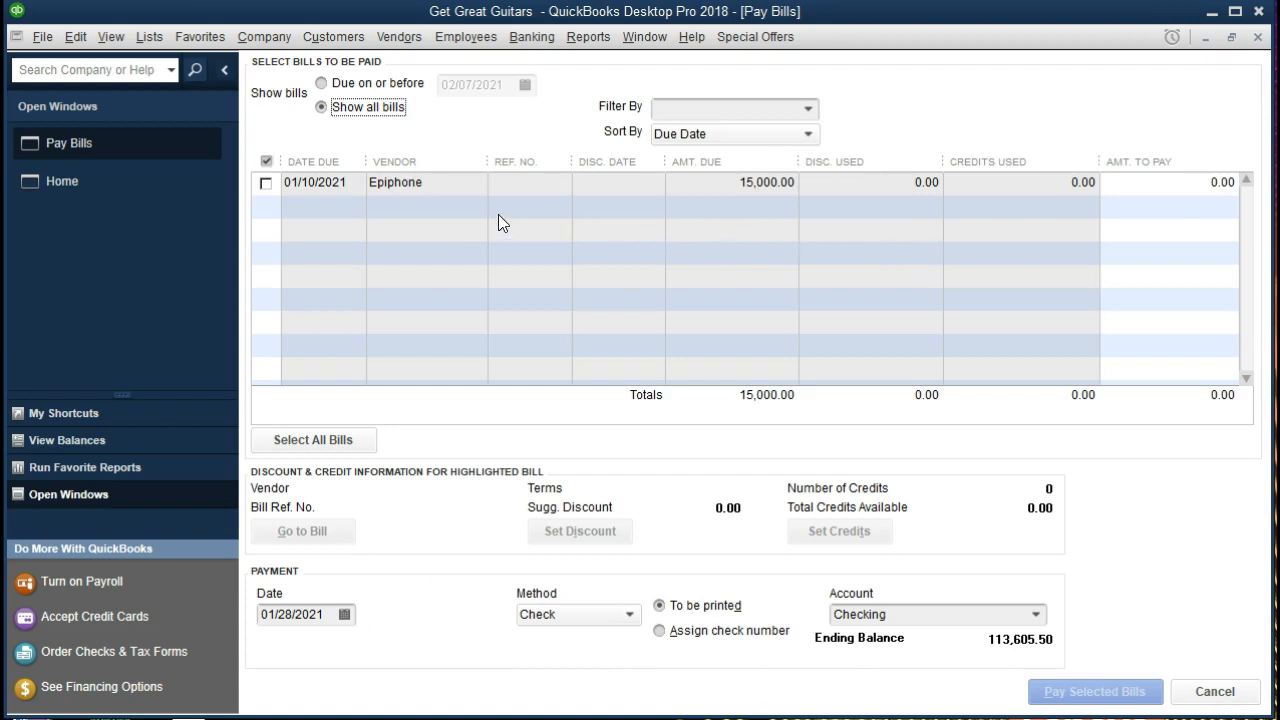
{"action": "left_click", "coordinate": [265, 183]}
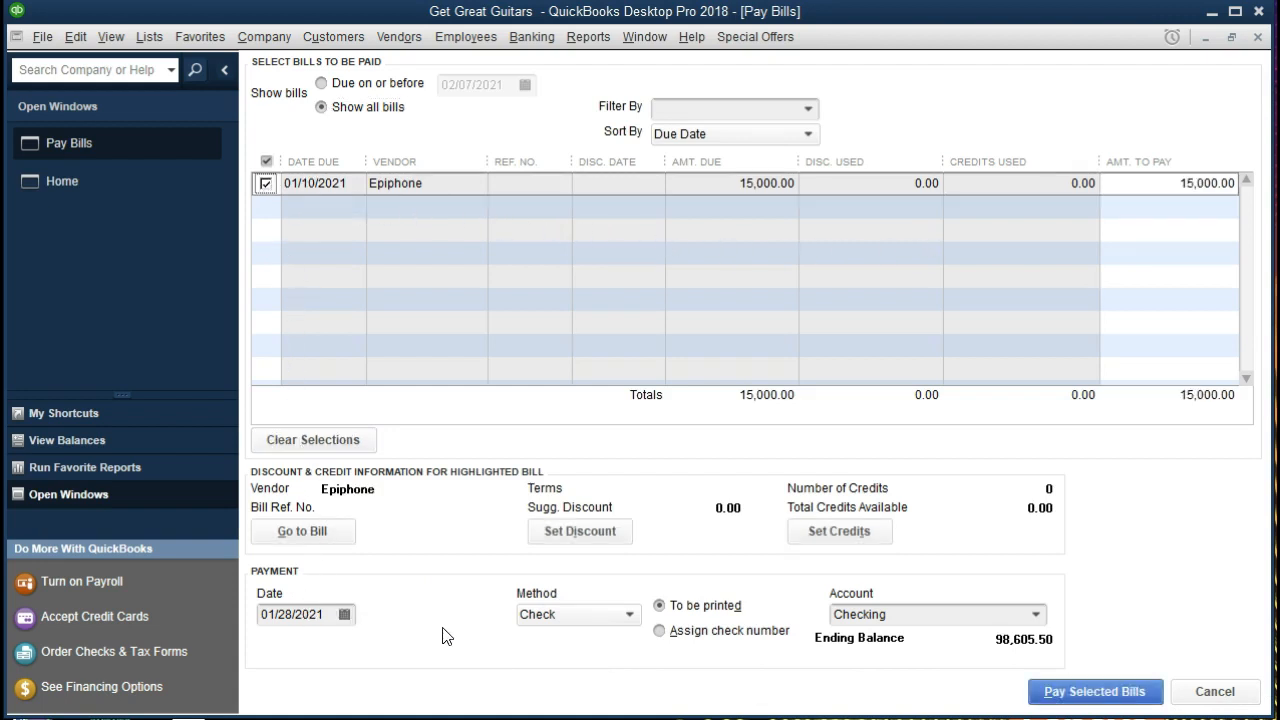
{"action": "left_click", "coordinate": [660, 631]}
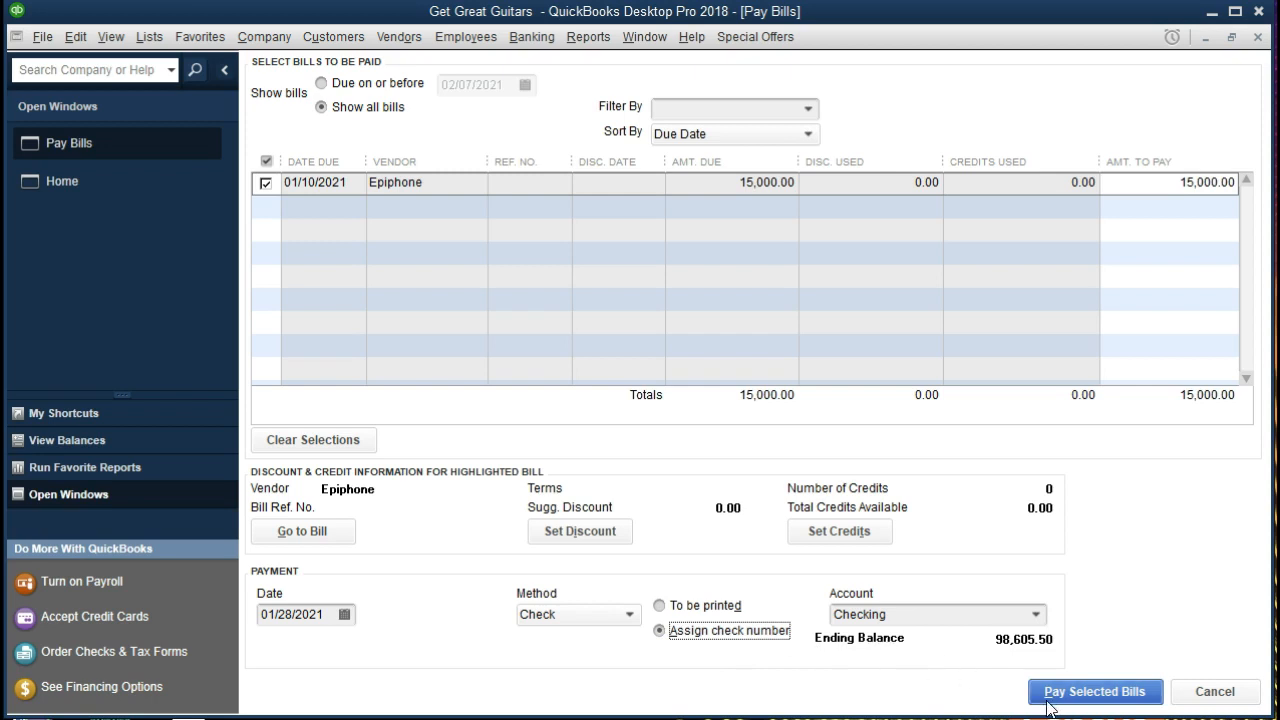
Step: Record the selected Epiphone bill payment with check number 1010, and finish the payment summary
{"action": "left_click", "coordinate": [1098, 702]}
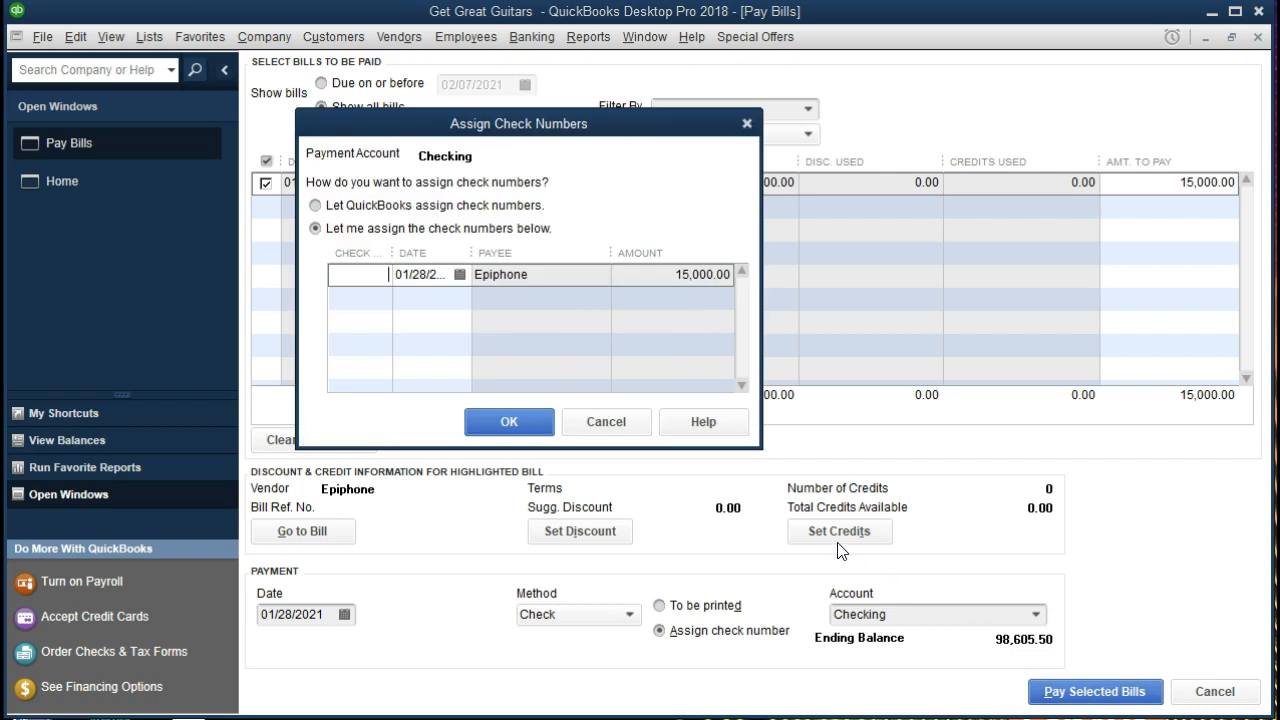
{"action": "type", "text": "1010"}
{"action": "left_click", "coordinate": [506, 422]}
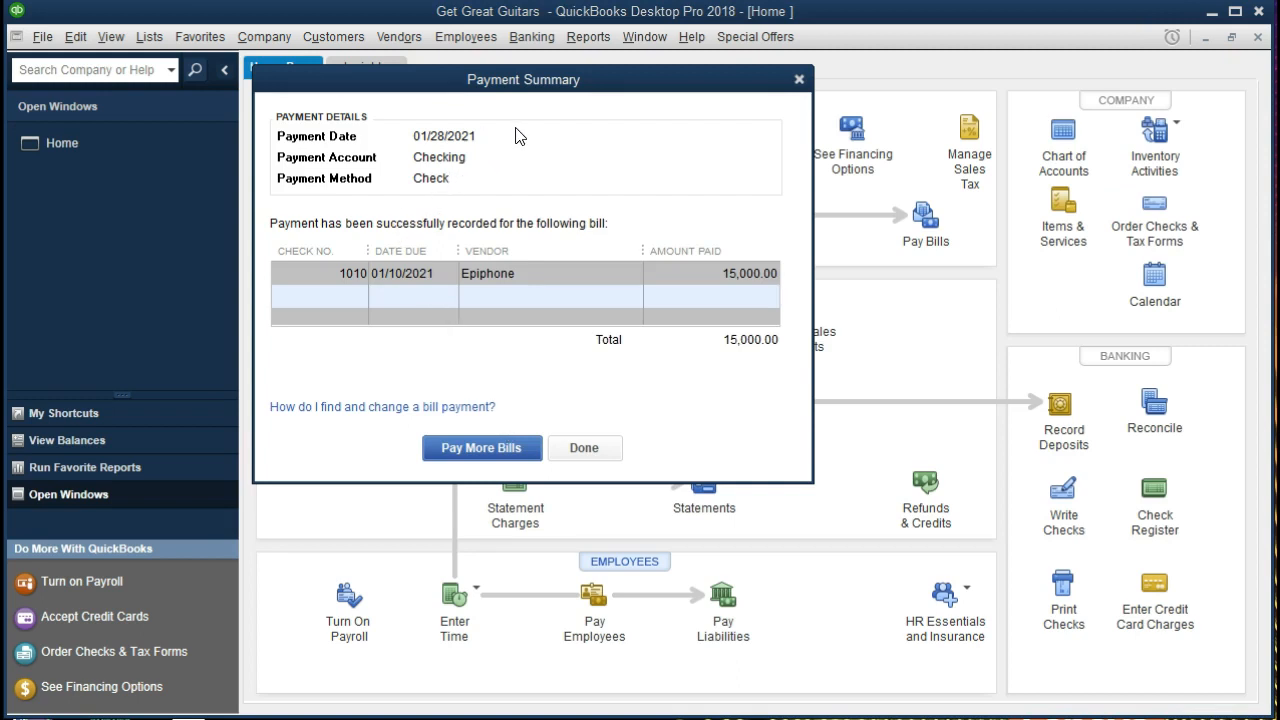
{"action": "left_click", "coordinate": [590, 449]}
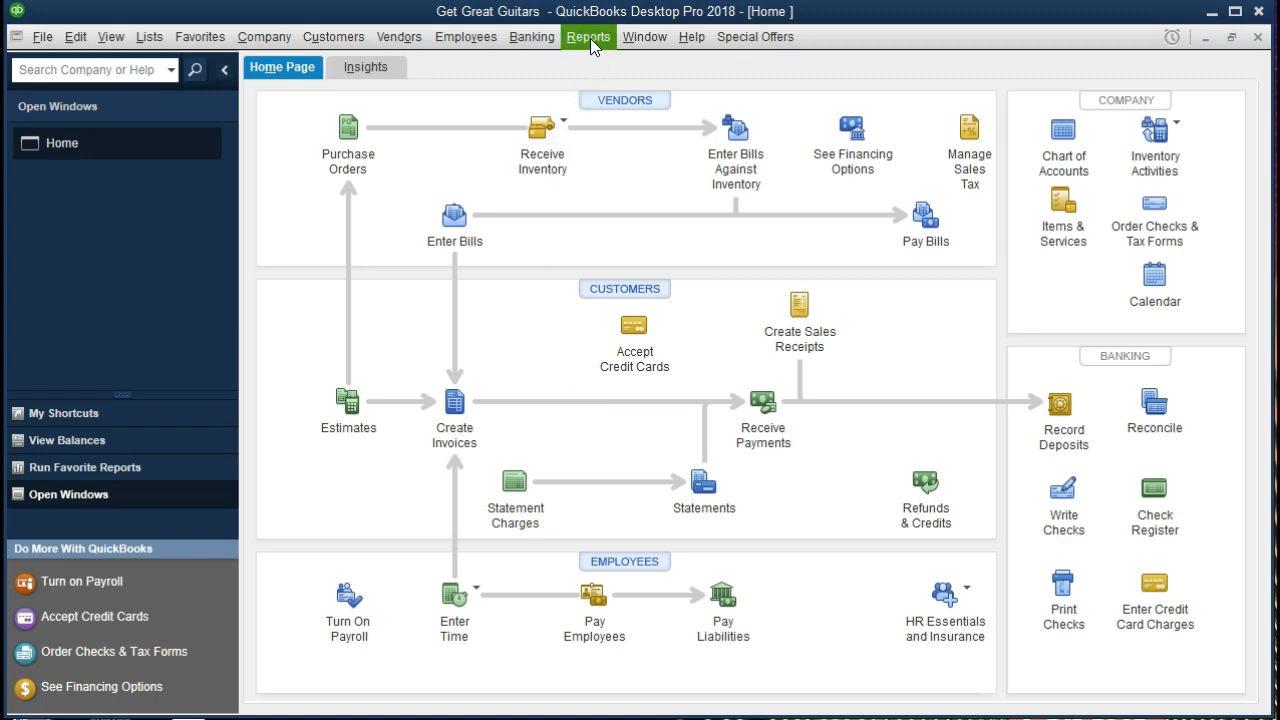
Step: Open the Checking account register to review the Epiphone bill payment
{"action": "left_click", "coordinate": [519, 40]}
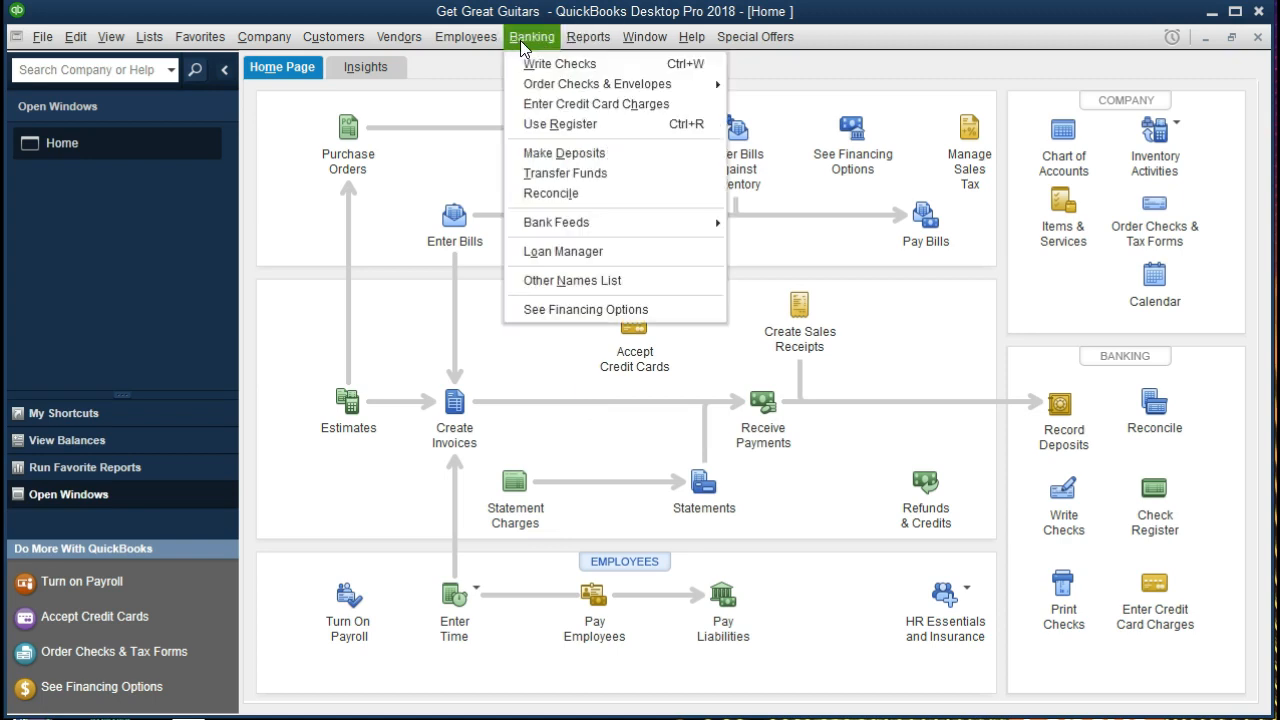
{"action": "left_click", "coordinate": [623, 135]}
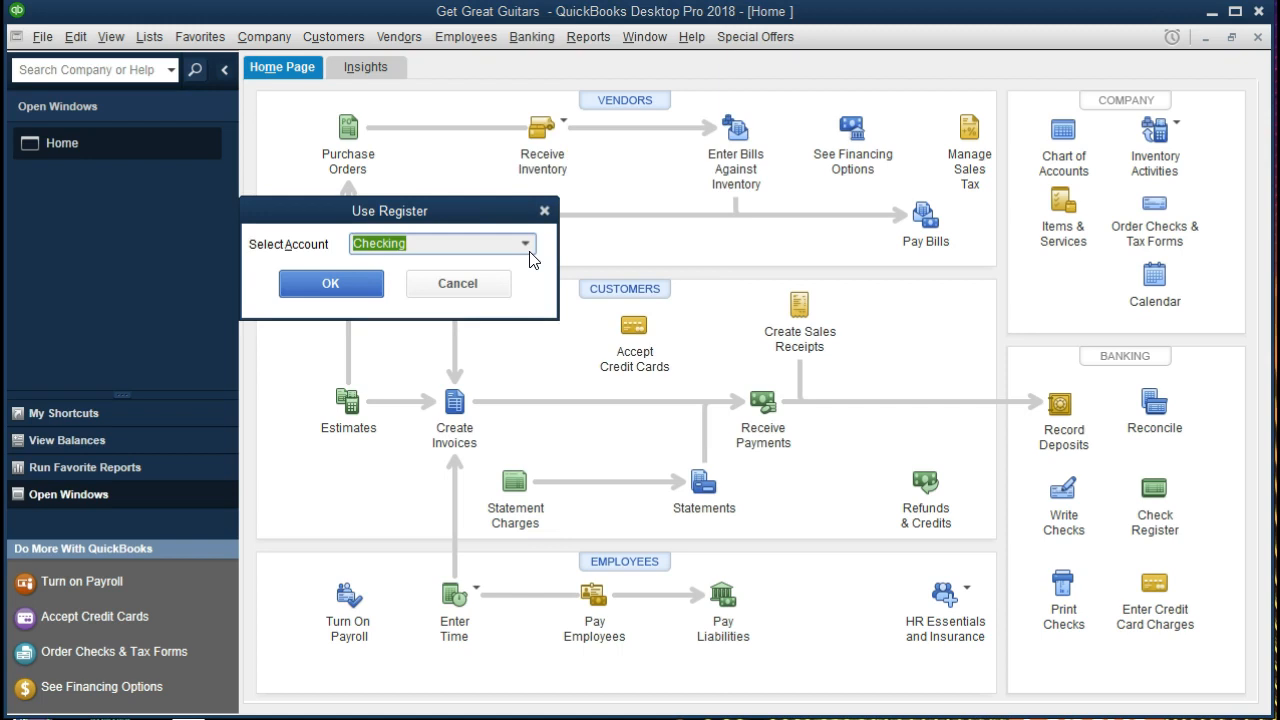
{"action": "left_click", "coordinate": [371, 292]}
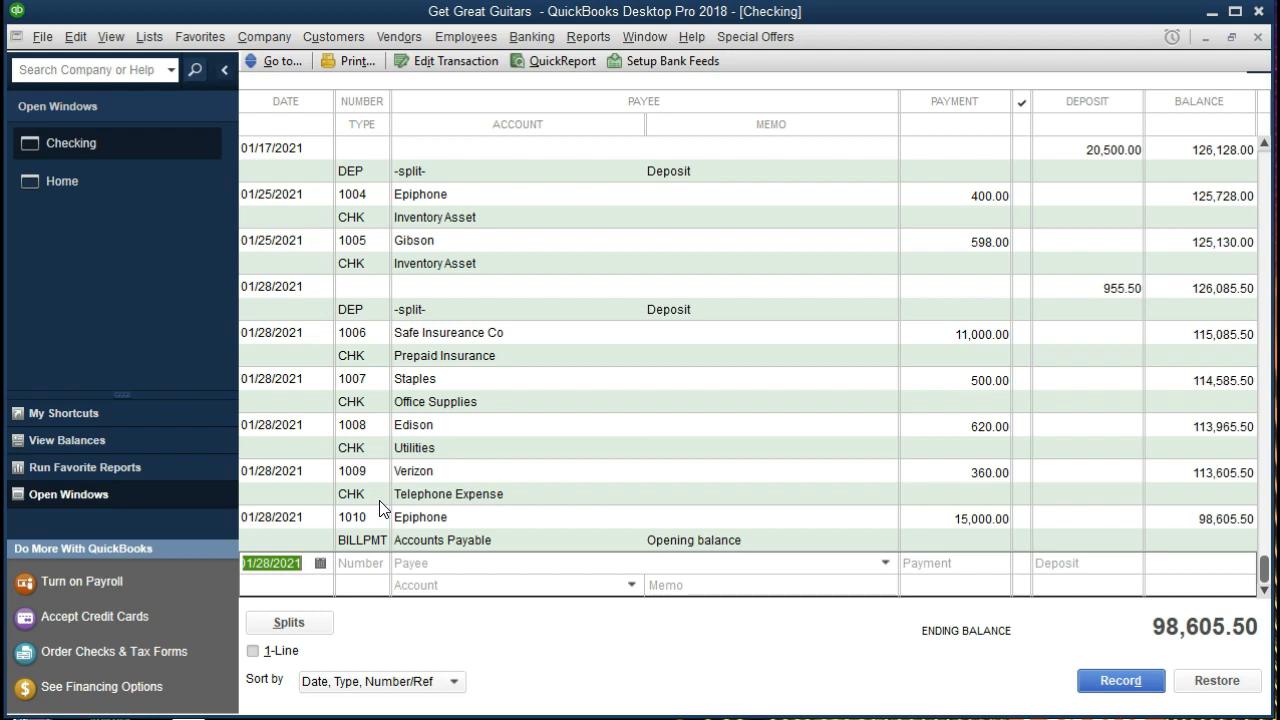
Step: Open the Balance Sheet Standard report and its customization settings
{"action": "left_click", "coordinate": [604, 39]}
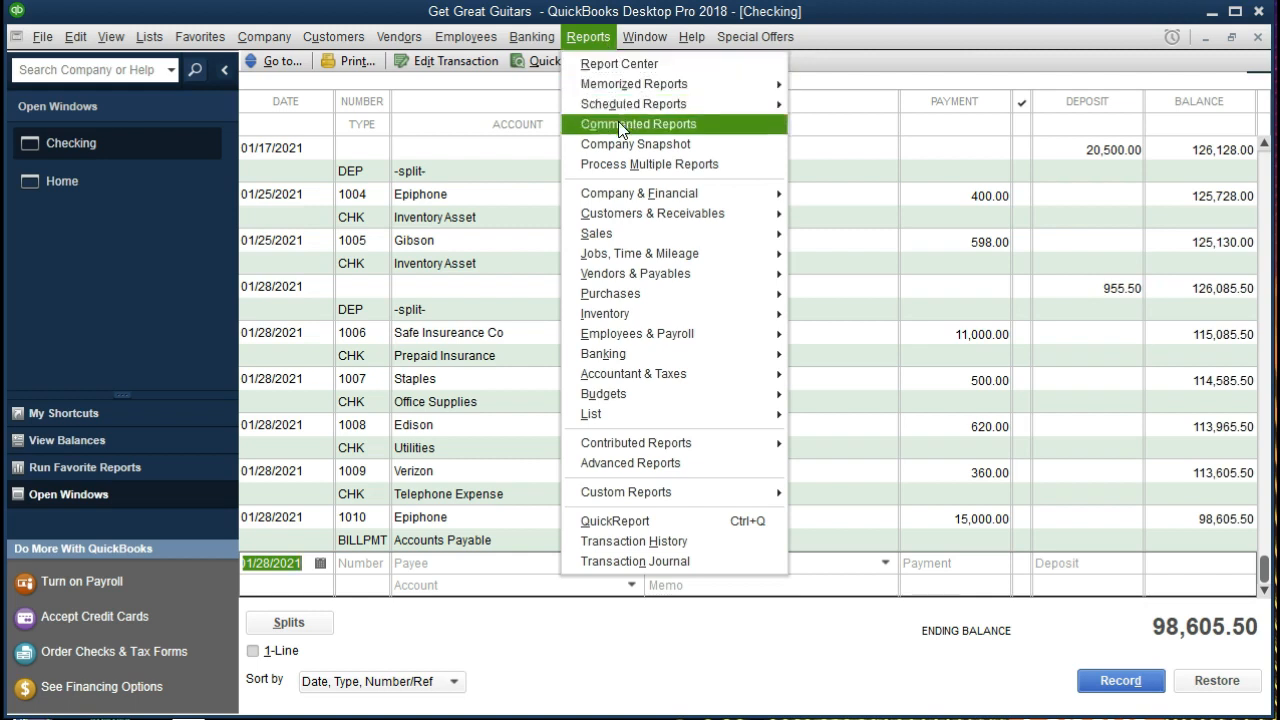
{"action": "mouse_move", "coordinate": [701, 193]}
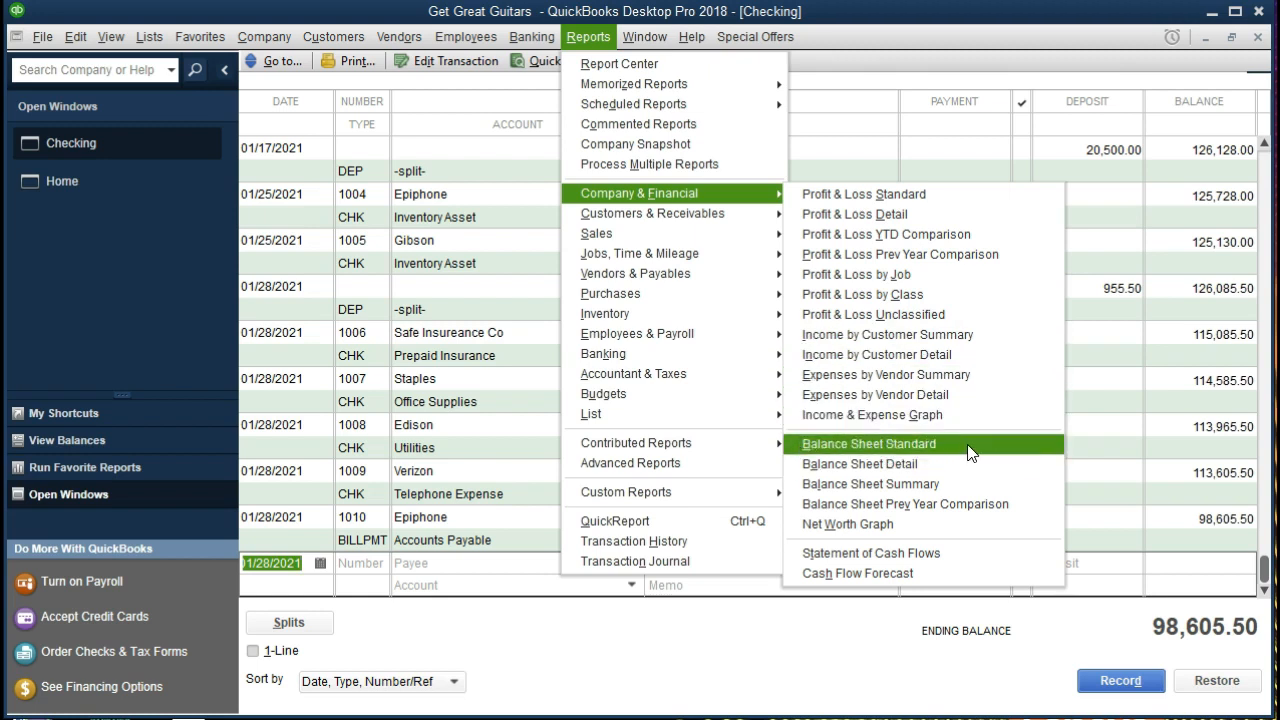
{"action": "left_click", "coordinate": [893, 446]}
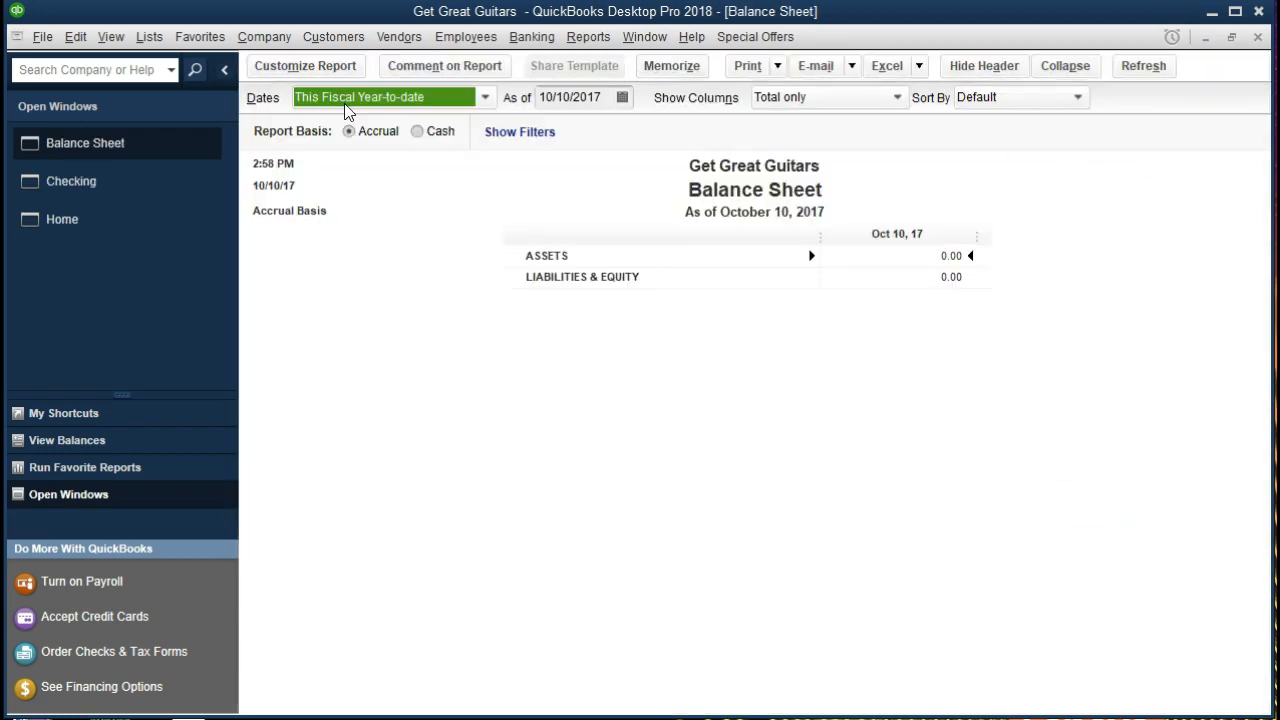
{"action": "left_click", "coordinate": [319, 67]}
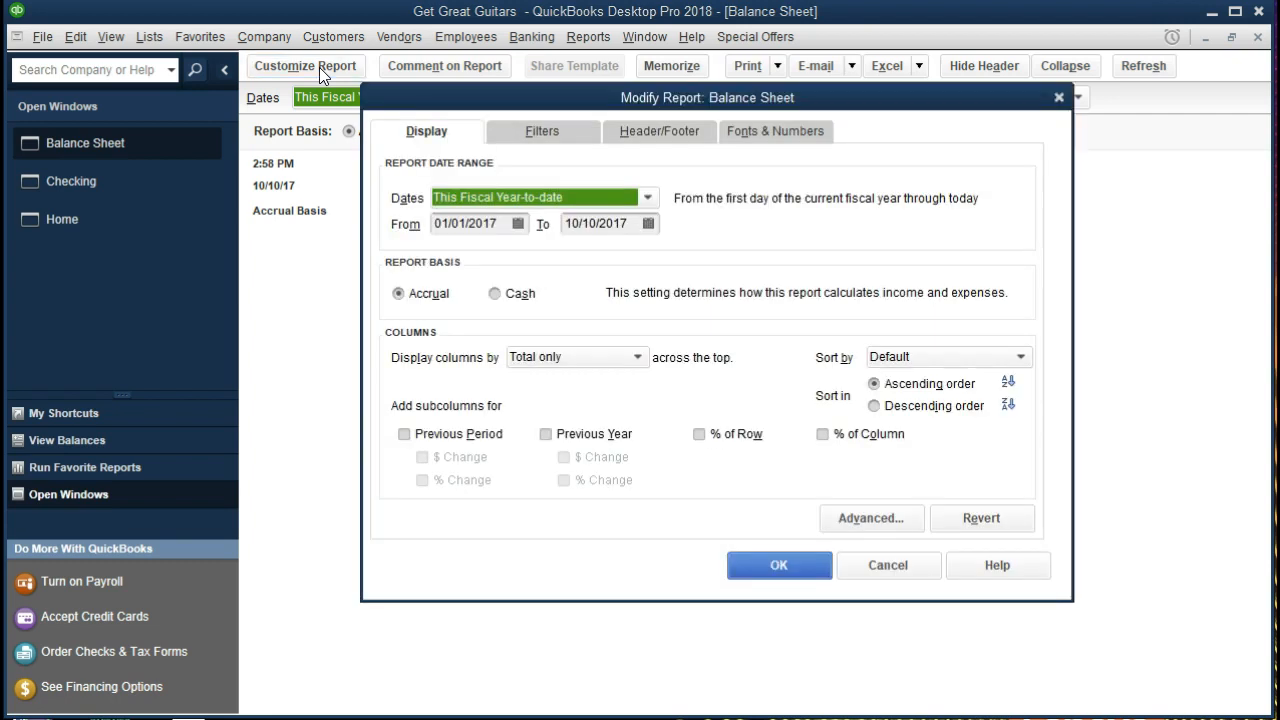
{"action": "key", "text": "Tab"}
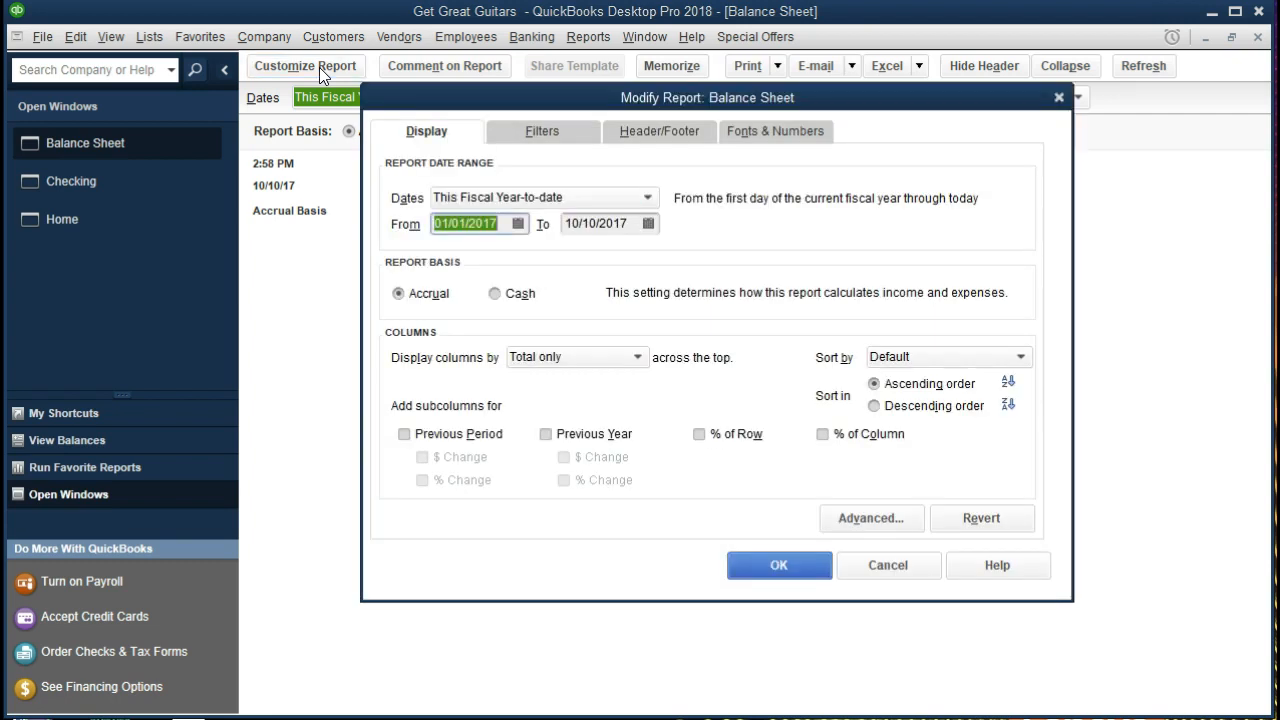
{"action": "type", "text": "01/01/2017"}
{"action": "key", "text": "Tab"}
{"action": "type", "text": "123117"}
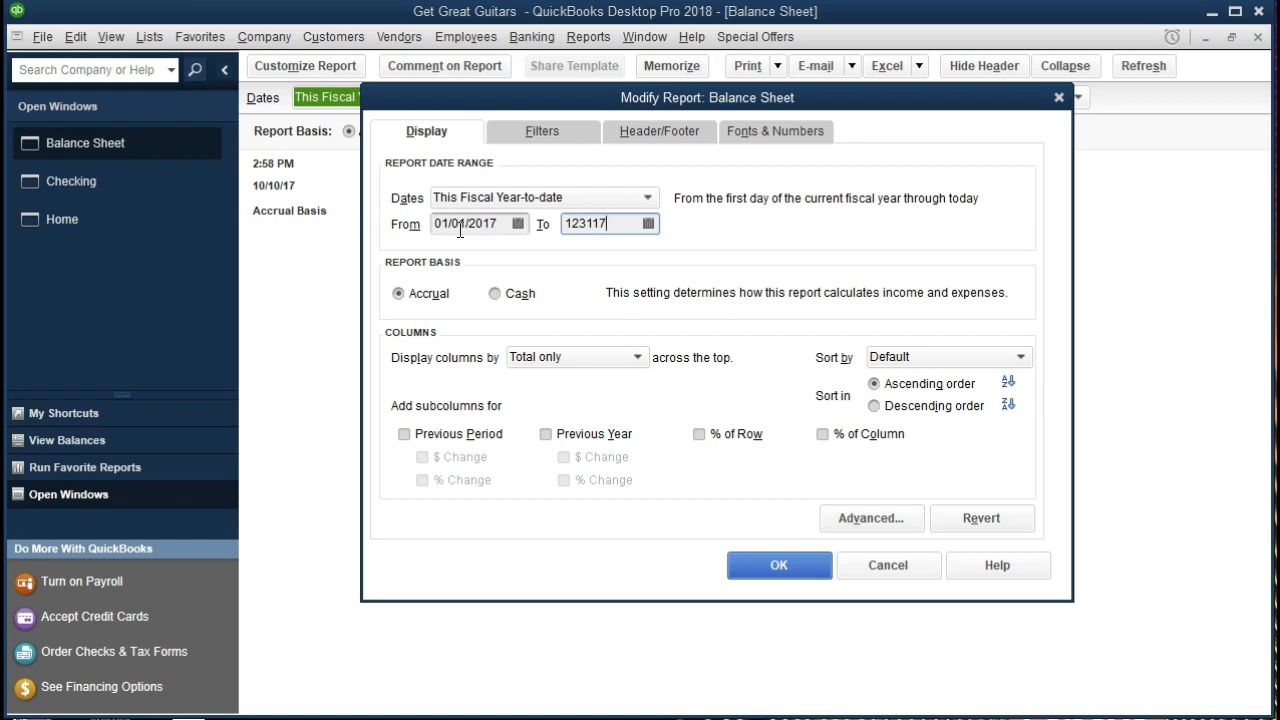
Step: Set the Balance Sheet's date range from 01/01/2021 to 12/31/2021, and apply it
{"action": "left_click", "coordinate": [507, 221]}
{"action": "key", "text": "BackSpace"}
{"action": "key", "text": "BackSpace"}
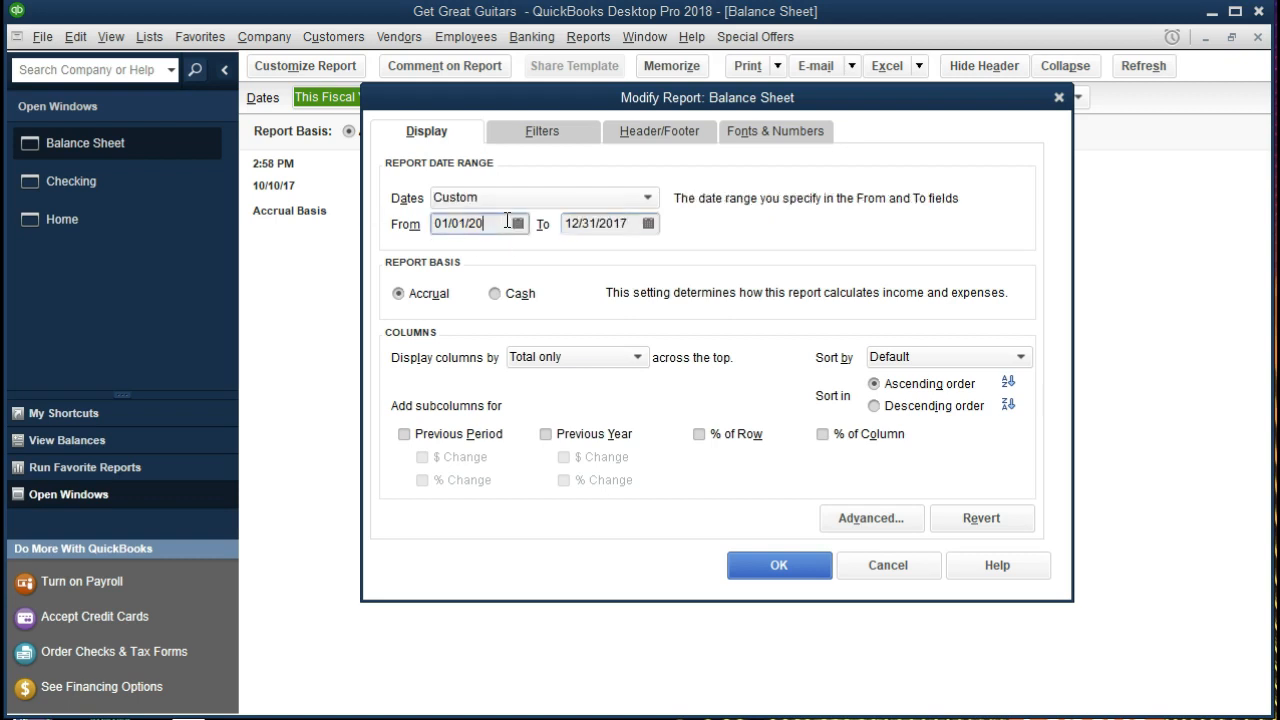
{"action": "type", "text": "21"}
{"action": "key", "text": "Tab"}
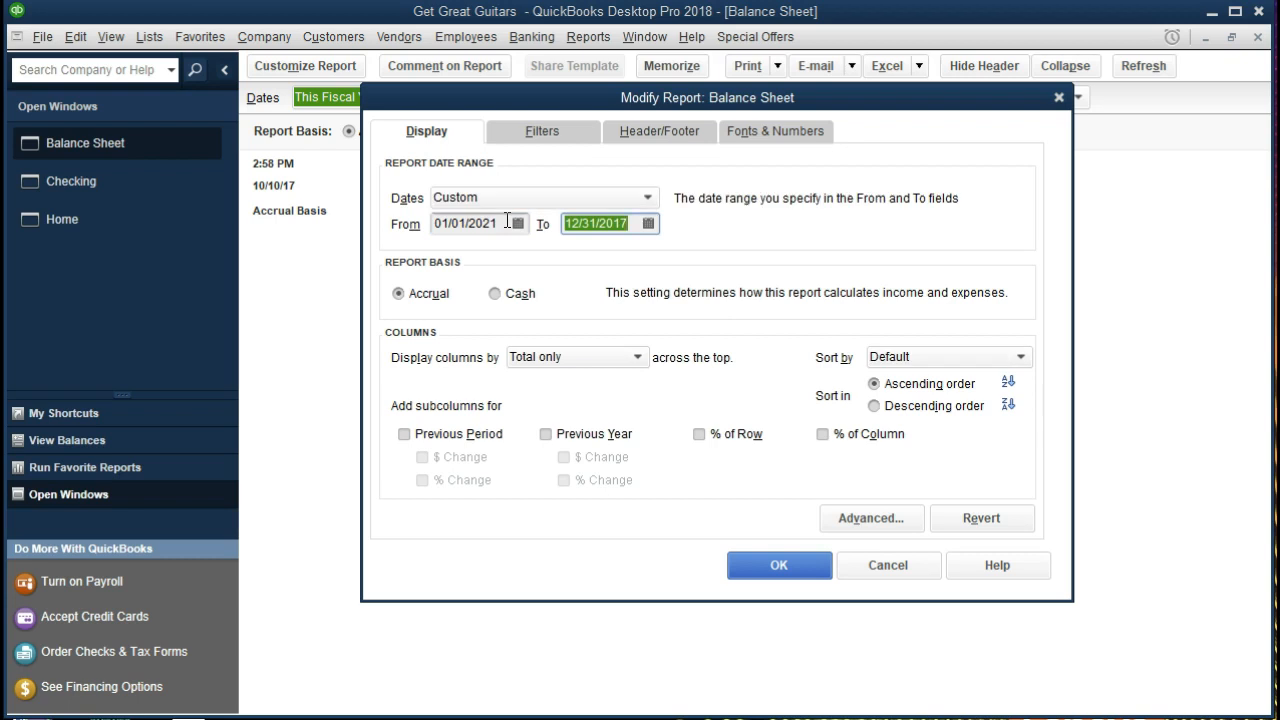
{"action": "type", "text": "123121"}
{"action": "key", "text": "Tab"}
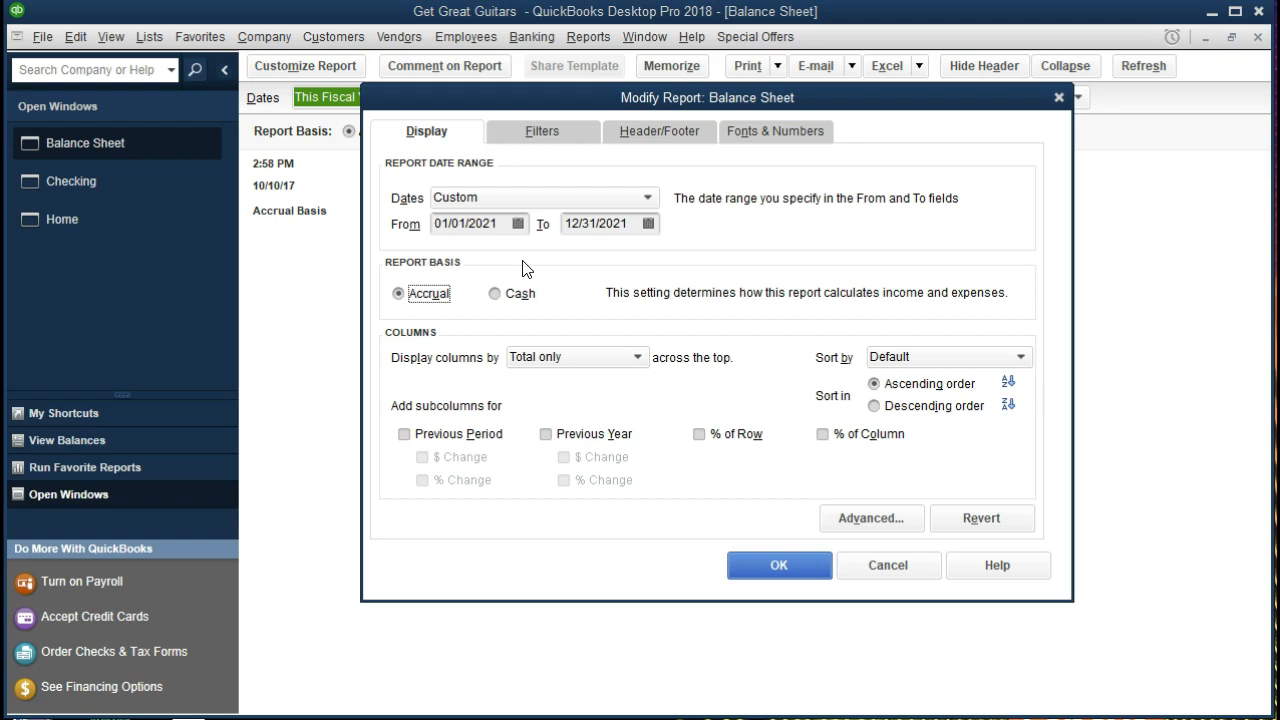
{"action": "left_click", "coordinate": [772, 567]}
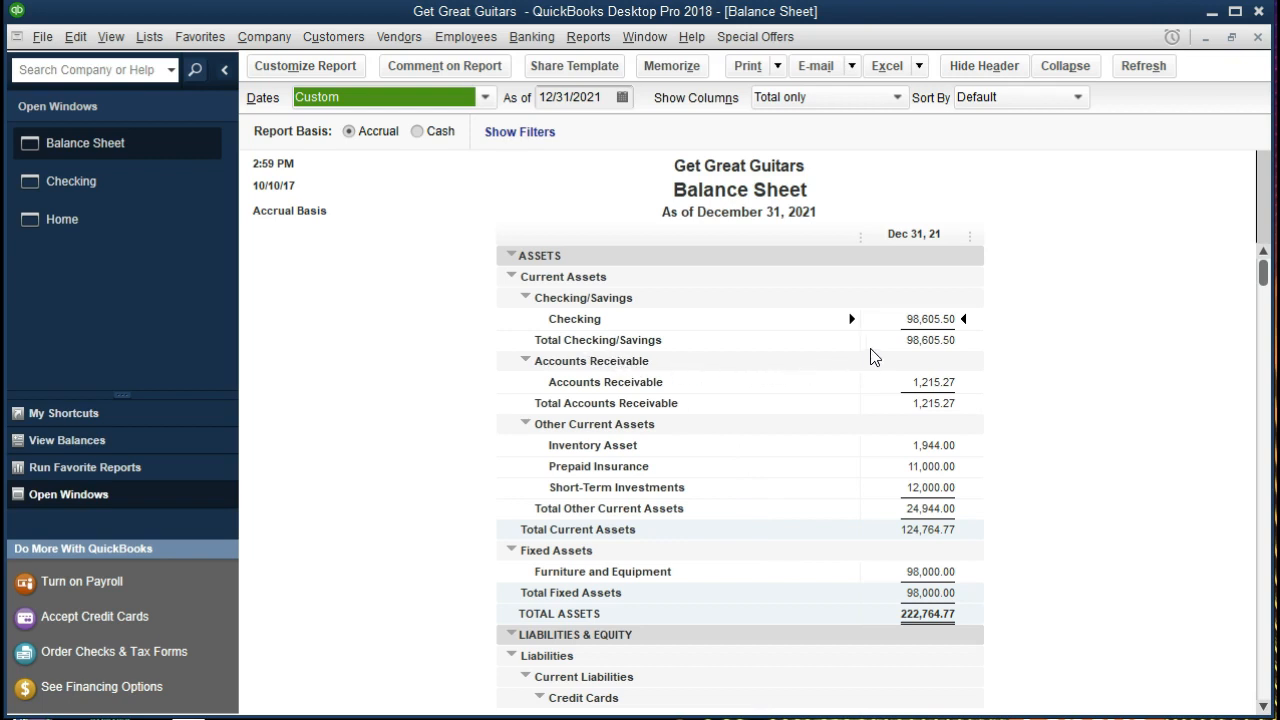
Step: Trace the Balance Sheet's Checking balance to the Epiphone bill payment check, and return to the Balance Sheet
{"action": "double_click", "coordinate": [931, 318]}
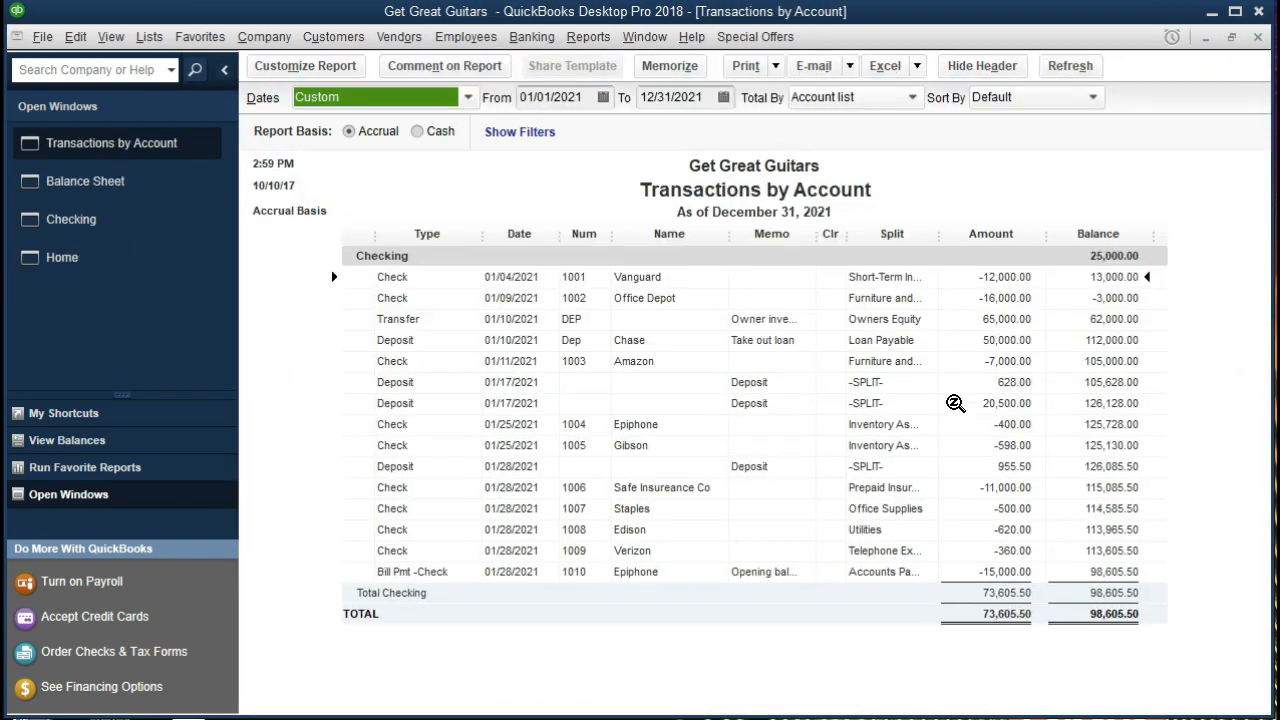
{"action": "left_click", "coordinate": [975, 572]}
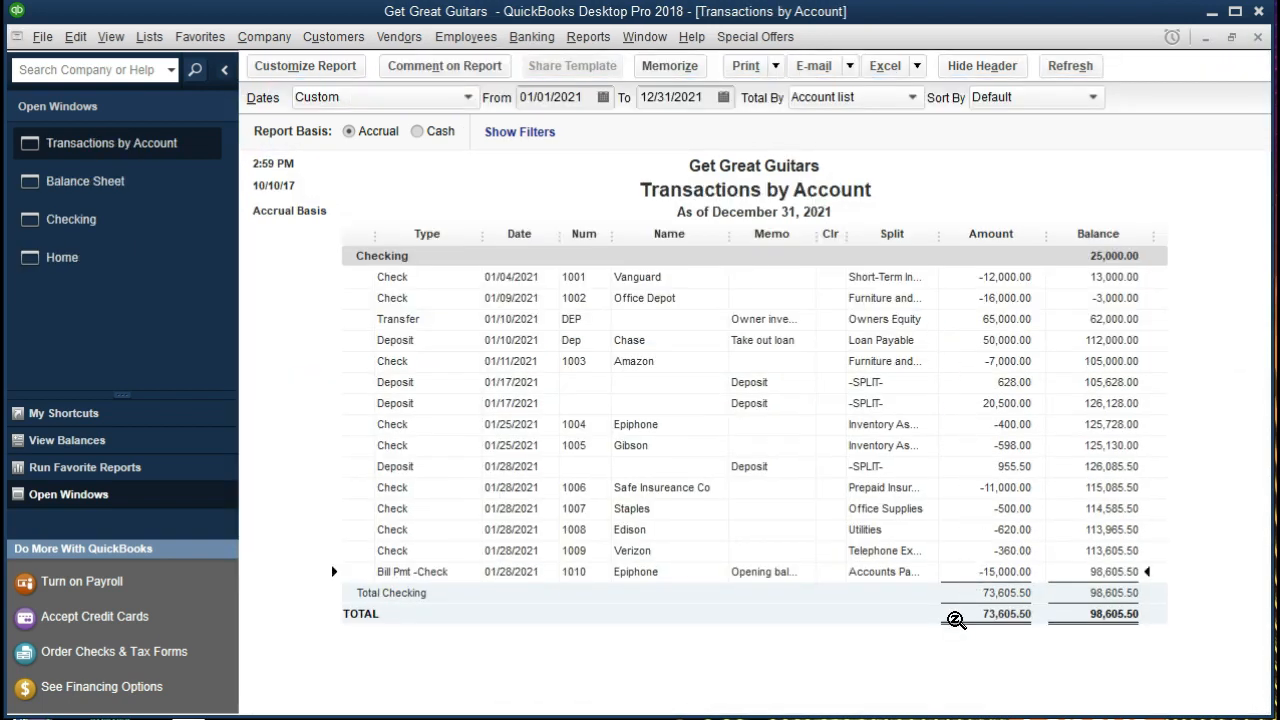
{"action": "key", "text": "ctrl+w"}
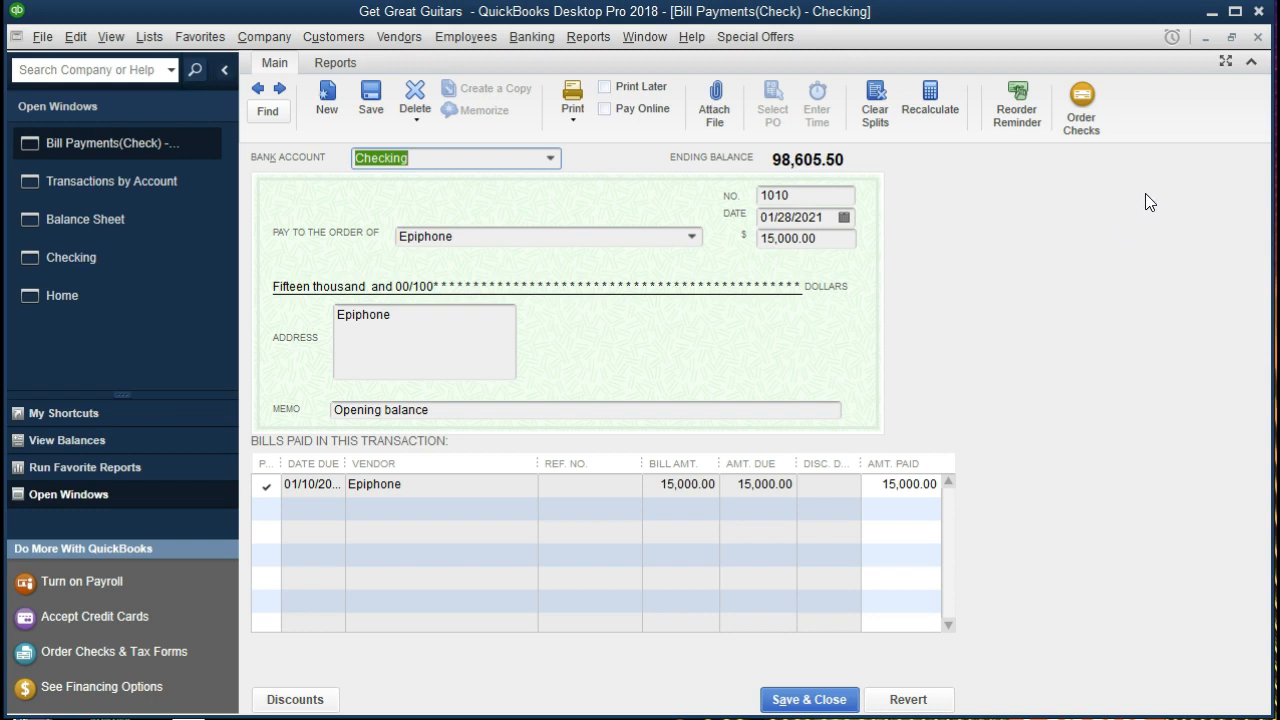
{"action": "left_click", "coordinate": [1259, 37]}
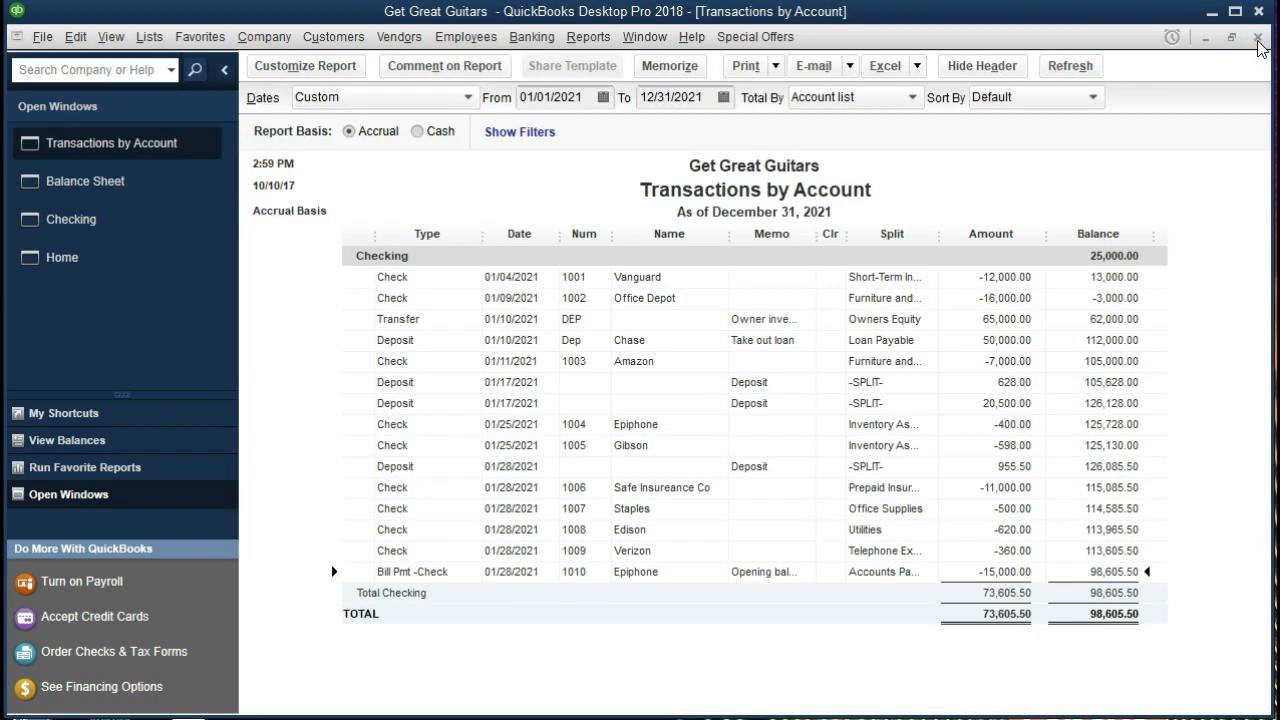
{"action": "left_click", "coordinate": [1260, 40]}
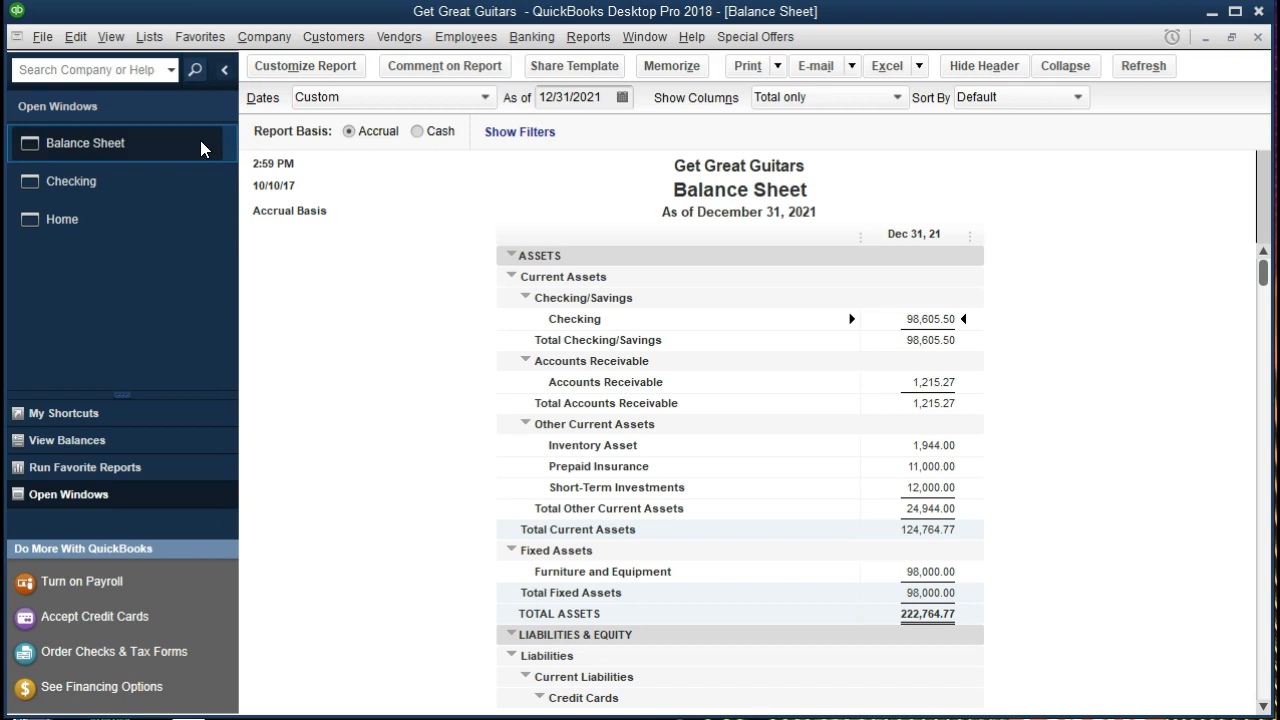
Step: Examine the Balance Sheet's liabilities for Accounts Payable, and open the Chart of Accounts
{"action": "scroll", "coordinate": [372, 404], "scroll_direction": "down", "scroll_amount": 3}
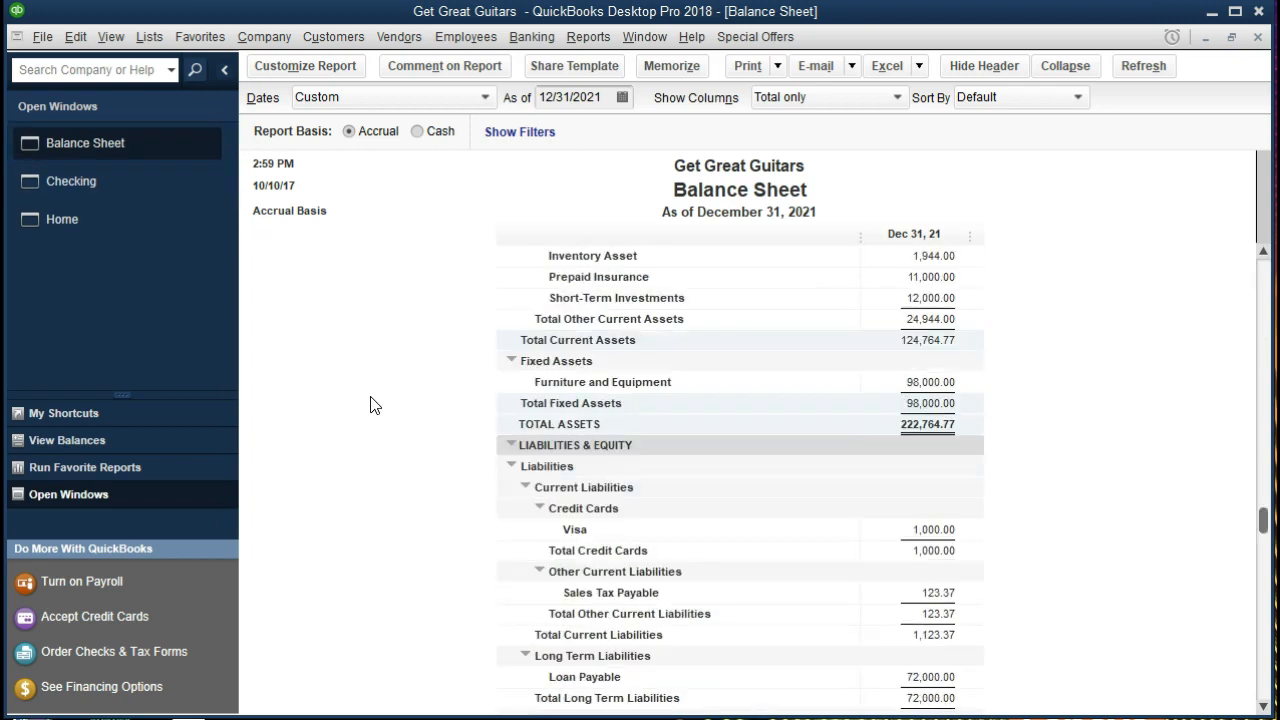
{"action": "scroll", "coordinate": [372, 404], "scroll_direction": "down", "scroll_amount": 1}
{"action": "scroll", "coordinate": [372, 404], "scroll_direction": "down", "scroll_amount": 1}
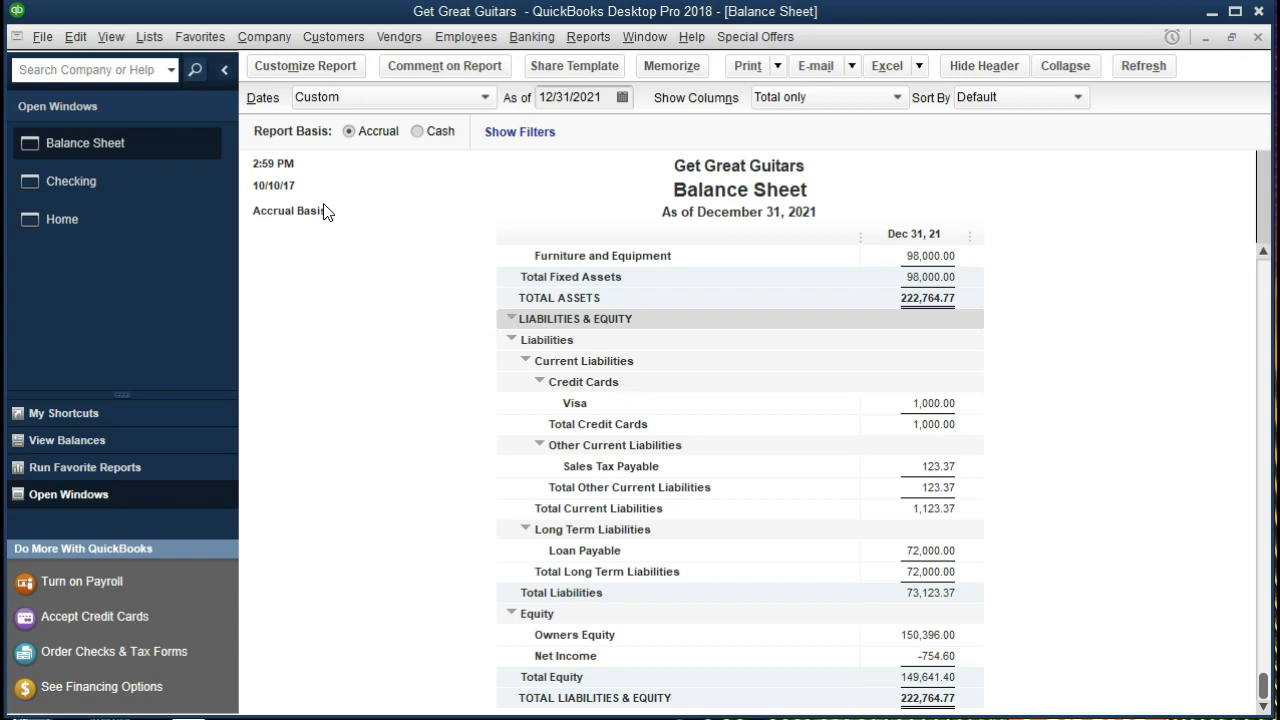
{"action": "left_click", "coordinate": [152, 36]}
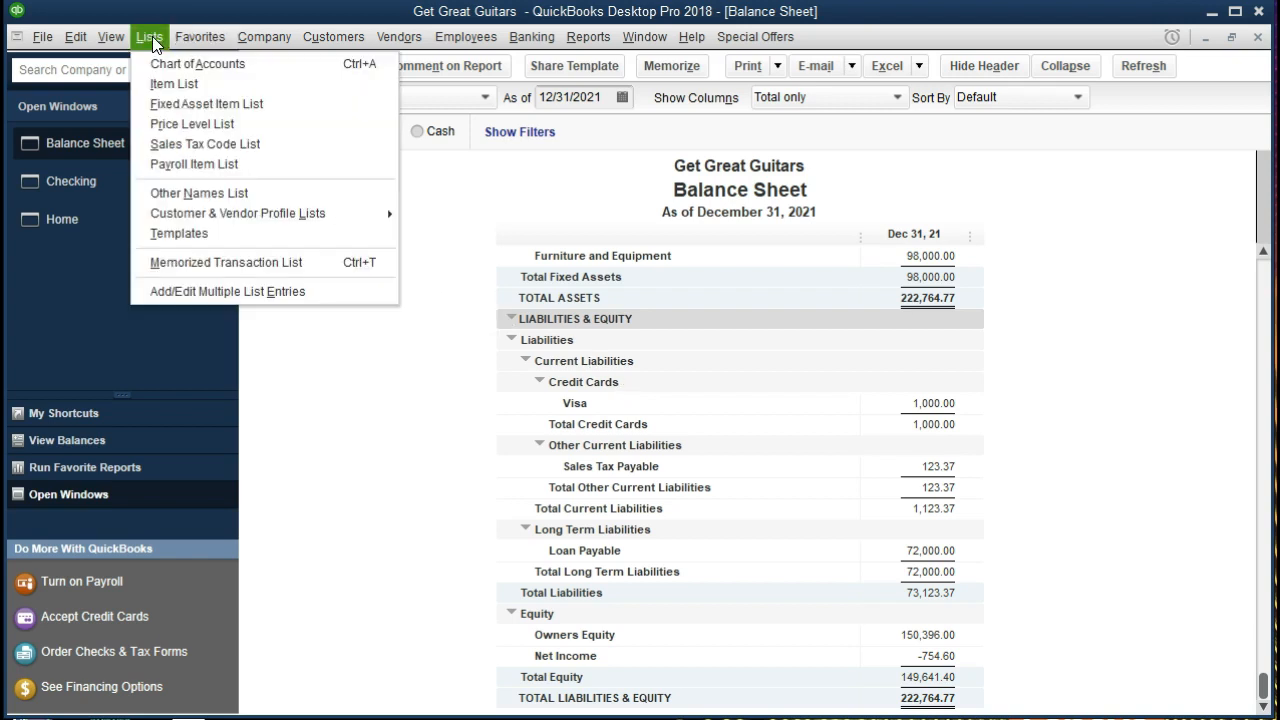
{"action": "left_click", "coordinate": [152, 36]}
{"action": "left_click", "coordinate": [159, 39]}
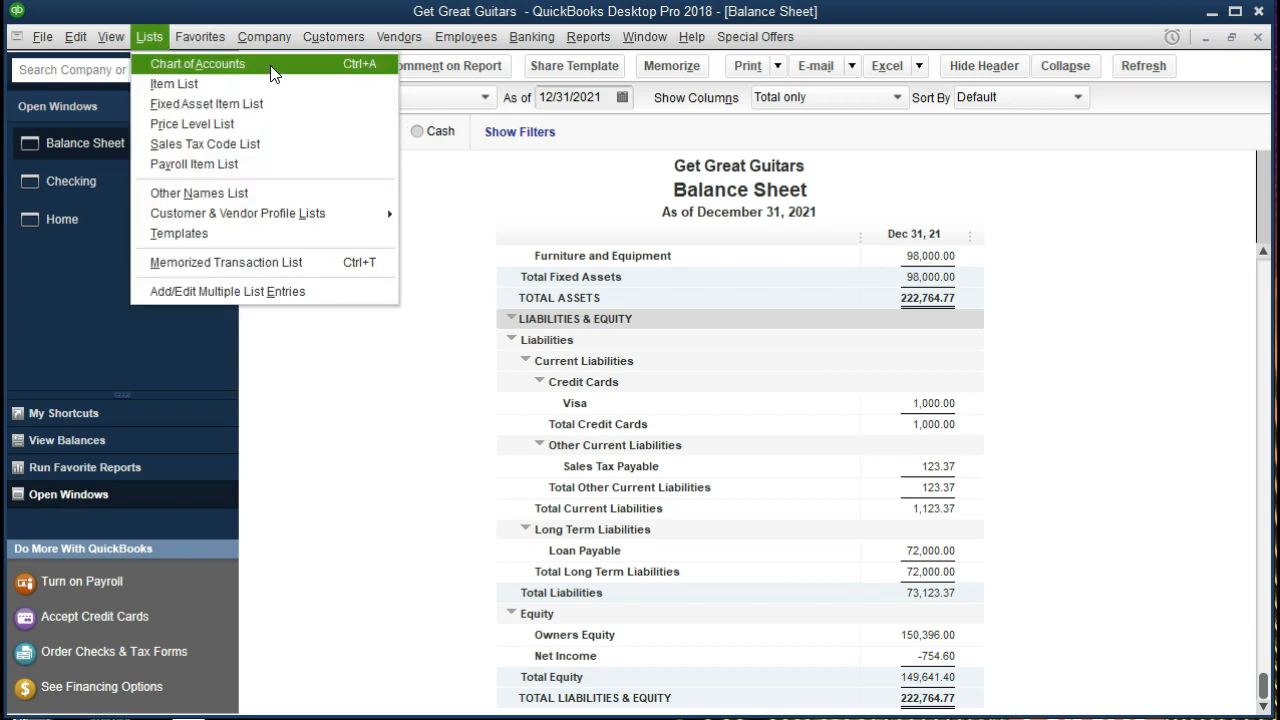
{"action": "left_click", "coordinate": [200, 64]}
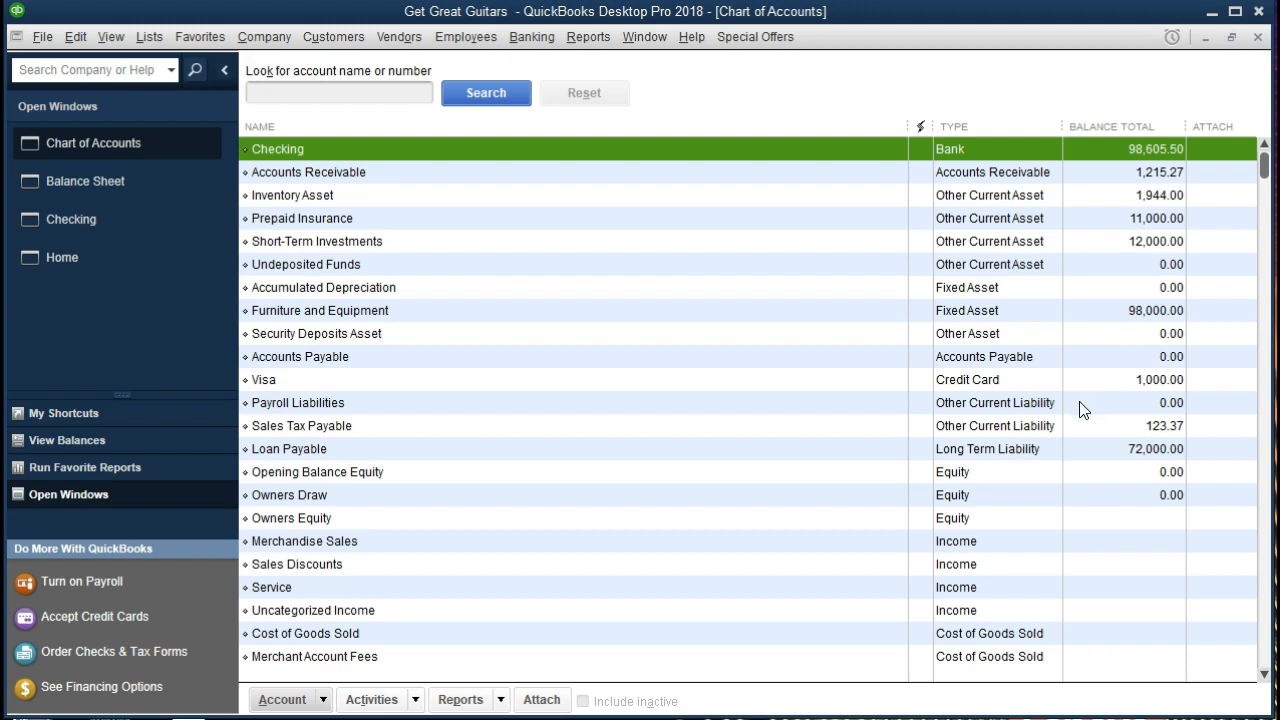
Step: Review the Epiphone bill and payment in the Accounts Payable register, and return to the Balance Sheet
{"action": "left_click", "coordinate": [1037, 404]}
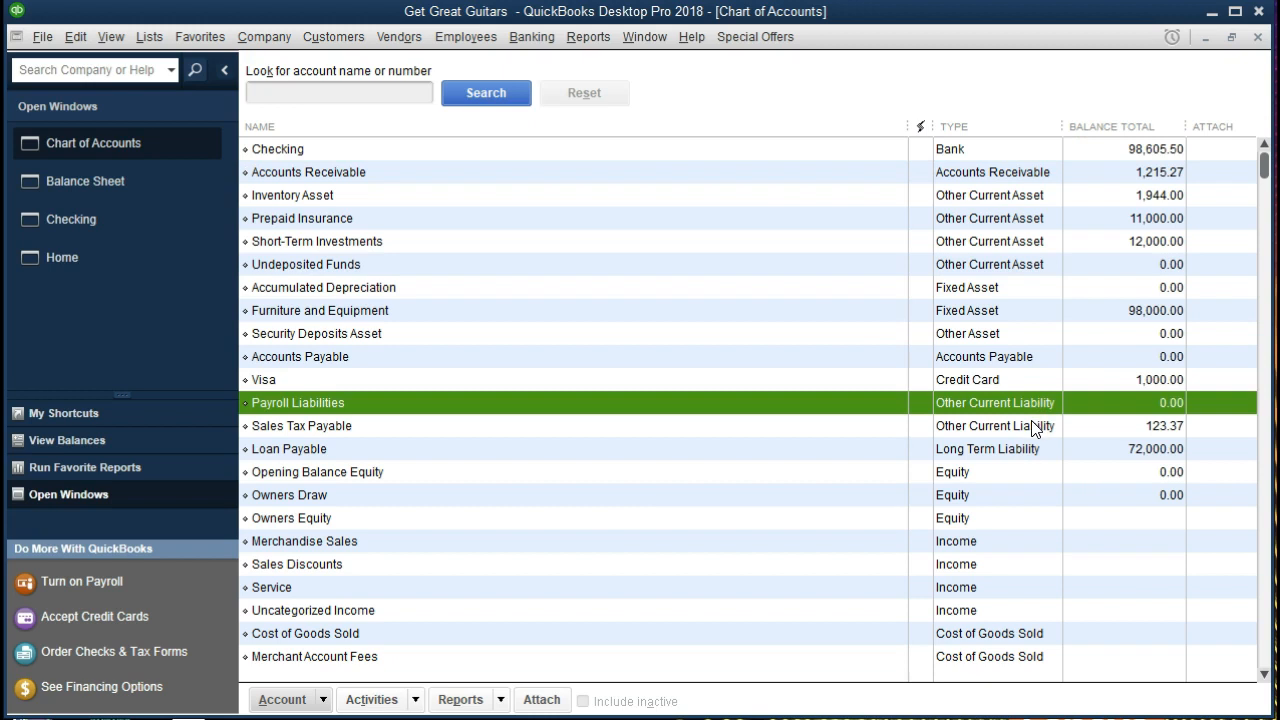
{"action": "left_click", "coordinate": [1003, 359]}
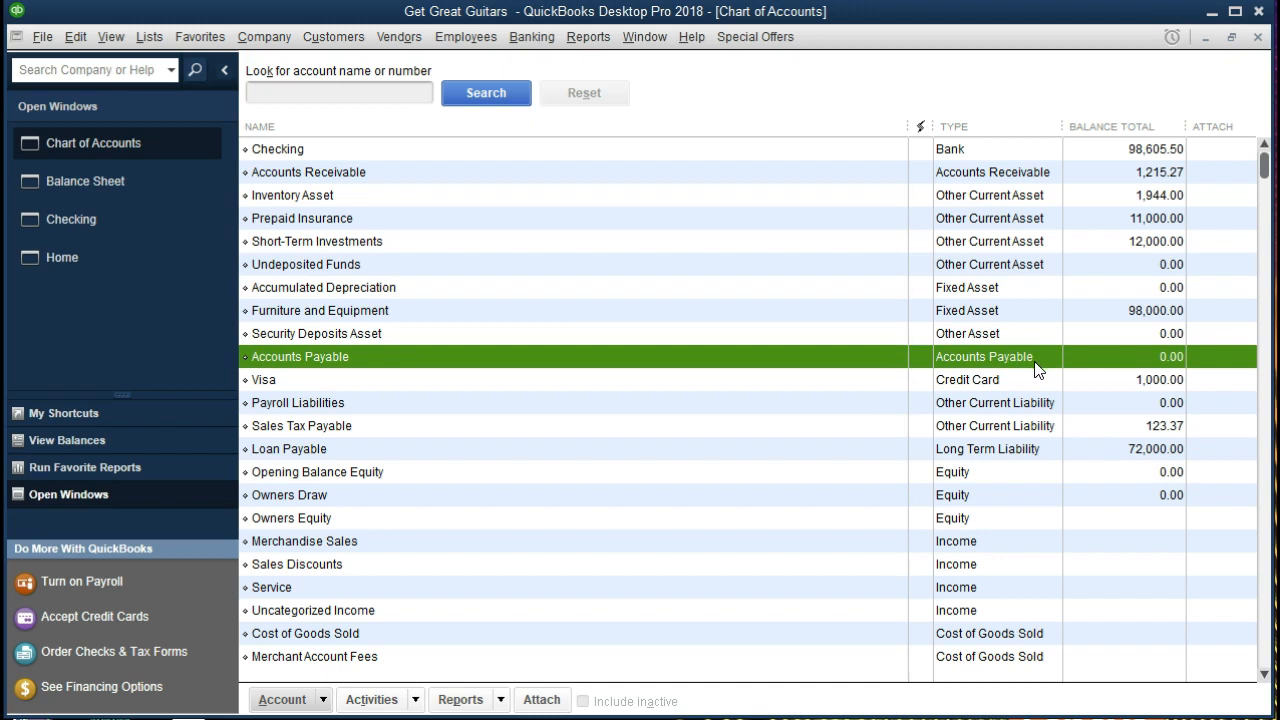
{"action": "double_click", "coordinate": [856, 364]}
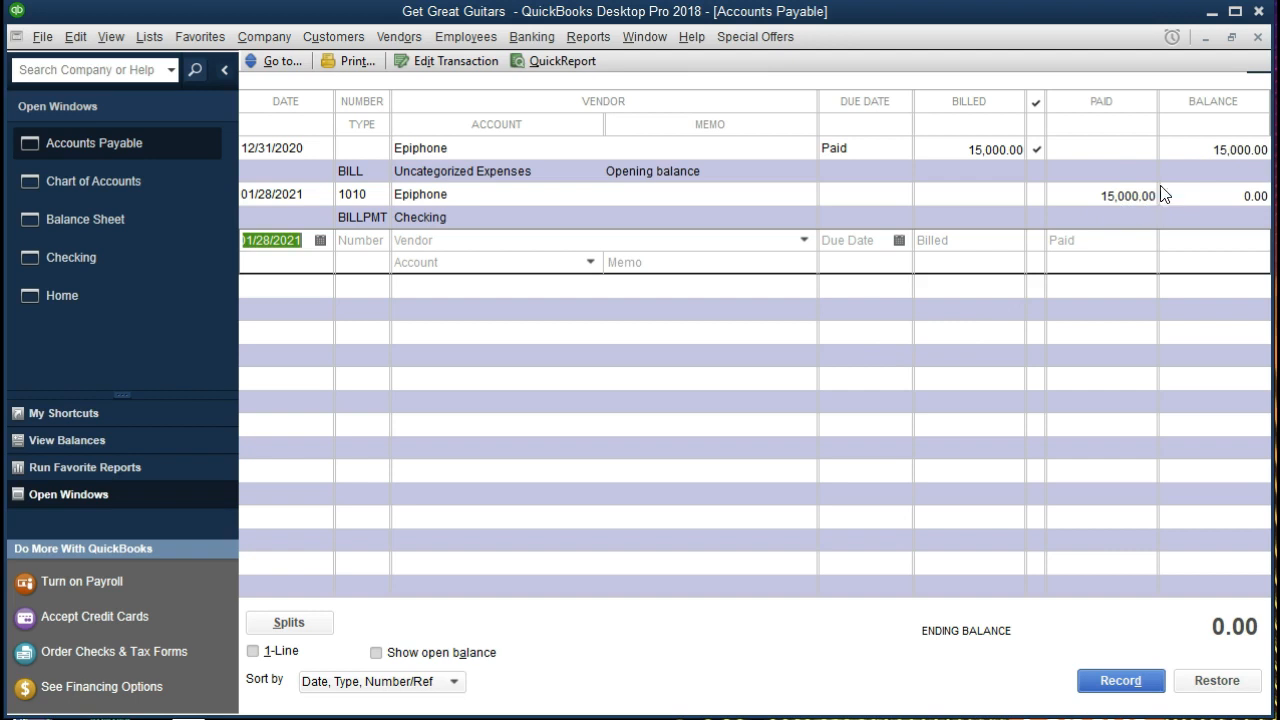
{"action": "left_click", "coordinate": [1258, 37]}
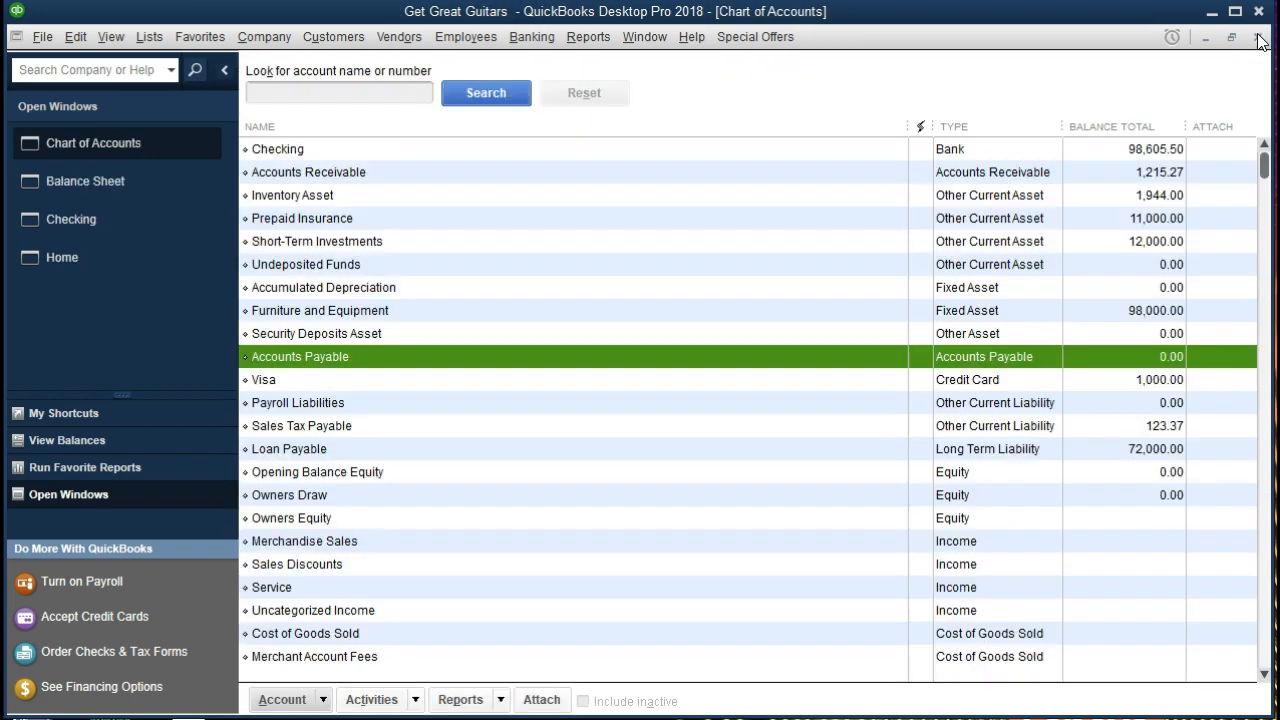
{"action": "left_click", "coordinate": [1258, 37]}
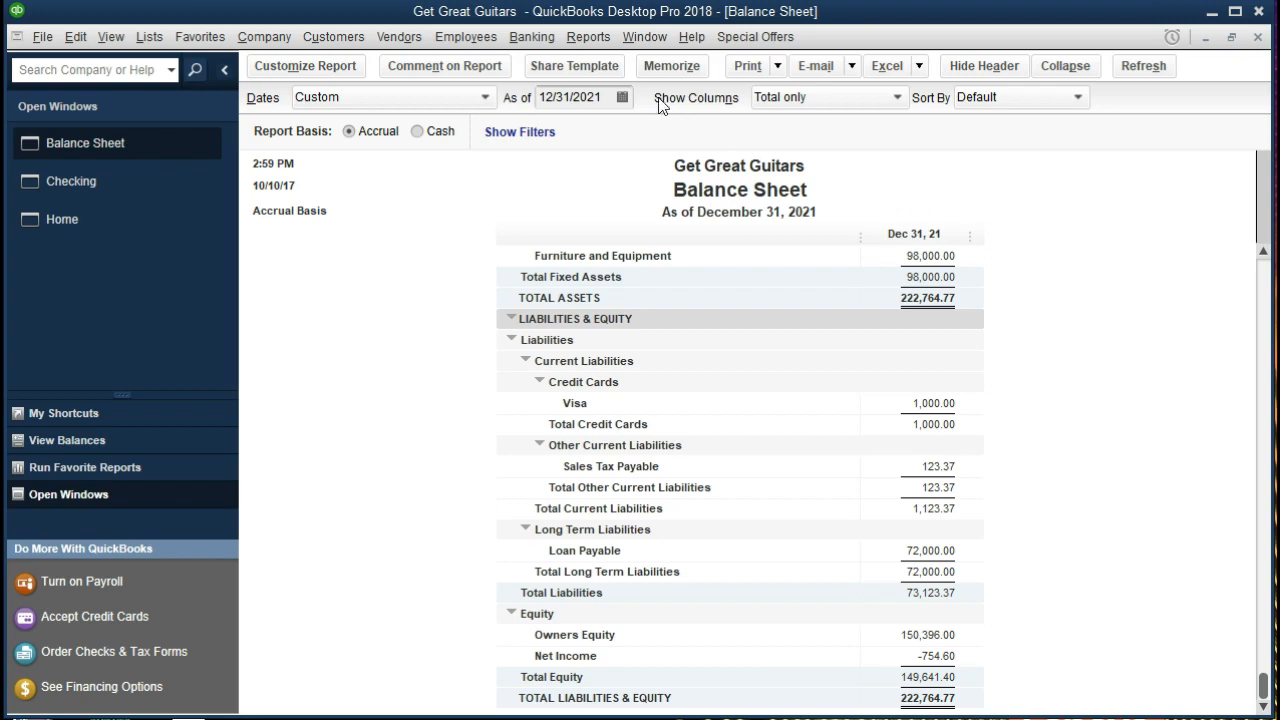
Step: Inspect the Epiphone bill payment through the Vendor Balance Detail report, and return to the Home page
{"action": "left_click", "coordinate": [597, 36]}
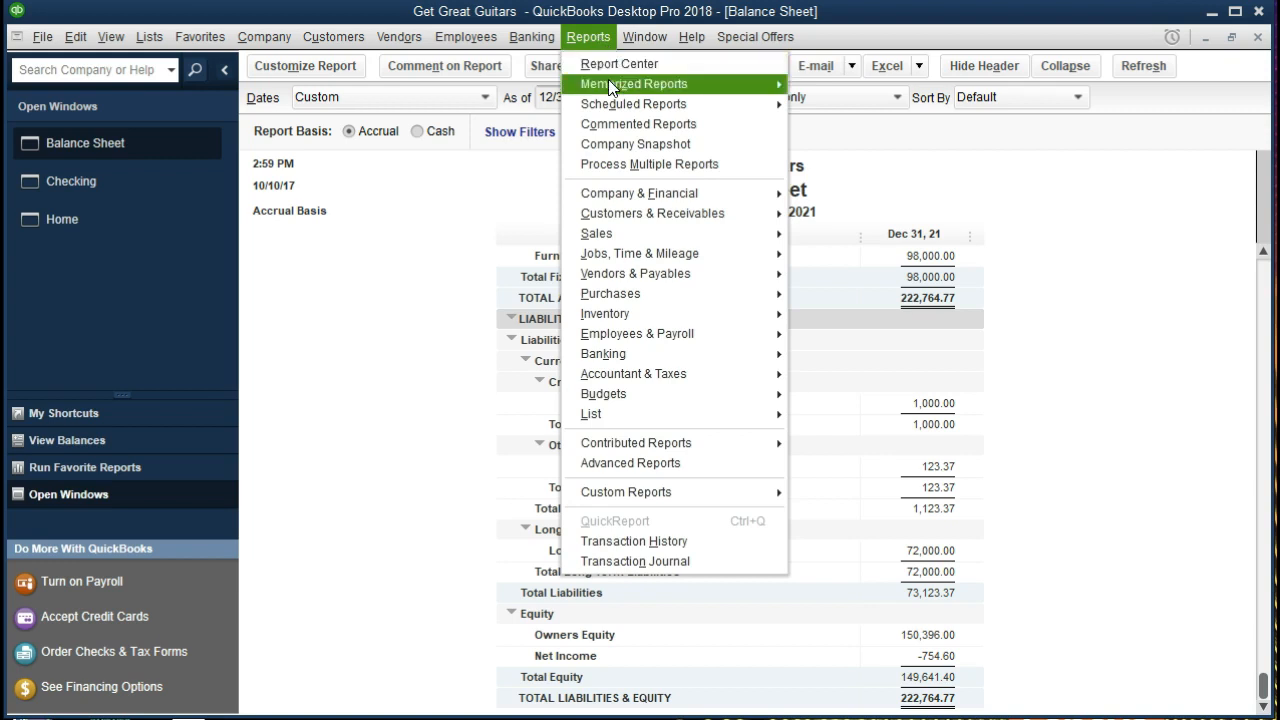
{"action": "mouse_move", "coordinate": [713, 280]}
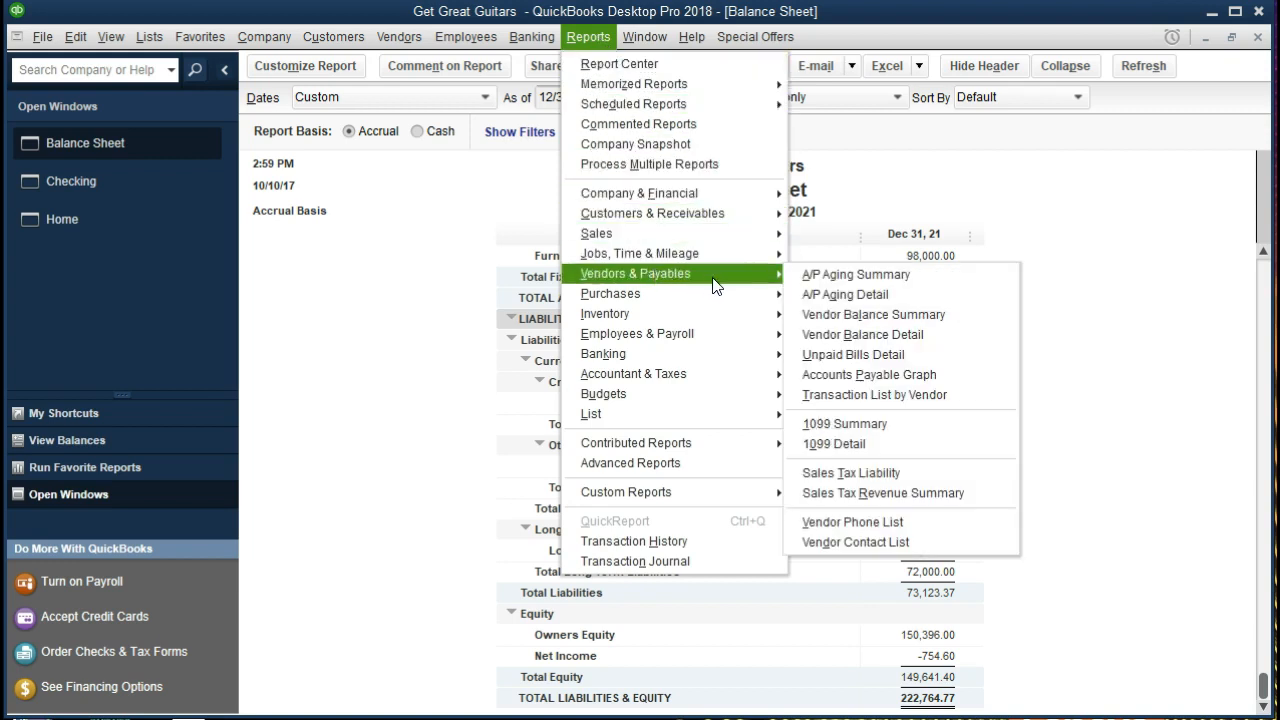
{"action": "left_click", "coordinate": [966, 350]}
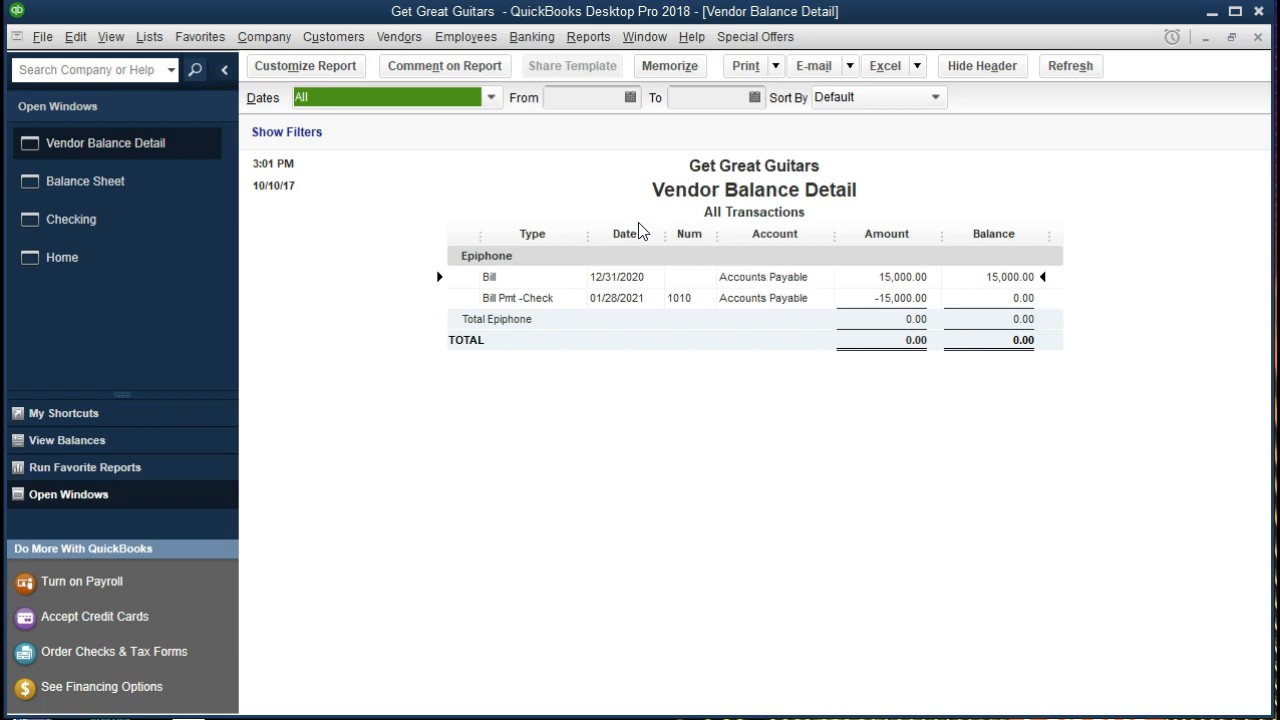
{"action": "left_click", "coordinate": [882, 276]}
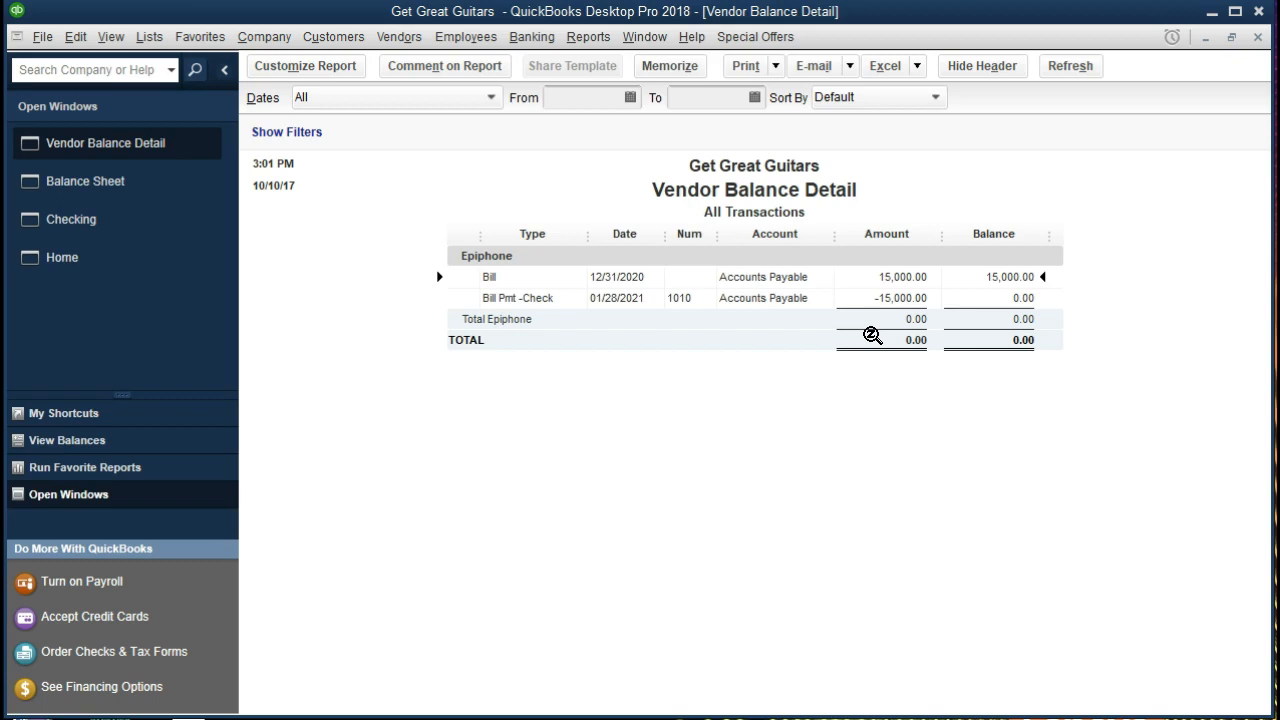
{"action": "left_click", "coordinate": [896, 299]}
{"action": "double_click", "coordinate": [894, 297]}
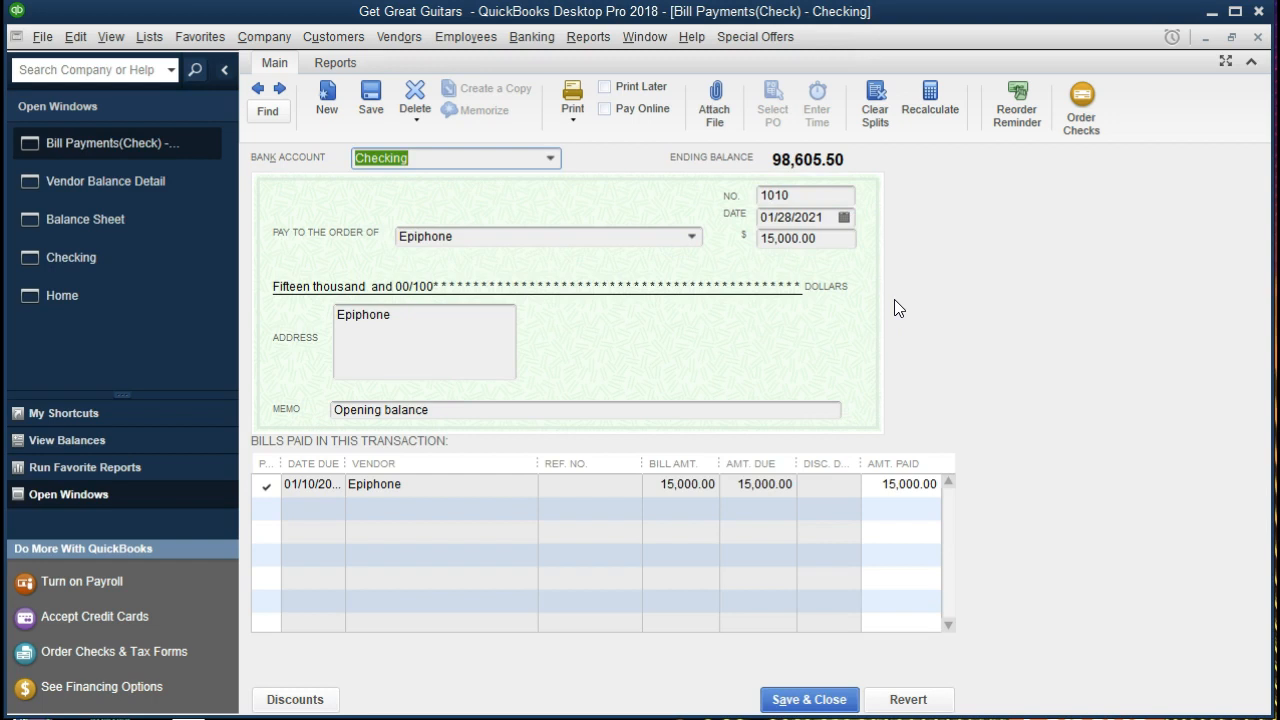
{"action": "left_click", "coordinate": [1256, 37]}
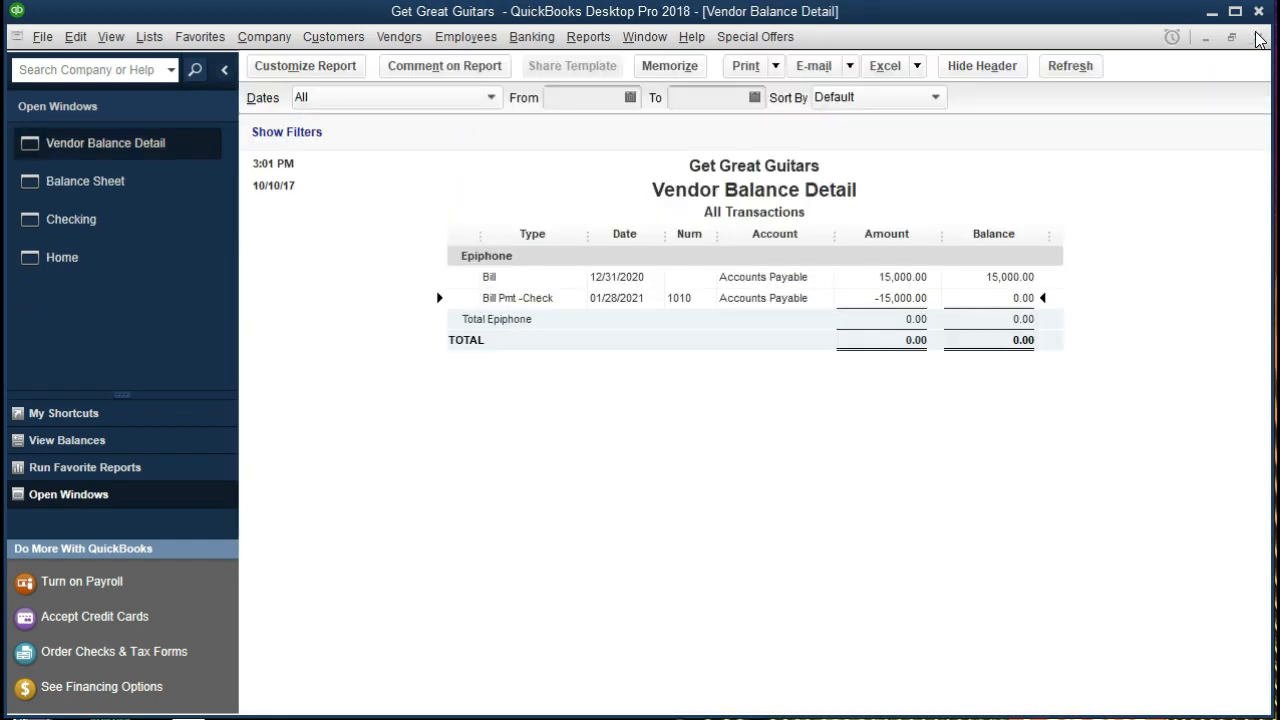
{"action": "left_click", "coordinate": [1256, 37]}
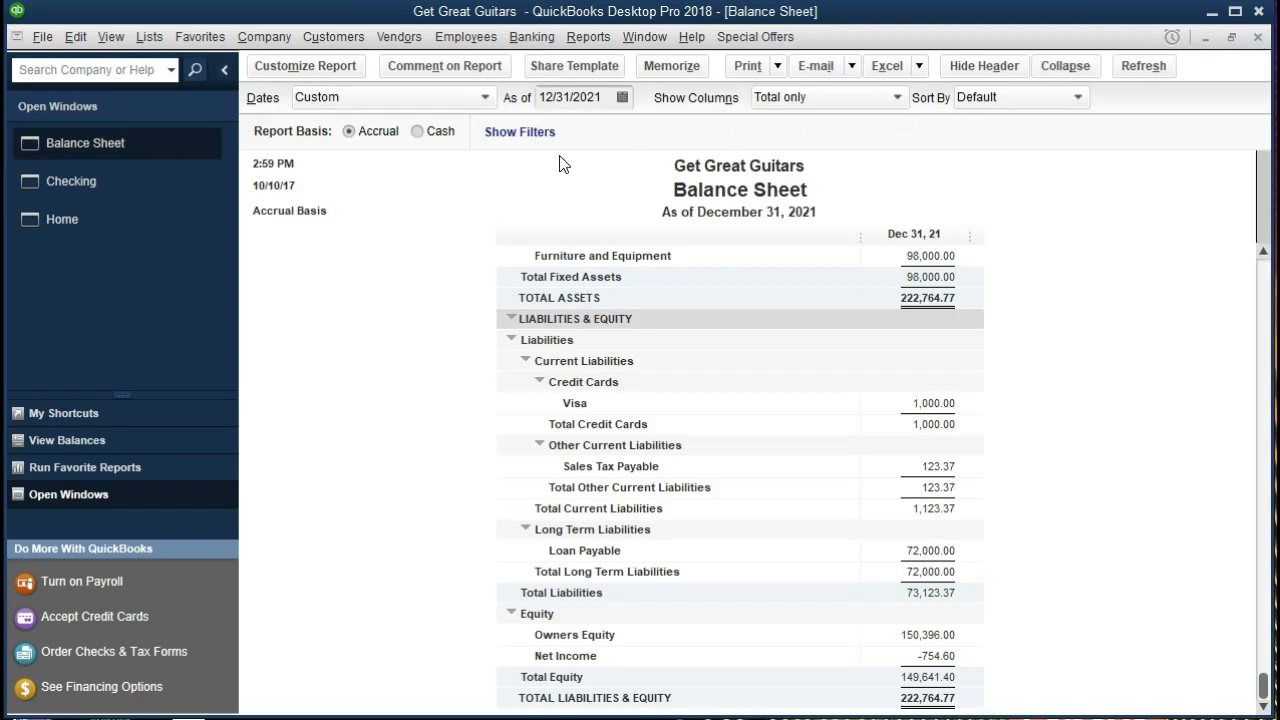
{"action": "left_click", "coordinate": [105, 220]}
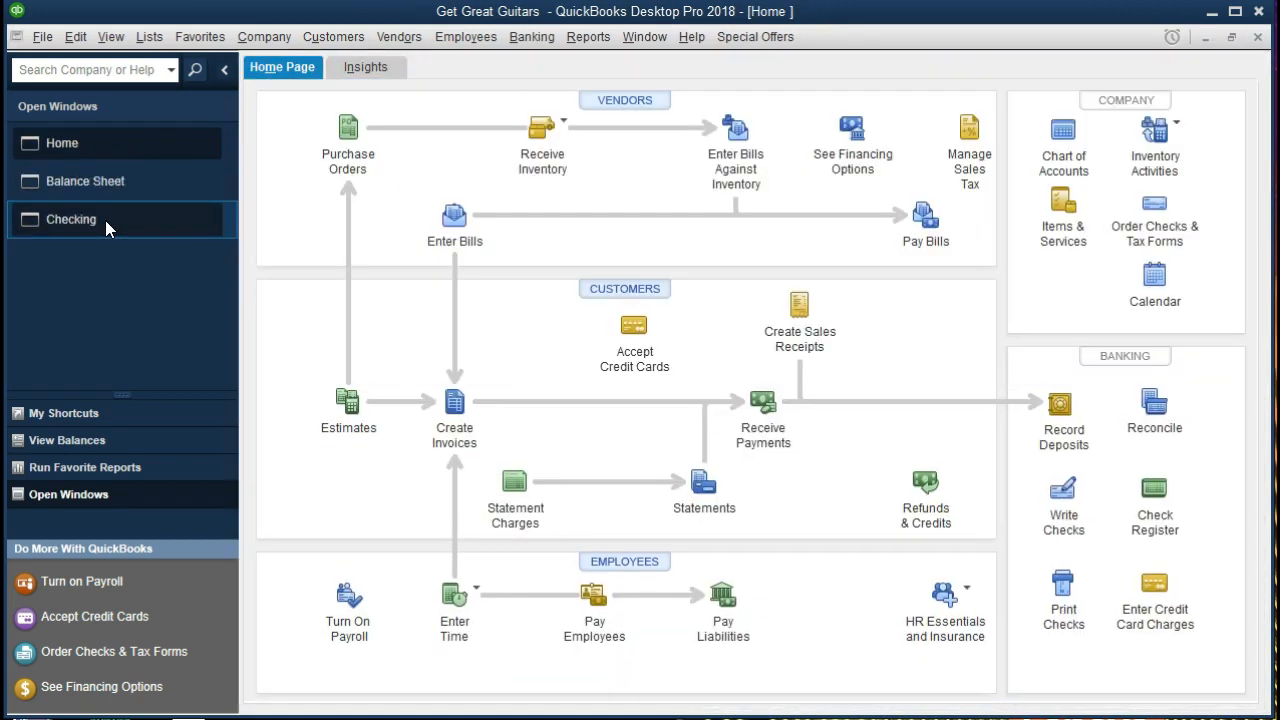